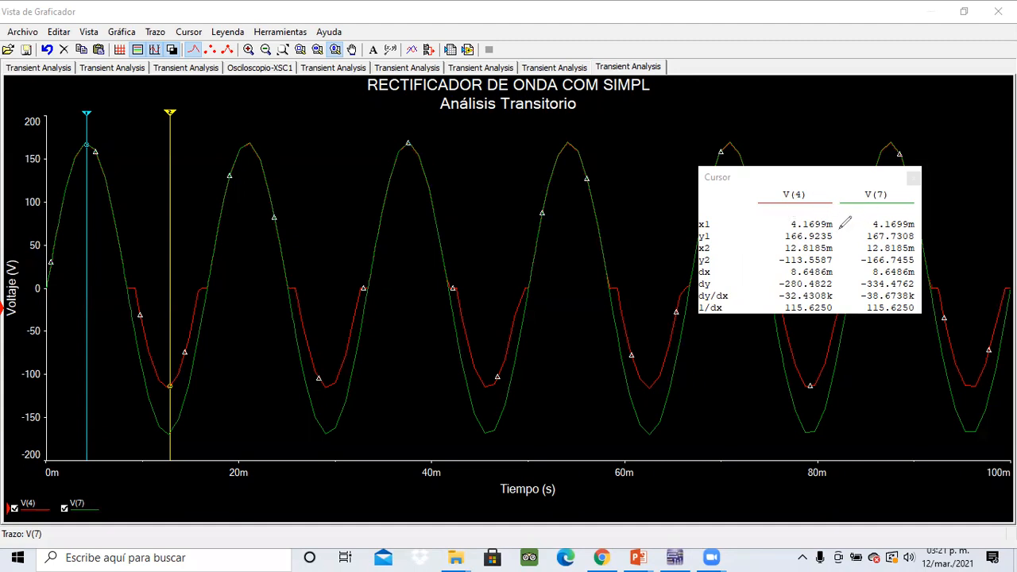
- Underline the y1 readings of V(4) and V(7) with the annotation pen and circle the first positive peak at cursor 1
drag(854, 235, 858, 237)
drag(775, 236, 784, 237)
drag(872, 243, 905, 247)
drag(796, 243, 833, 244)
drag(86, 137, 109, 143)
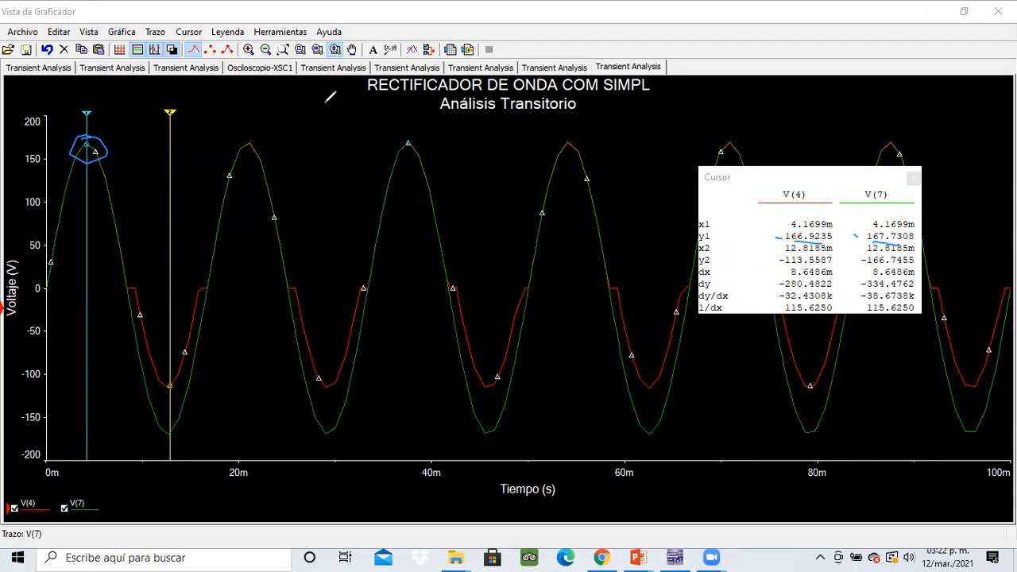
- Show the graph grid and move cursor 2 to about 9.11 ms, where V(4) starts to leave zero
drag(168, 116, 128, 132)
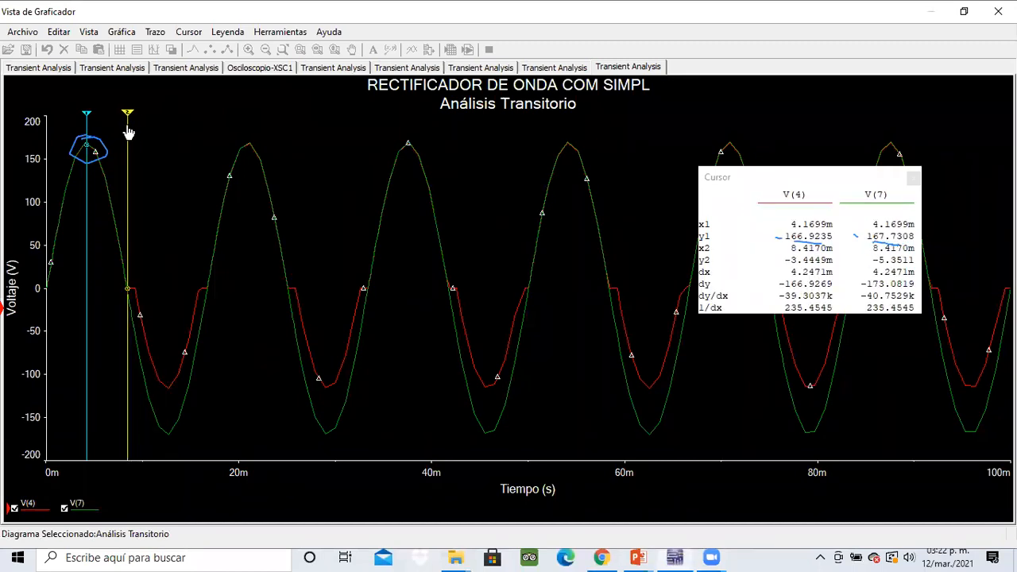
click(120, 50)
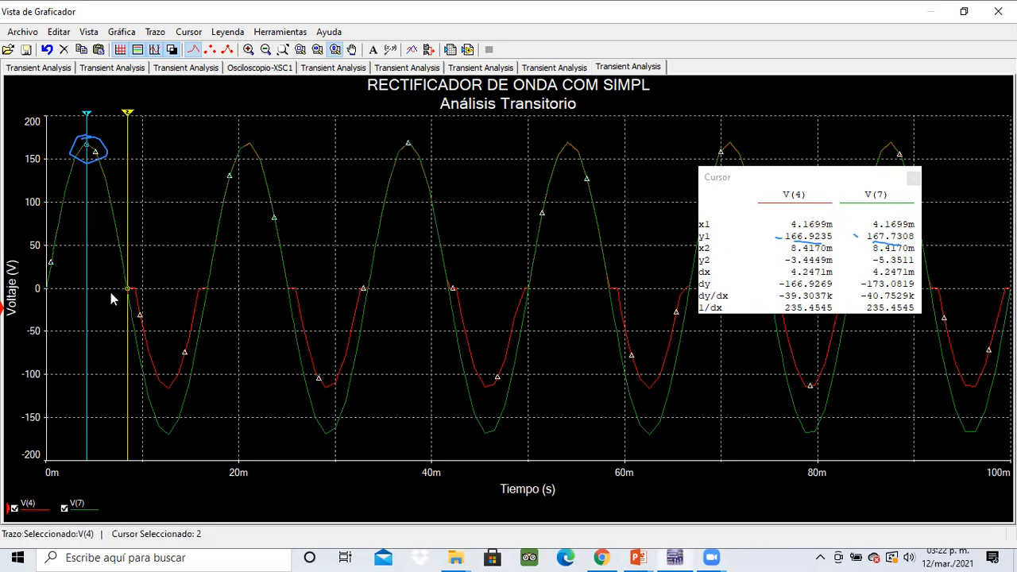
click(129, 117)
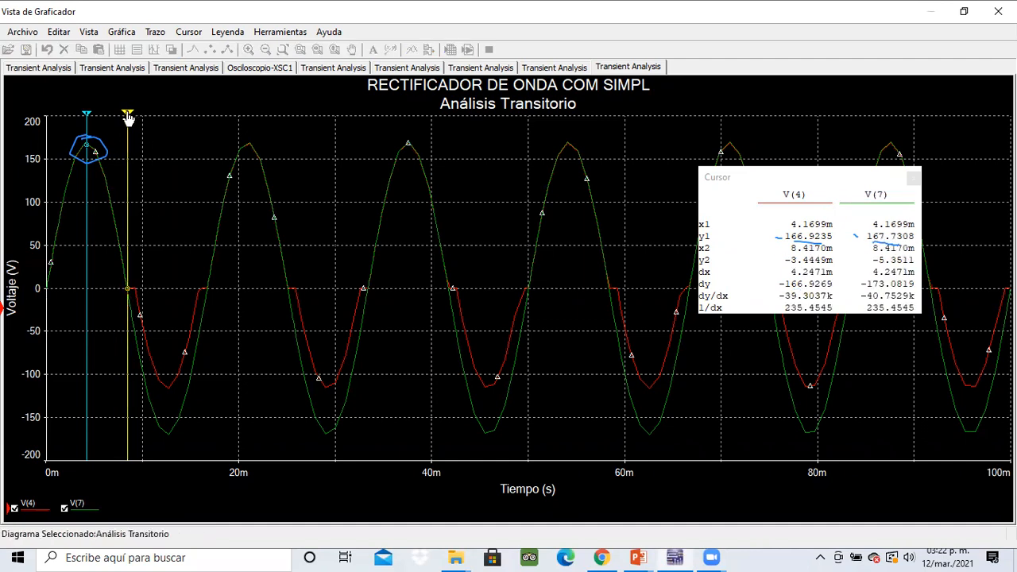
drag(128, 117, 134, 119)
click(134, 119)
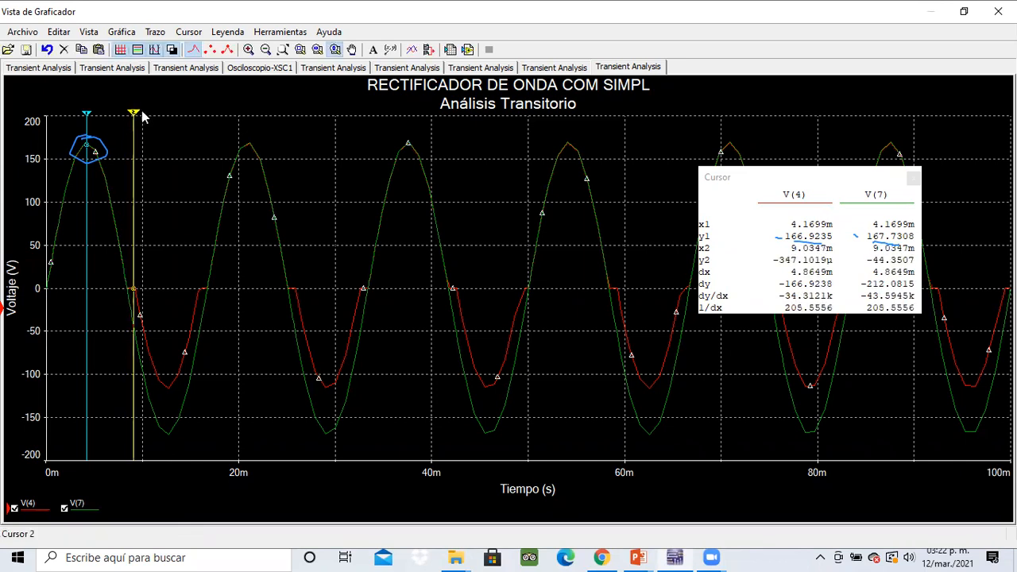
click(140, 118)
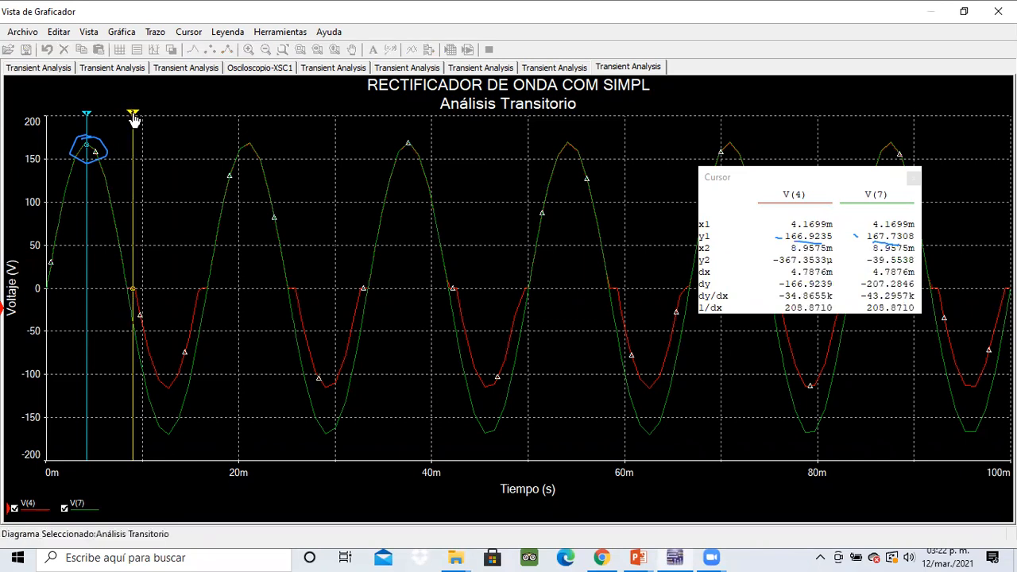
drag(135, 119, 136, 119)
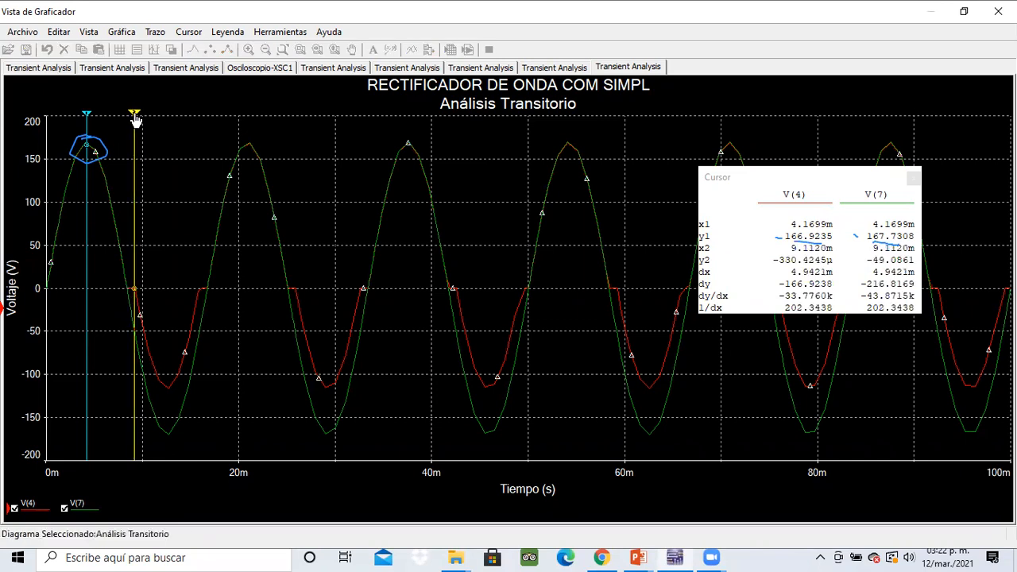
click(136, 119)
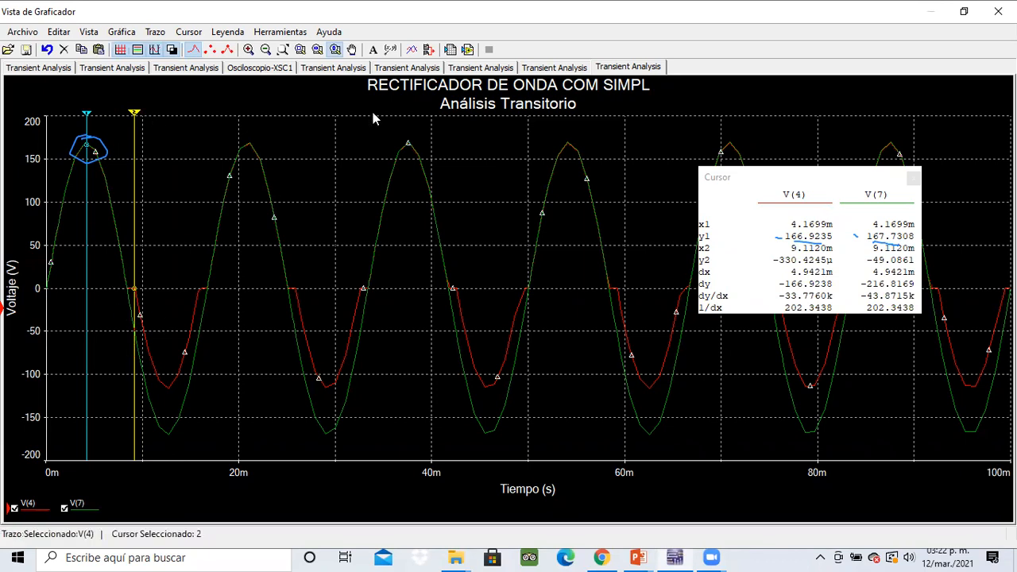
- Circle the V(7) and V(4) points at cursor 2, add a pointer to the V(4) point and mark its y2 reading
mouse_move(136, 326)
mouse_down()
mouse_move(129, 336)
mouse_move(138, 328)
mouse_up()
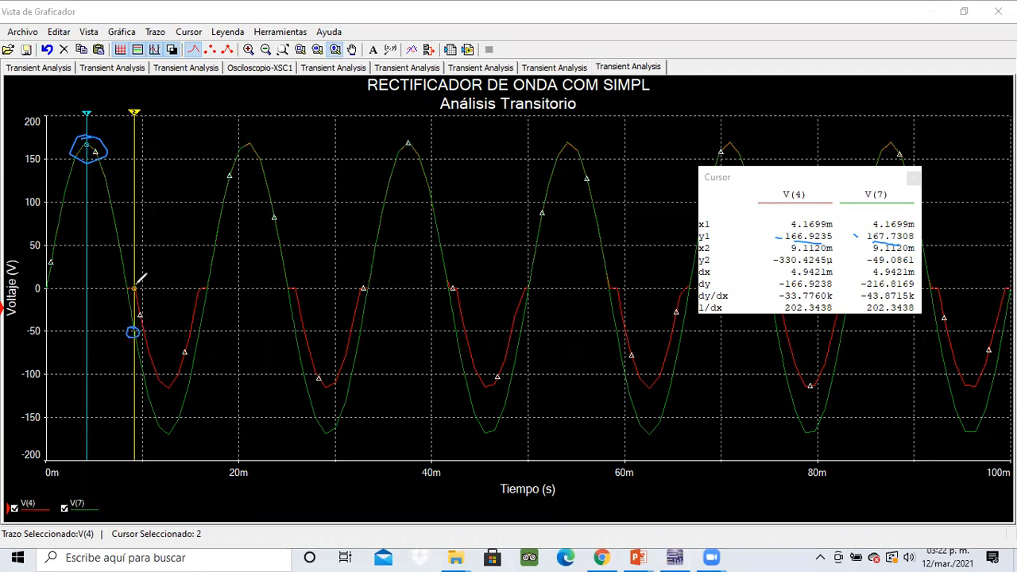
mouse_move(138, 285)
mouse_down()
mouse_move(127, 296)
mouse_move(139, 286)
mouse_up()
drag(754, 260, 766, 261)
mouse_move(145, 281)
mouse_down()
mouse_move(165, 269)
mouse_move(148, 283)
mouse_up()
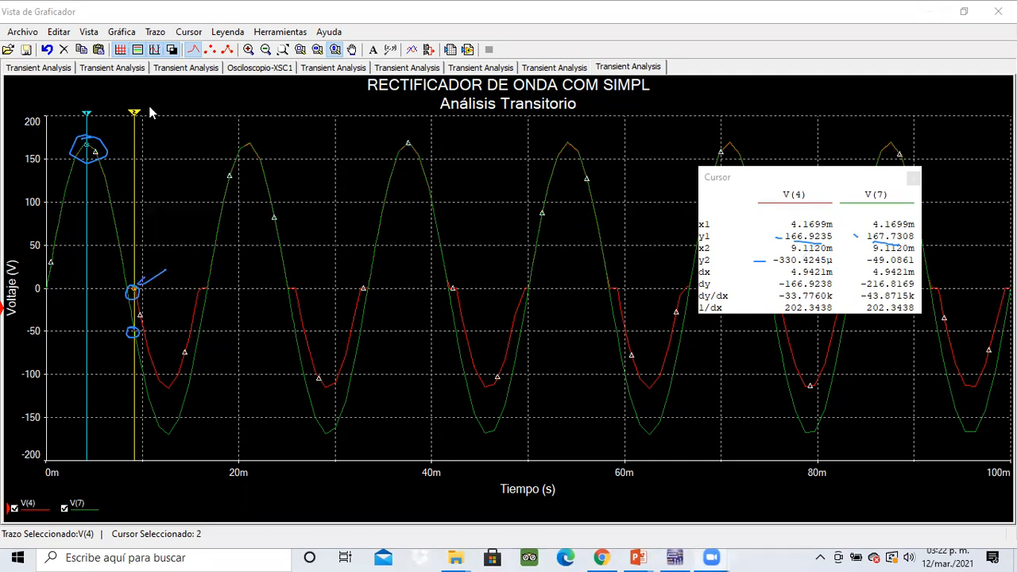
- Select the V(7) trace and send cursor 2 forward to the point where its Y value is -60
drag(134, 113, 138, 119)
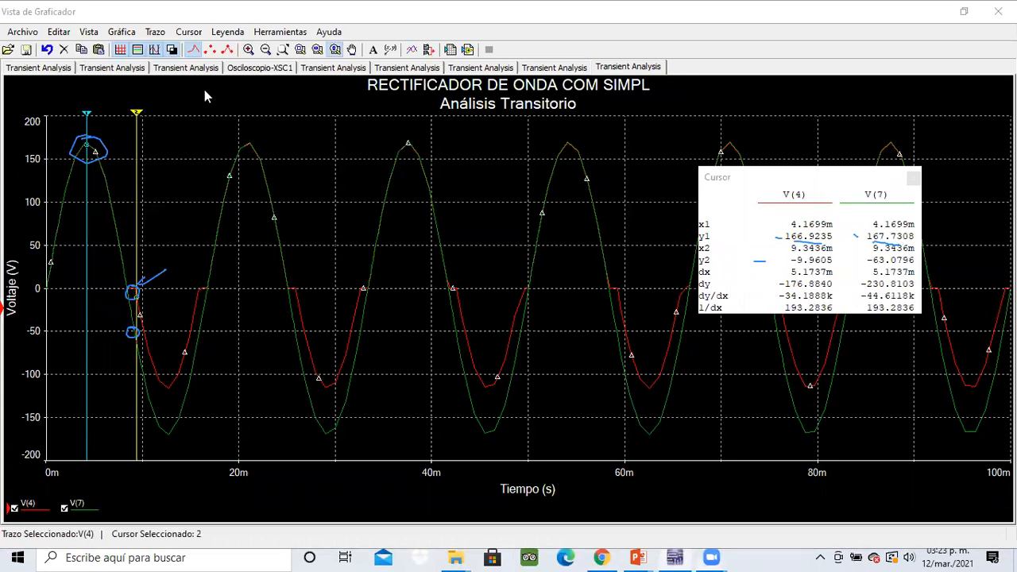
click(150, 397)
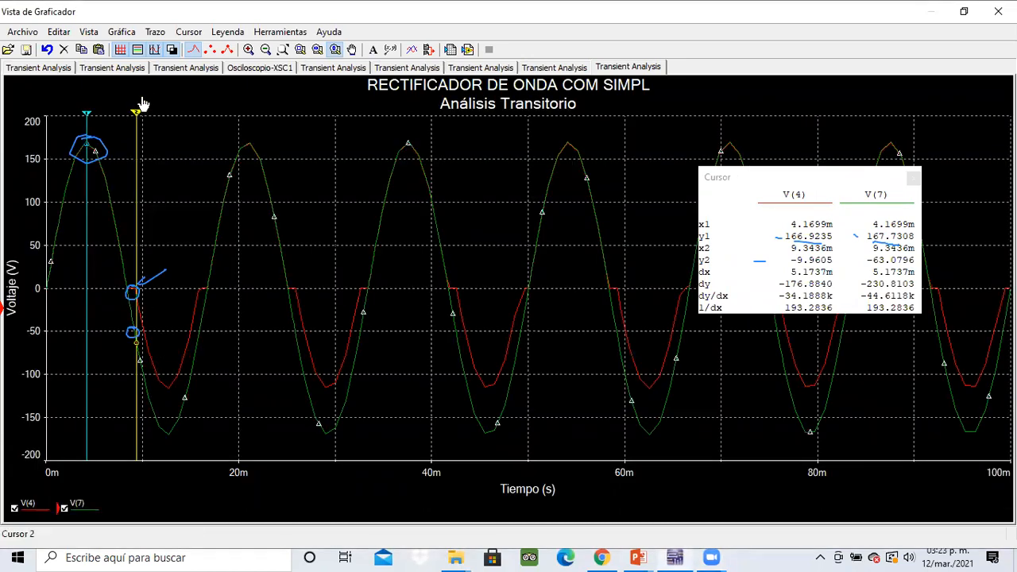
right_click(137, 115)
click(187, 136)
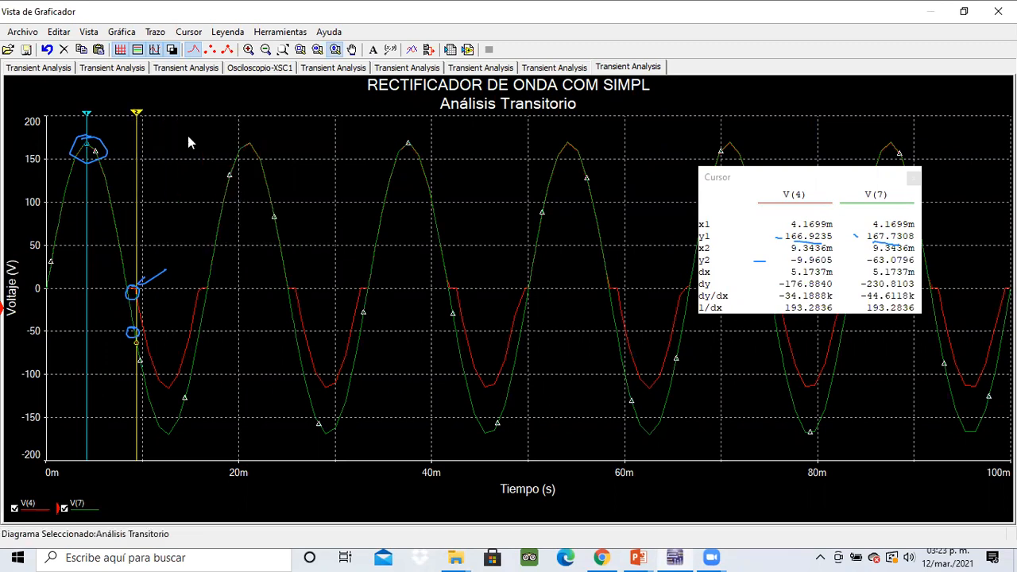
text(-60)
key(Return)
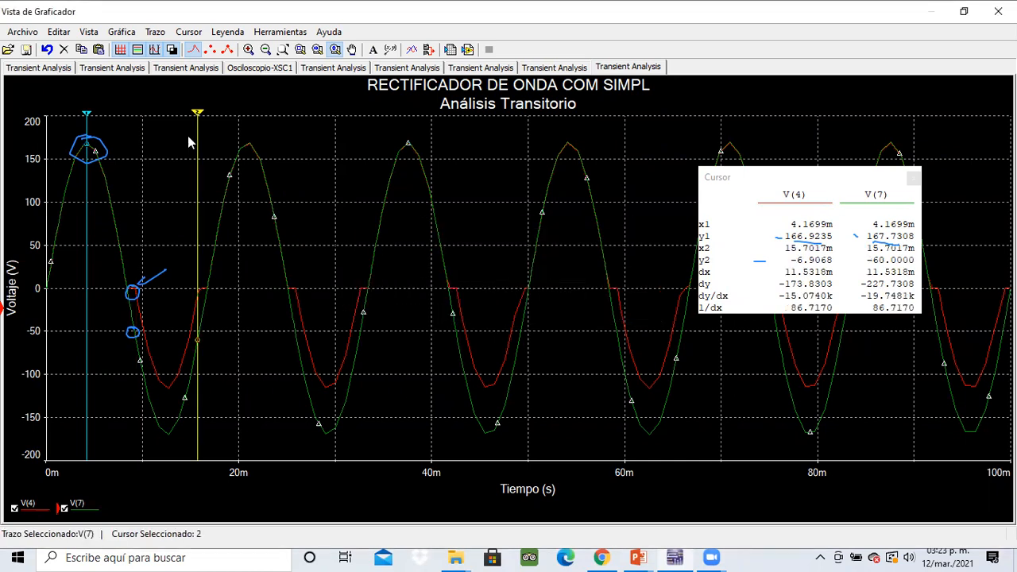
- Send cursor 2 backward along V(7) to the point where its Y value is -50
click(198, 116)
right_click(198, 116)
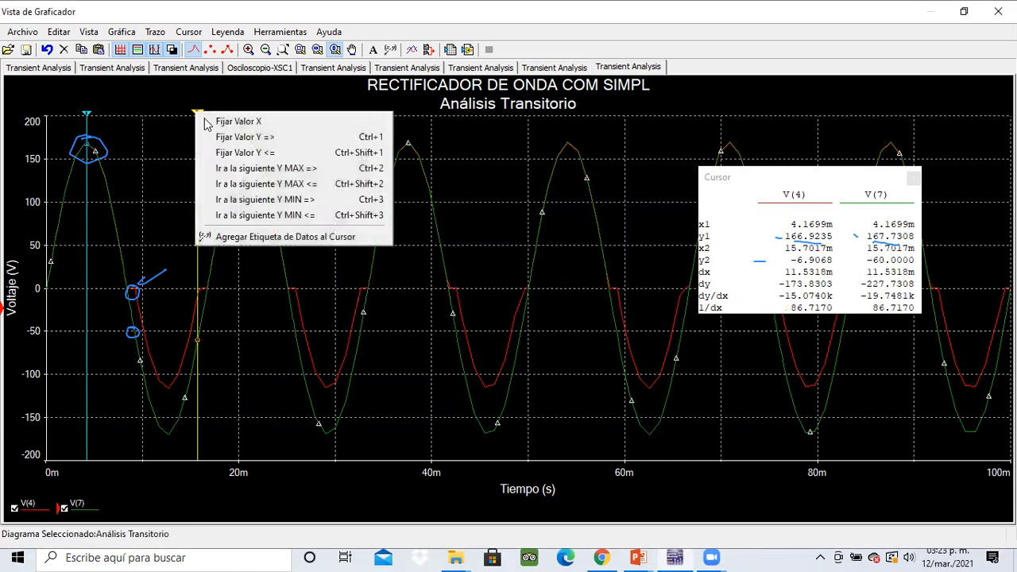
click(281, 152)
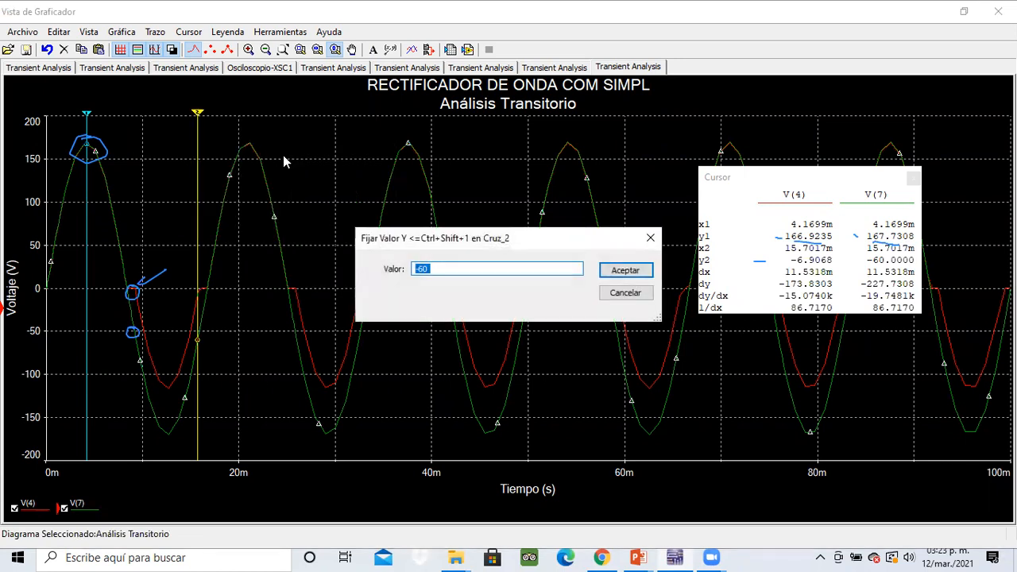
text(-)
key(Return)
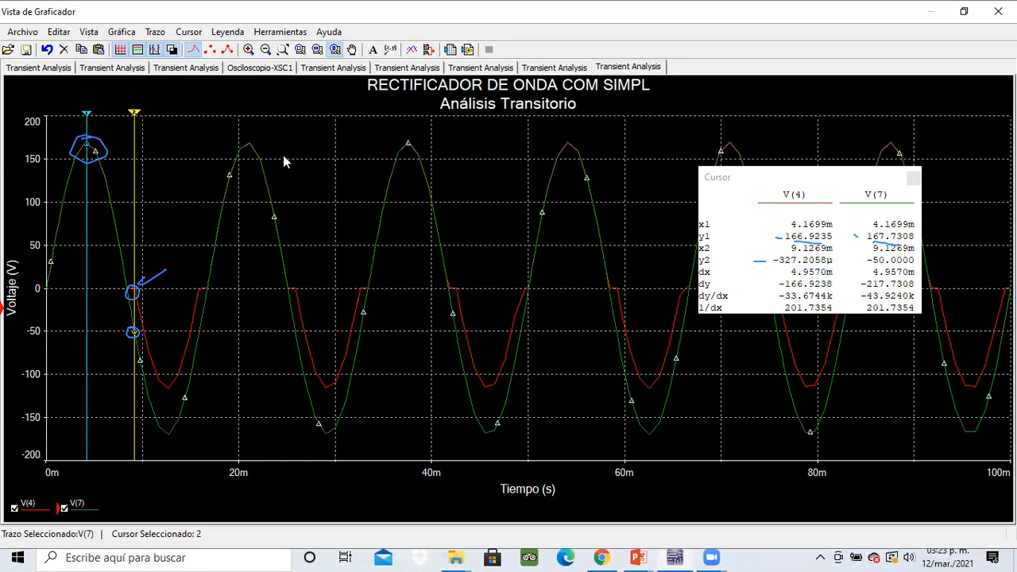
- Try to send cursor 2 backward along V(7) to a Y value of -50.1
right_click(136, 116)
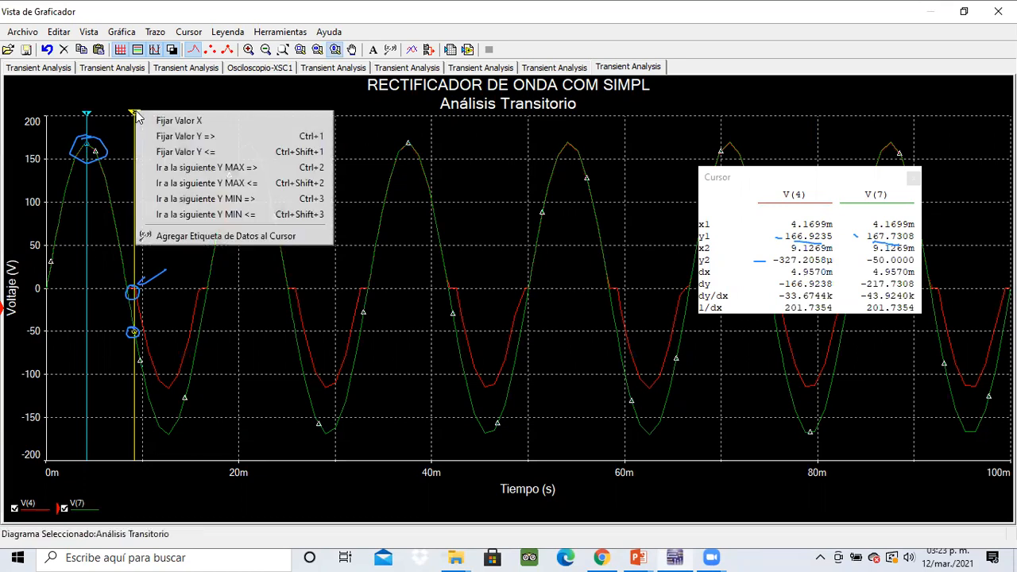
click(212, 151)
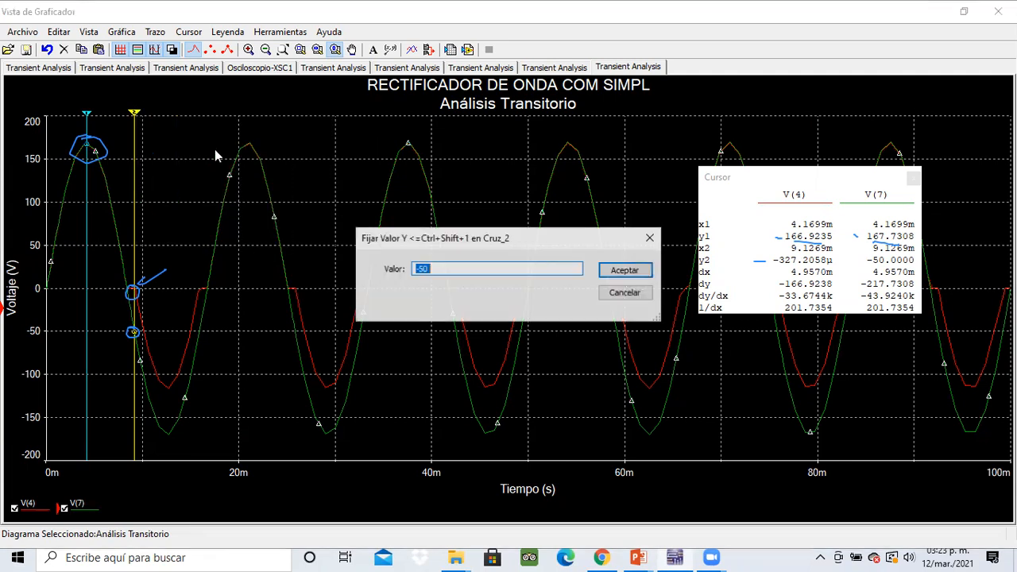
click(438, 268)
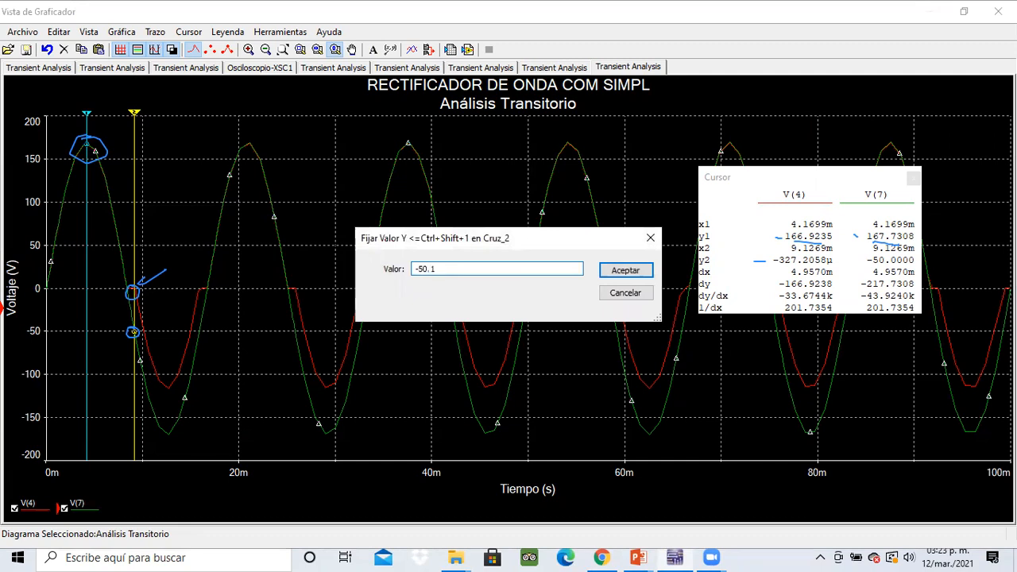
key(Return)
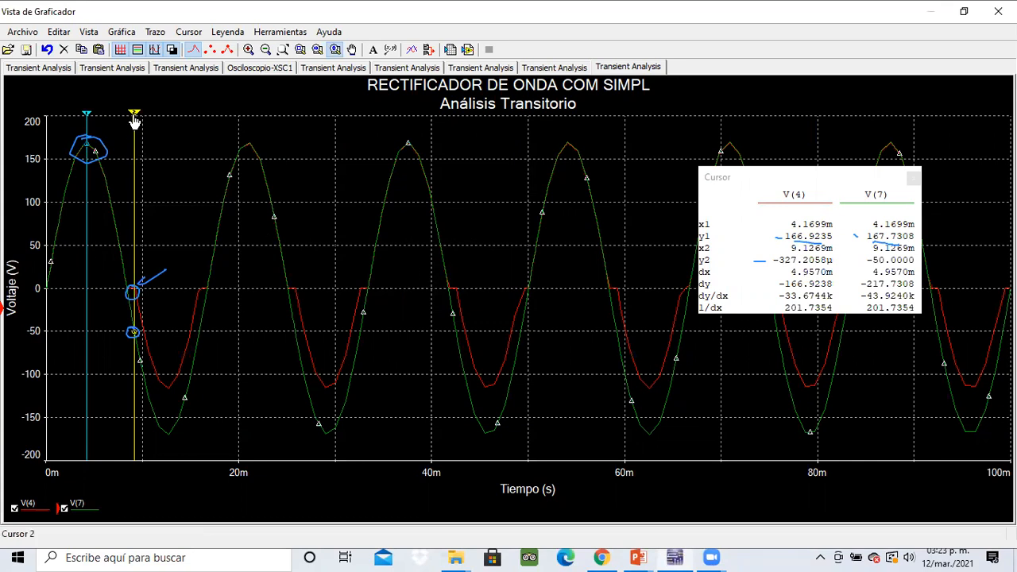
- Nudge cursor 2 to about 9.19 ms and outline the first negative lobe of V(7) with the annotation pen
drag(134, 117, 136, 117)
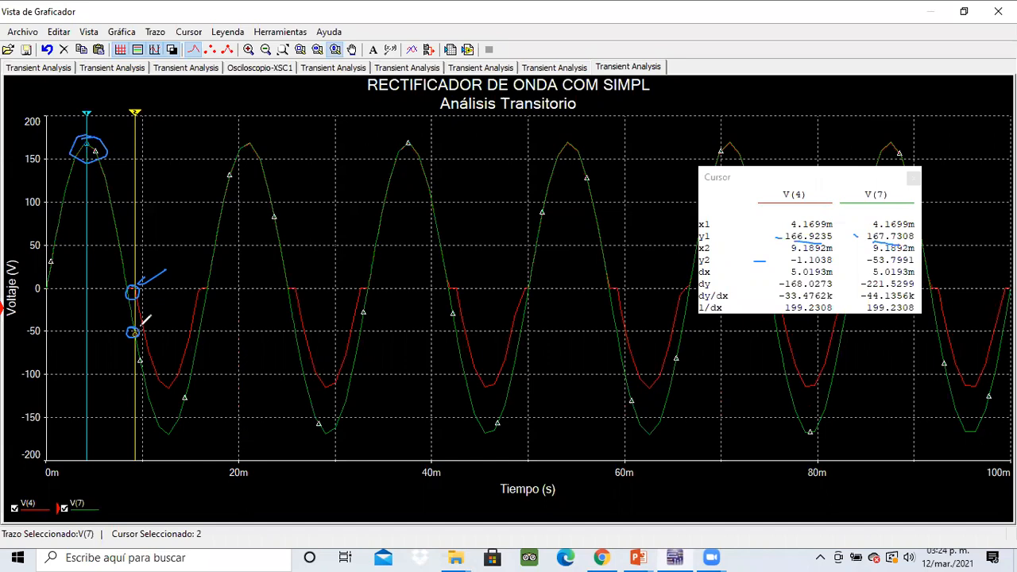
mouse_move(135, 334)
mouse_down()
mouse_move(151, 420)
mouse_move(171, 434)
mouse_move(208, 346)
mouse_move(200, 334)
mouse_up()
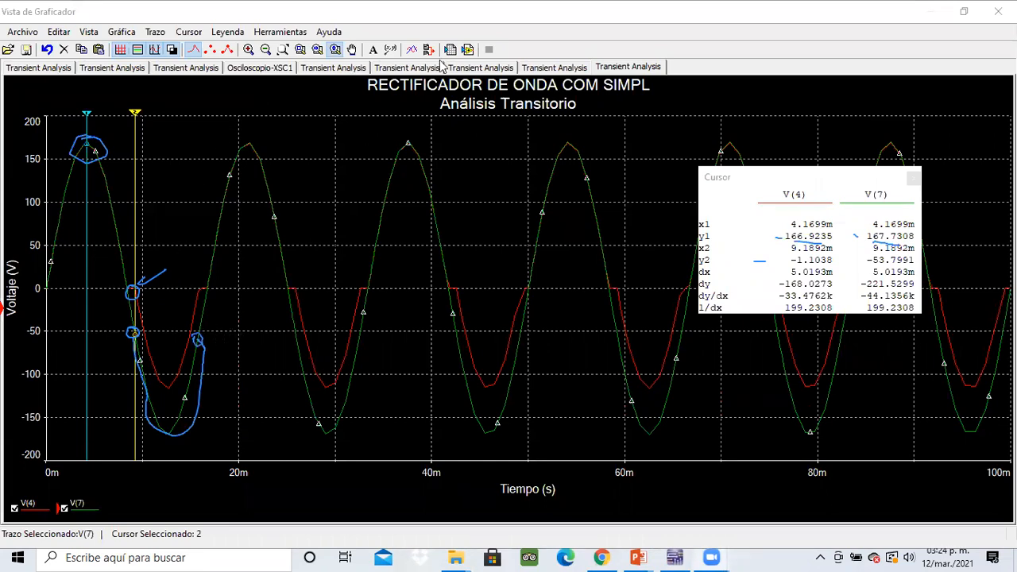
- Close the graph view and show the output variables of the transient analysis
click(1007, 5)
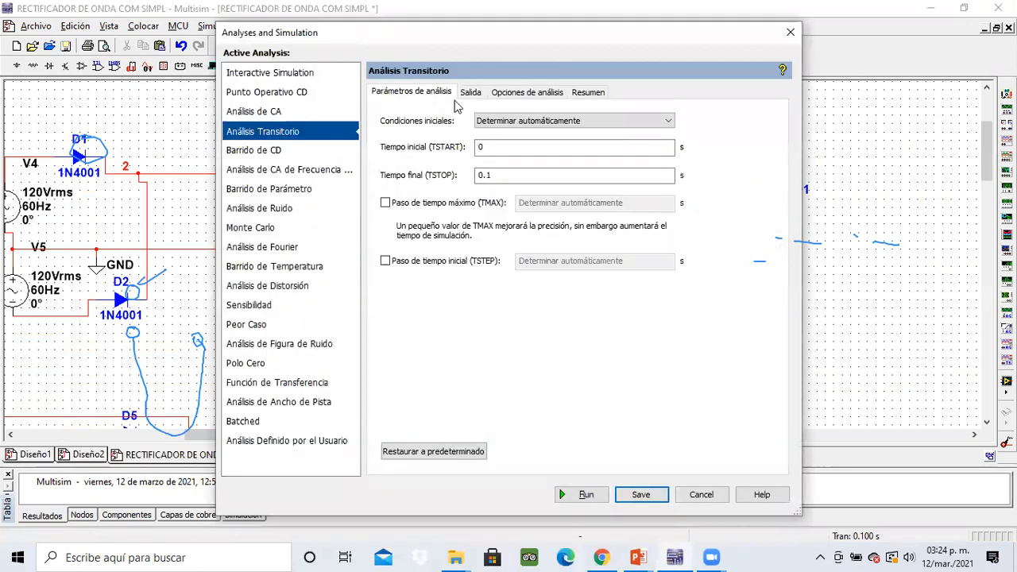
click(470, 94)
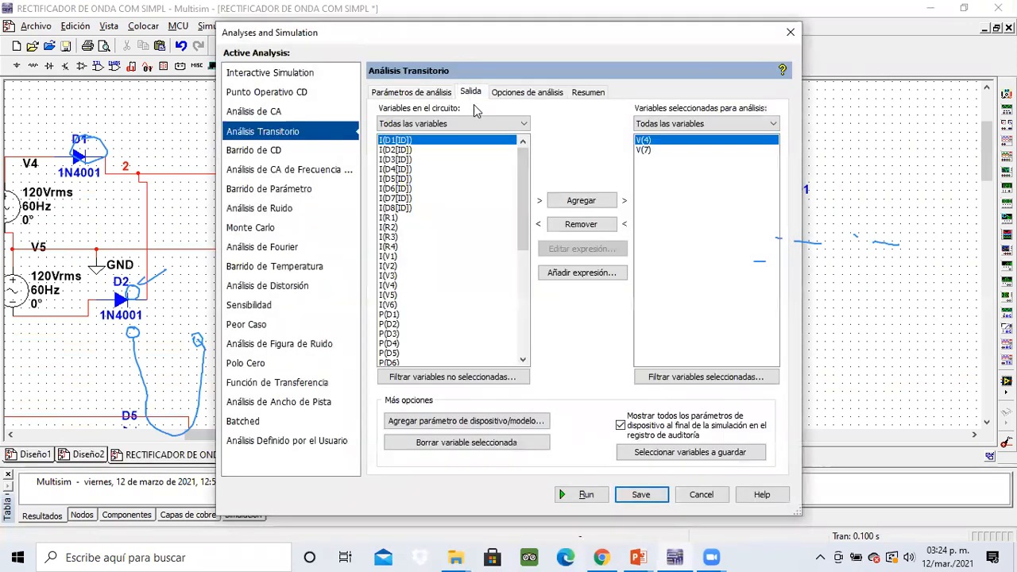
click(575, 273)
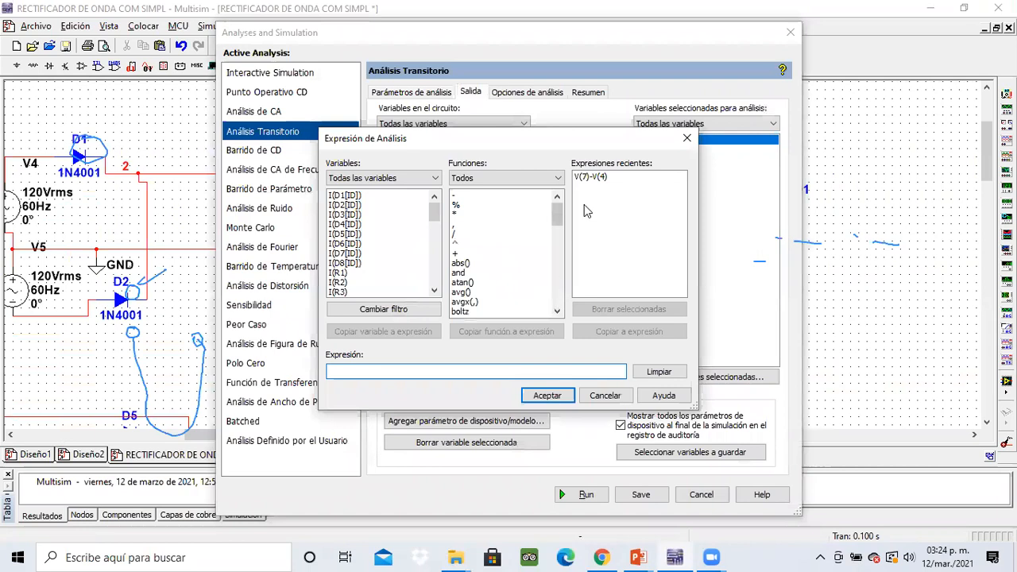
click(598, 177)
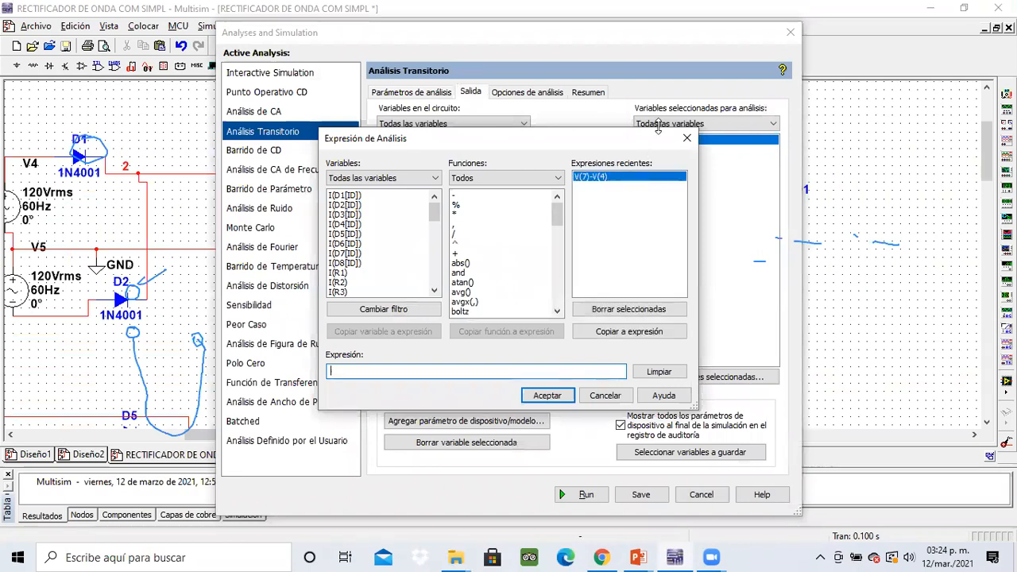
click(547, 397)
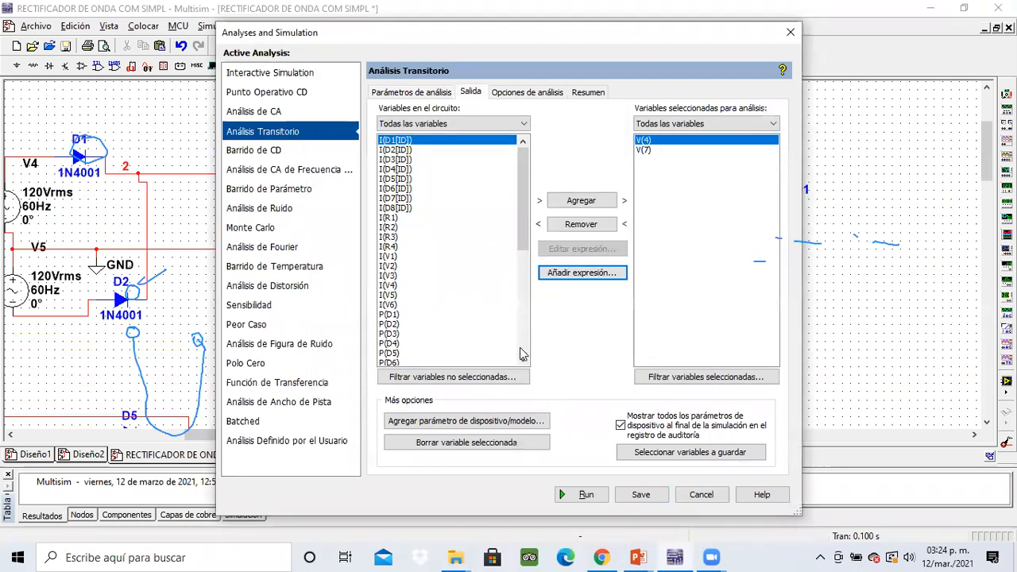
- Add the recent expression V(7)-V(4) to the analysis outputs and run the transient analysis
click(577, 274)
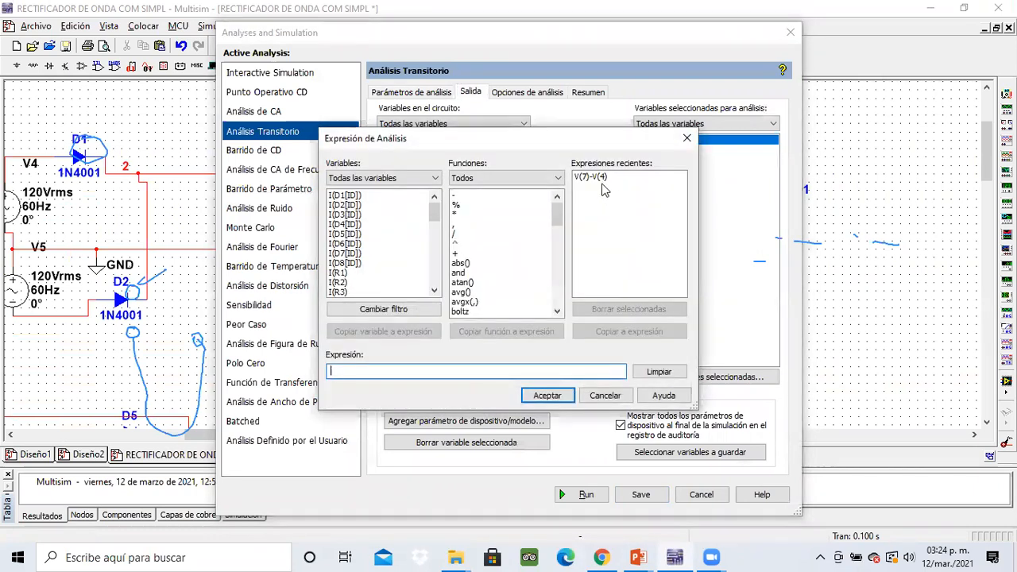
click(598, 177)
click(629, 331)
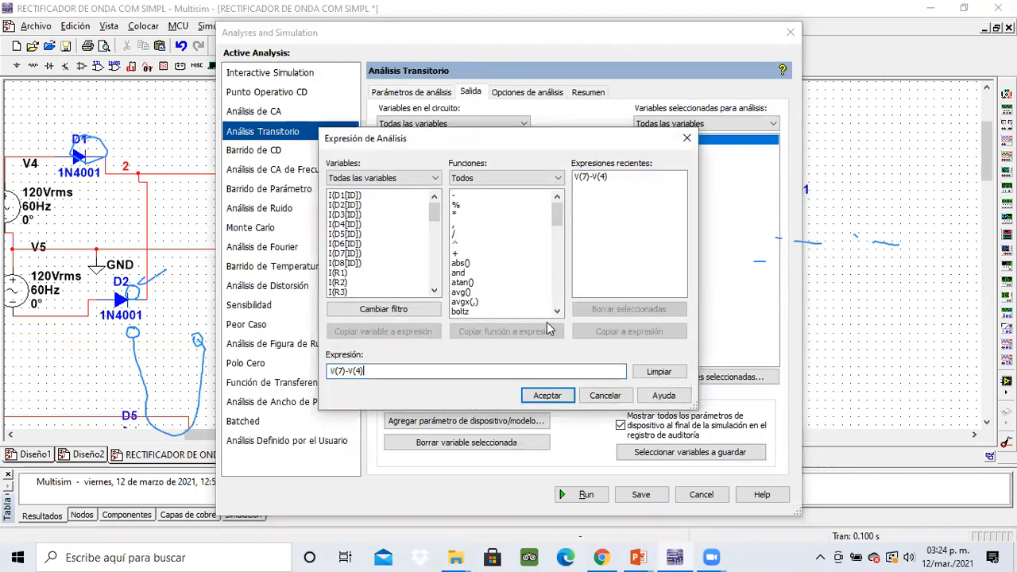
click(546, 398)
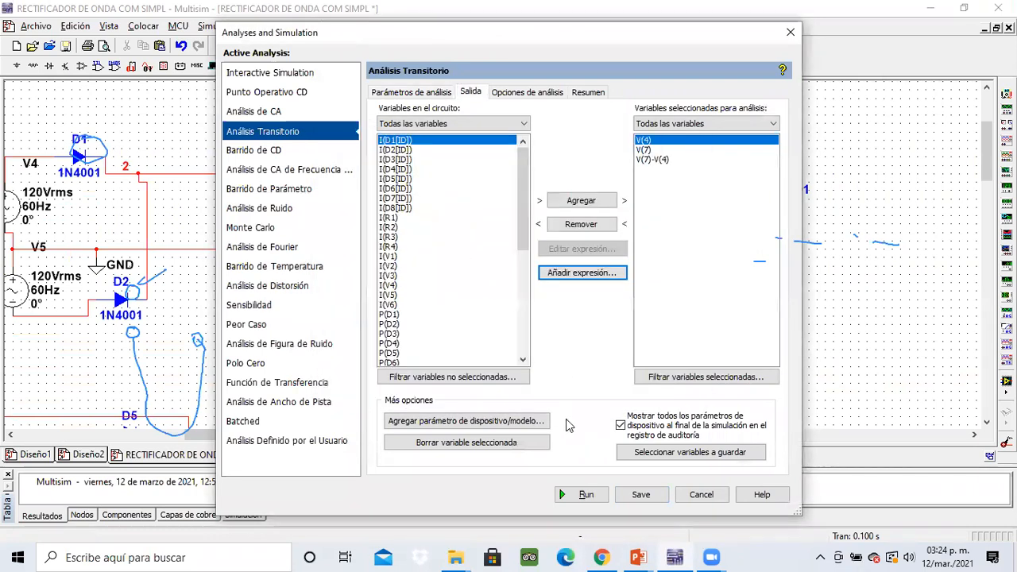
click(574, 493)
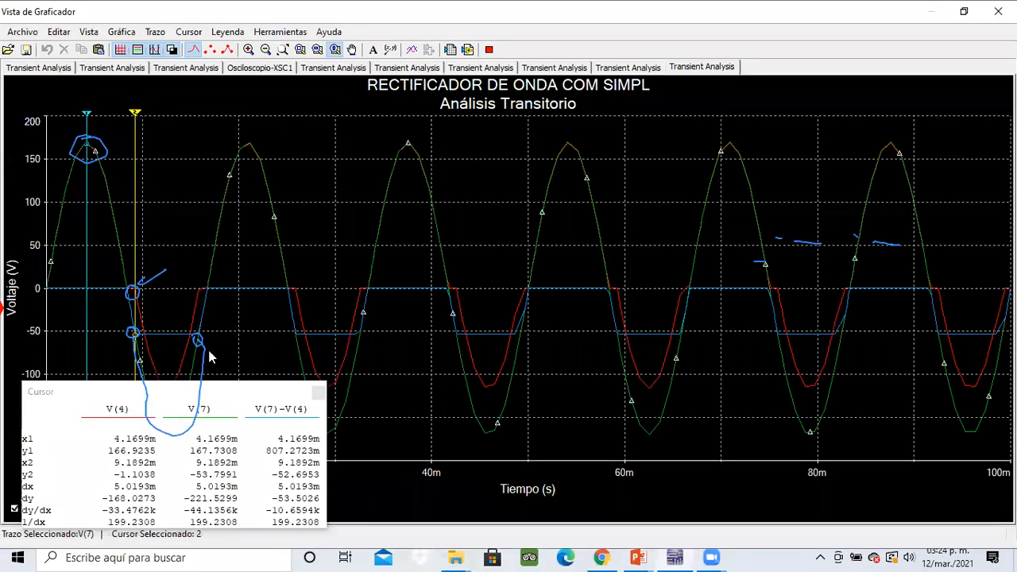
- Move the cursor readout away from the first waveform cycles and erase all drawn annotations
drag(224, 390, 769, 122)
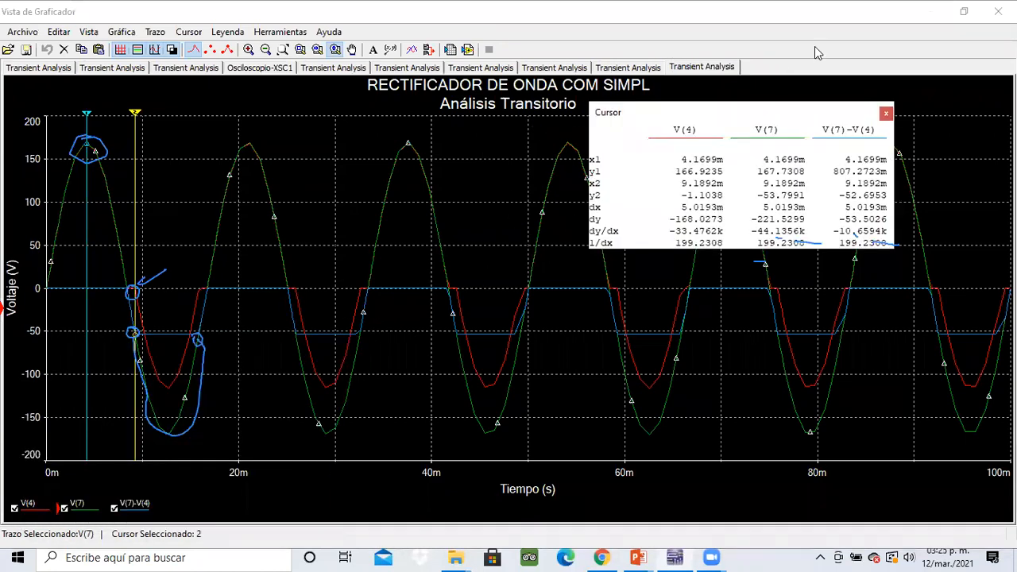
click(911, 46)
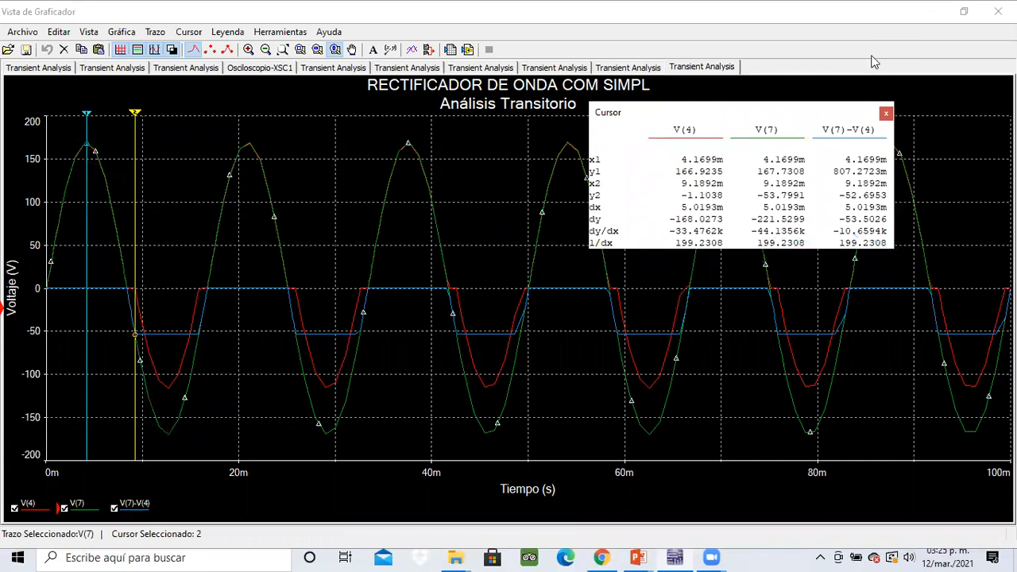
- Select the V(4) trace in the new transient graph
click(186, 361)
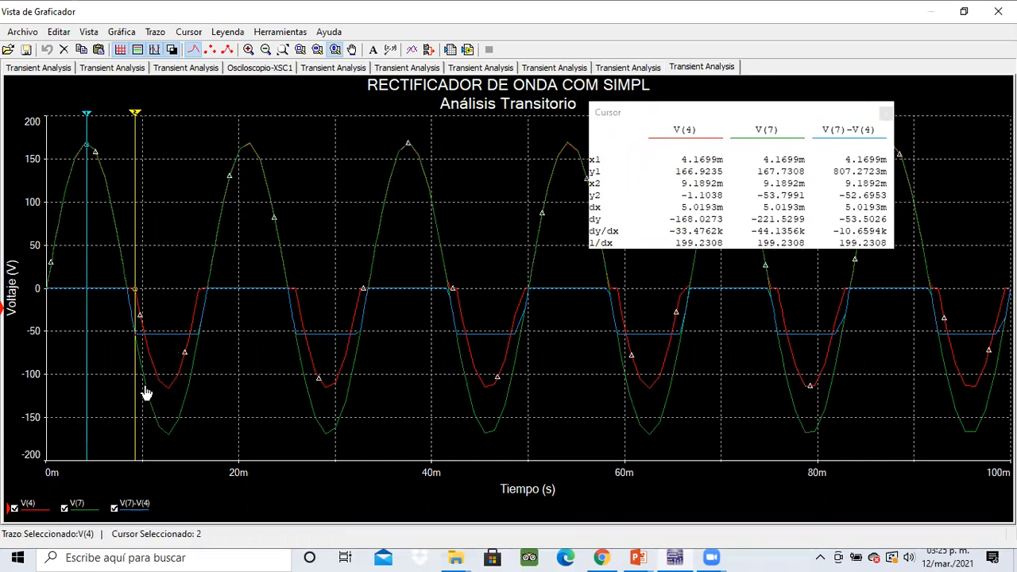
- Move cursor 2 to the first negative peak of the V(4) trace, at about 12.6 ms
click(135, 509)
drag(136, 114, 138, 125)
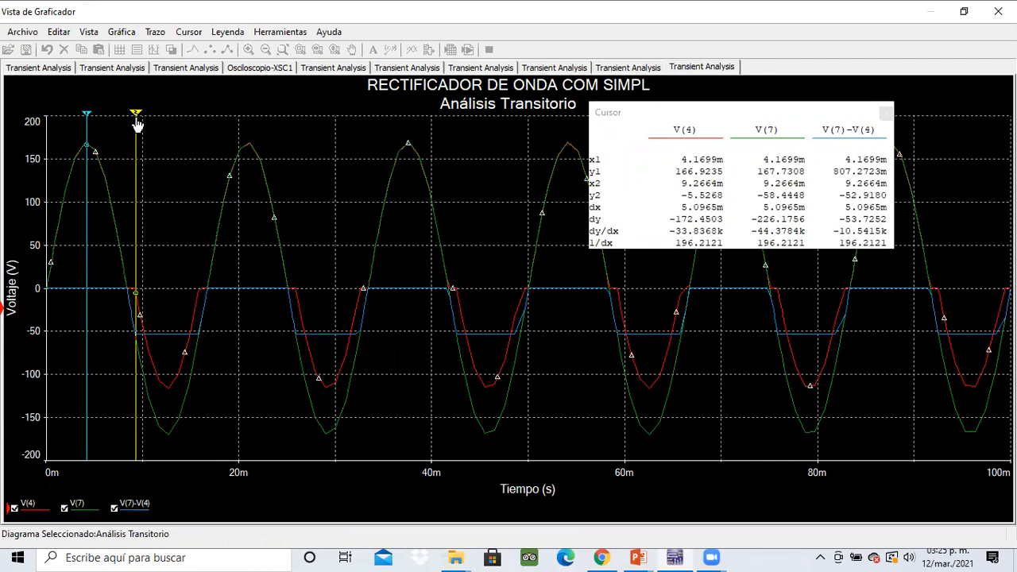
drag(137, 125, 136, 120)
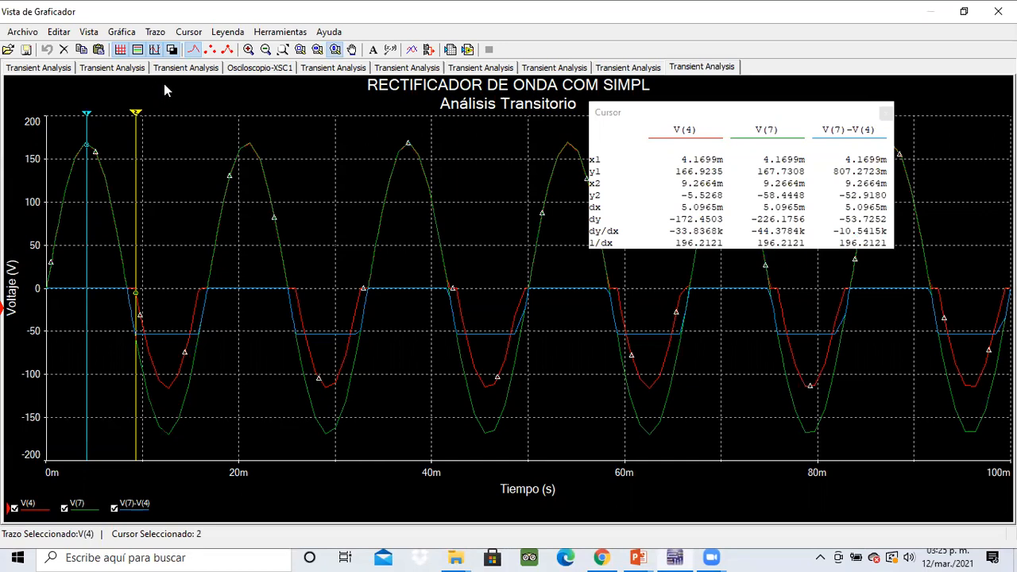
drag(136, 117, 168, 124)
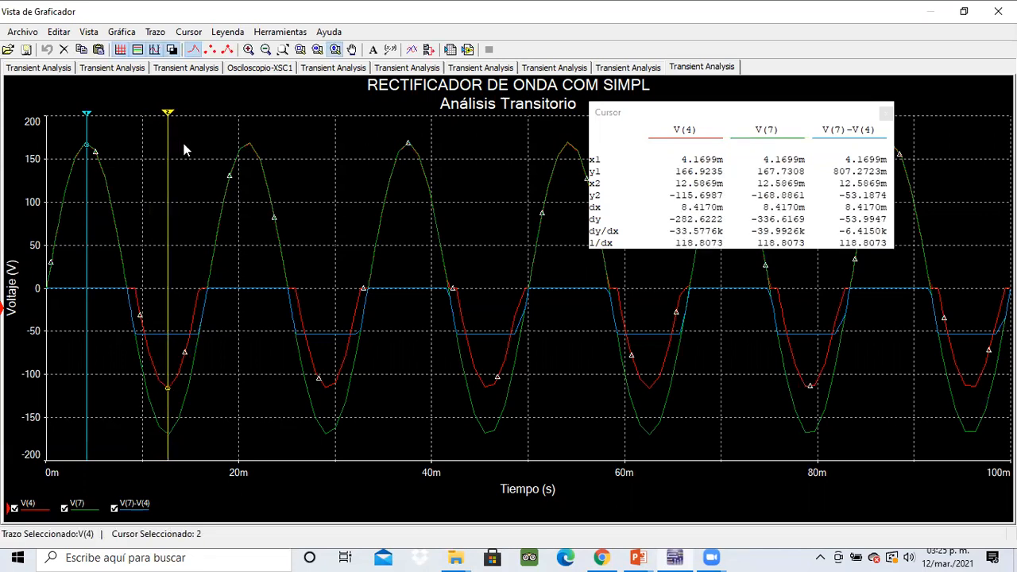
click(178, 340)
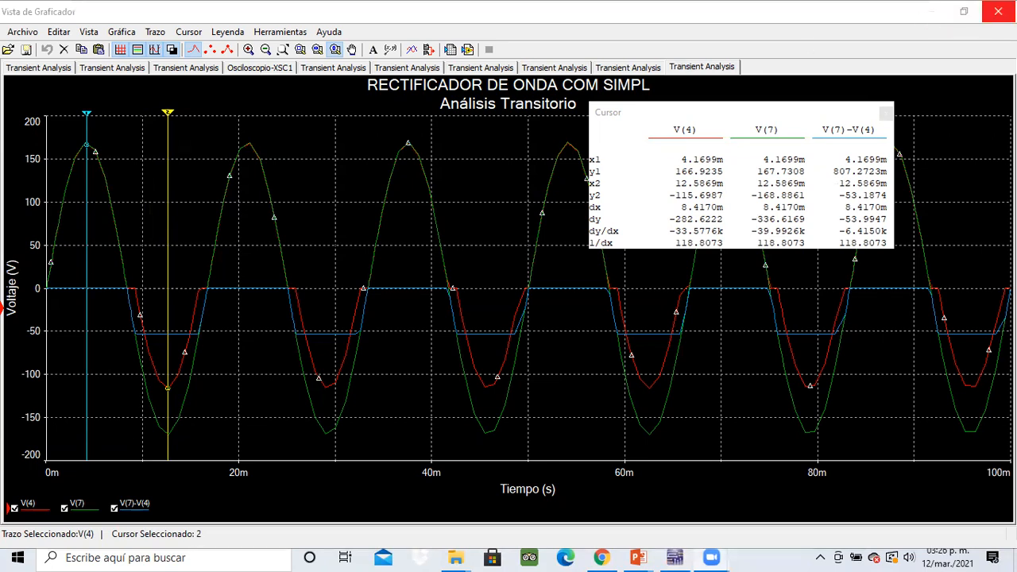
- Close the graph view and replace diode D3 with a 1N4007
click(998, 11)
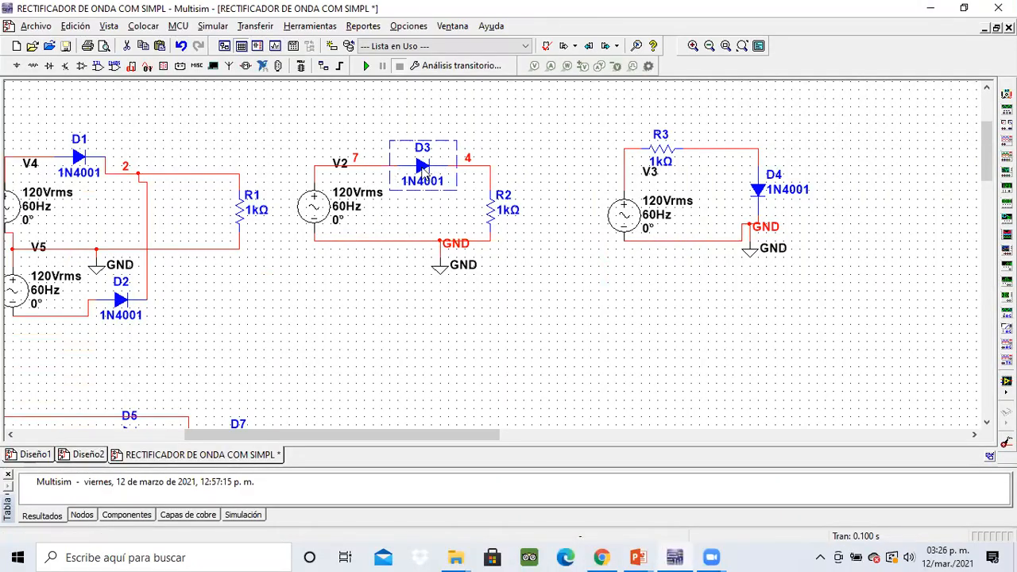
right_click(424, 167)
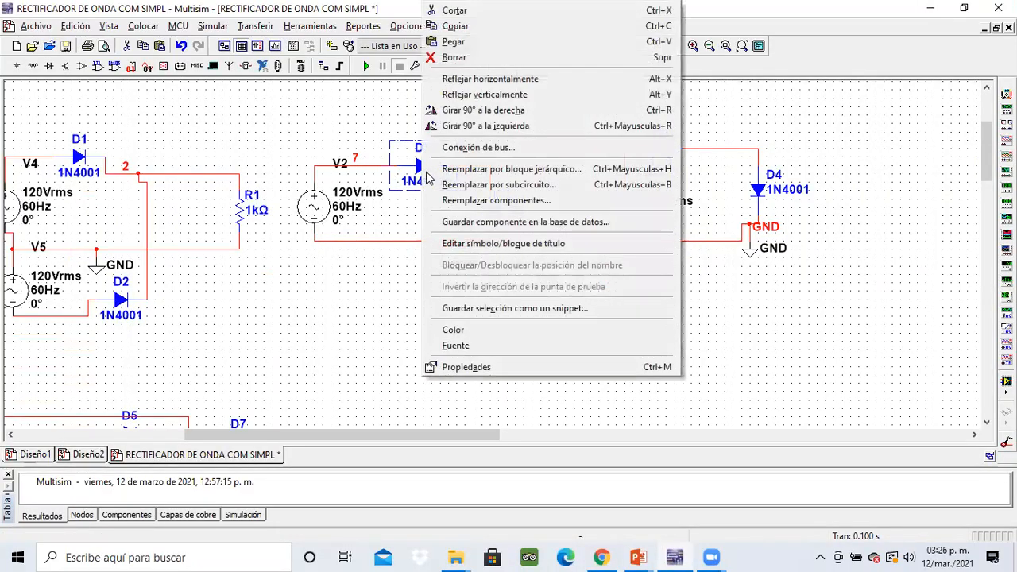
click(510, 208)
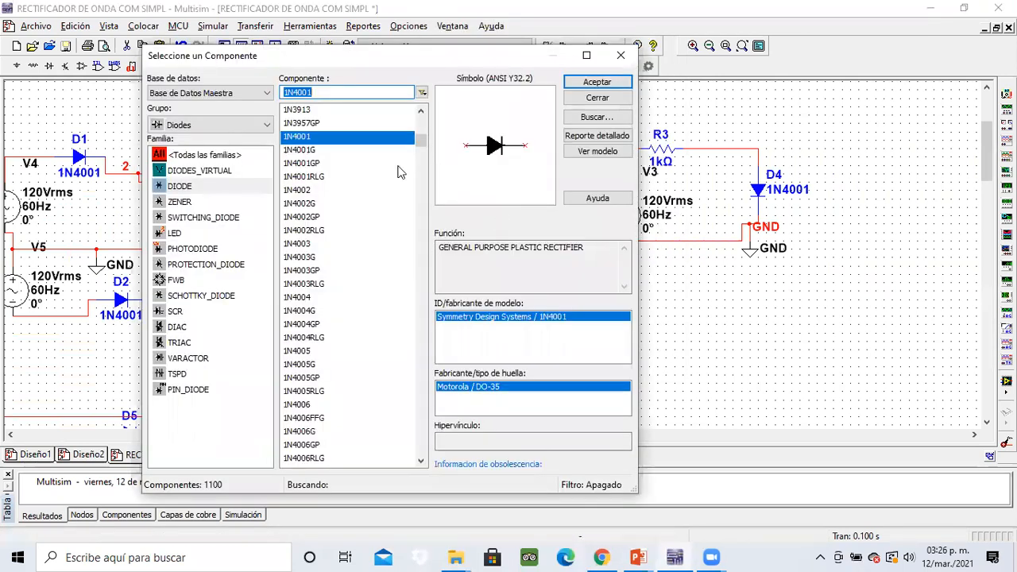
click(312, 421)
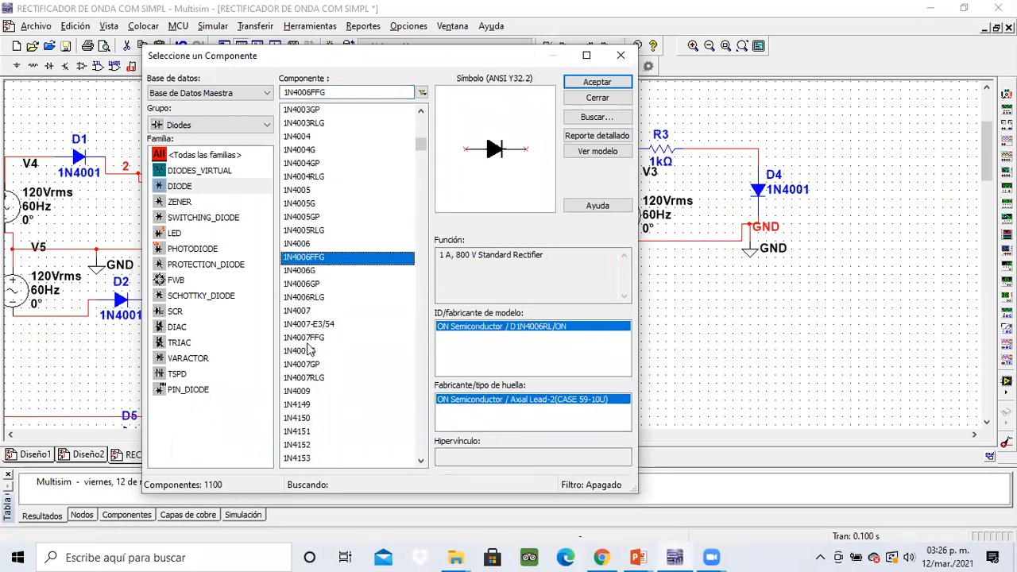
double_click(307, 313)
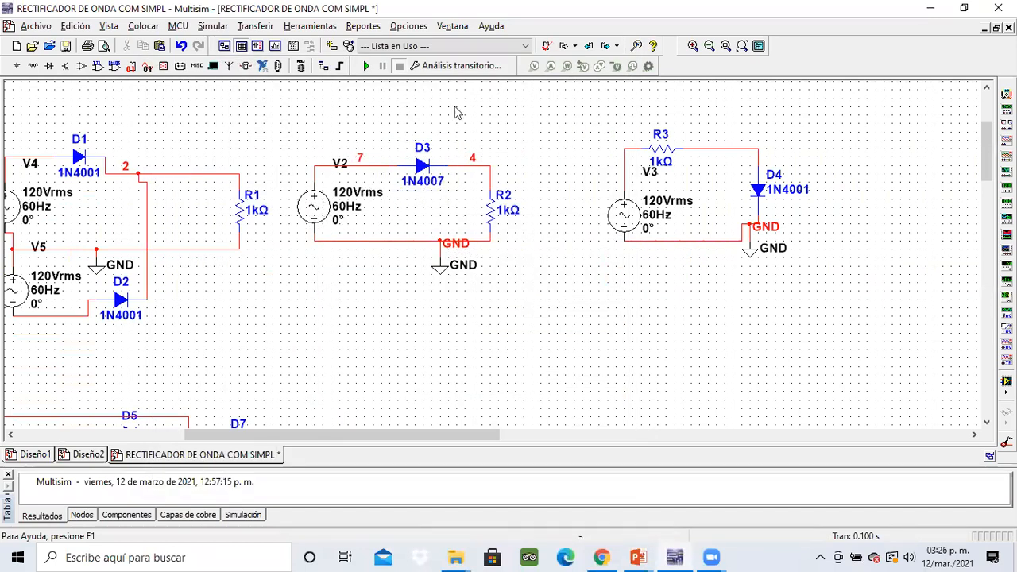
- Run the transient analysis and move the cursor readout away from the first waveform cycles
click(365, 66)
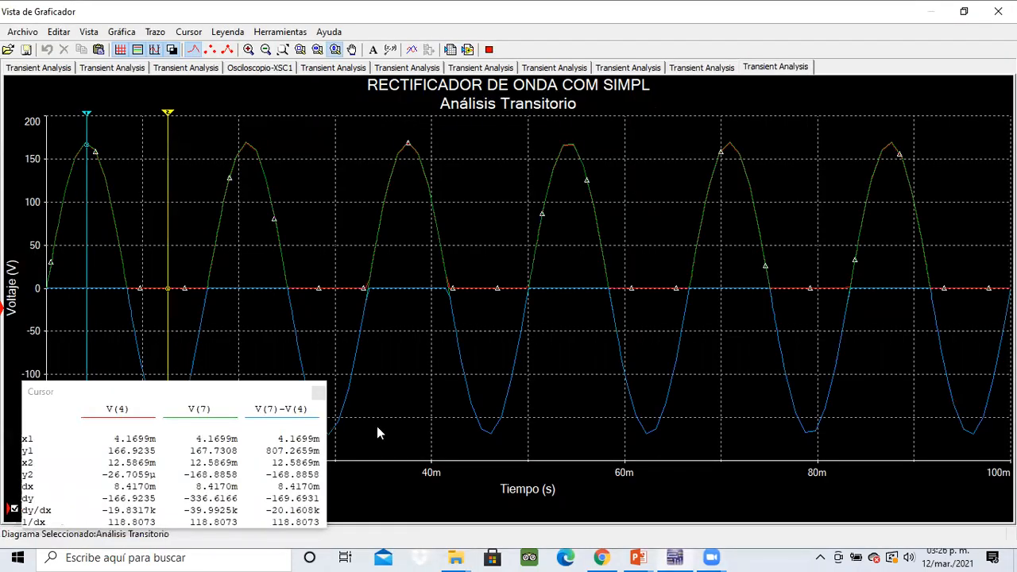
click(213, 389)
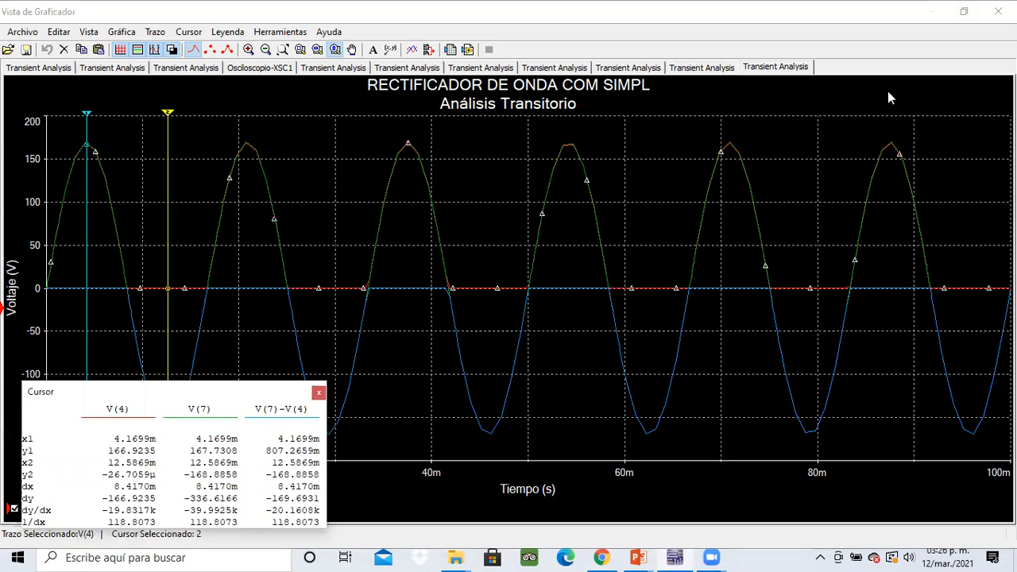
drag(212, 389, 890, 97)
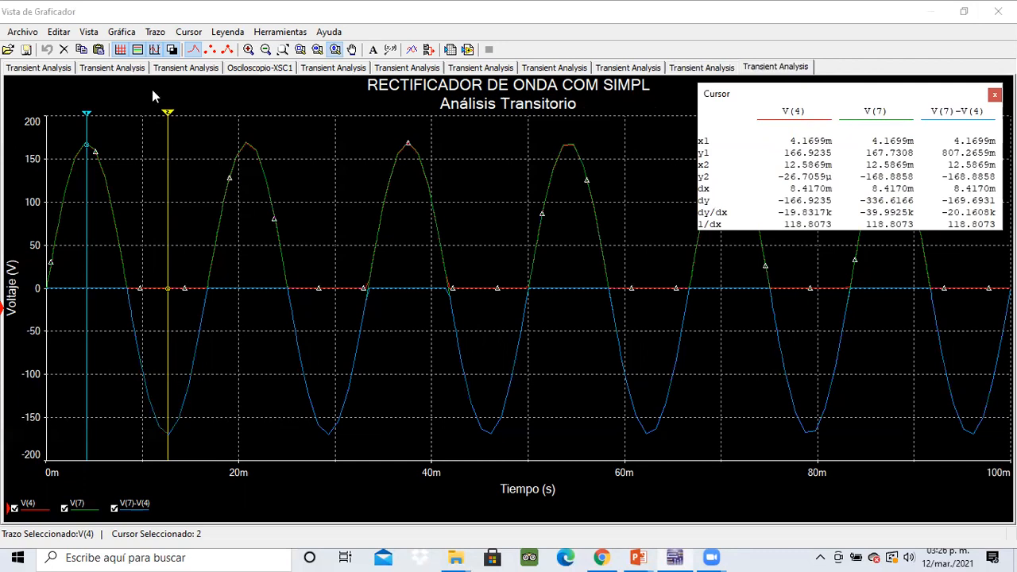
- Move cursor 2 to about 11.7 ms, enlarge the cursor readout slightly, and close the graph view
mouse_move(167, 116)
mouse_down()
mouse_move(140, 120)
mouse_move(162, 118)
mouse_up()
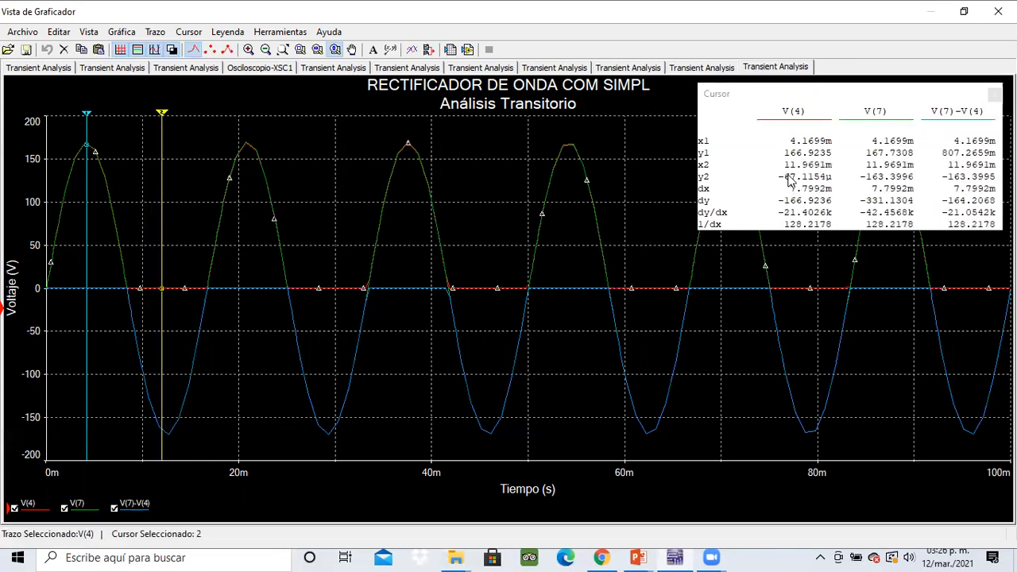
mouse_move(161, 118)
mouse_down()
mouse_move(199, 117)
mouse_move(134, 124)
mouse_move(191, 125)
mouse_move(136, 127)
mouse_move(205, 114)
mouse_move(142, 117)
mouse_move(209, 110)
mouse_move(140, 120)
mouse_move(160, 119)
mouse_up()
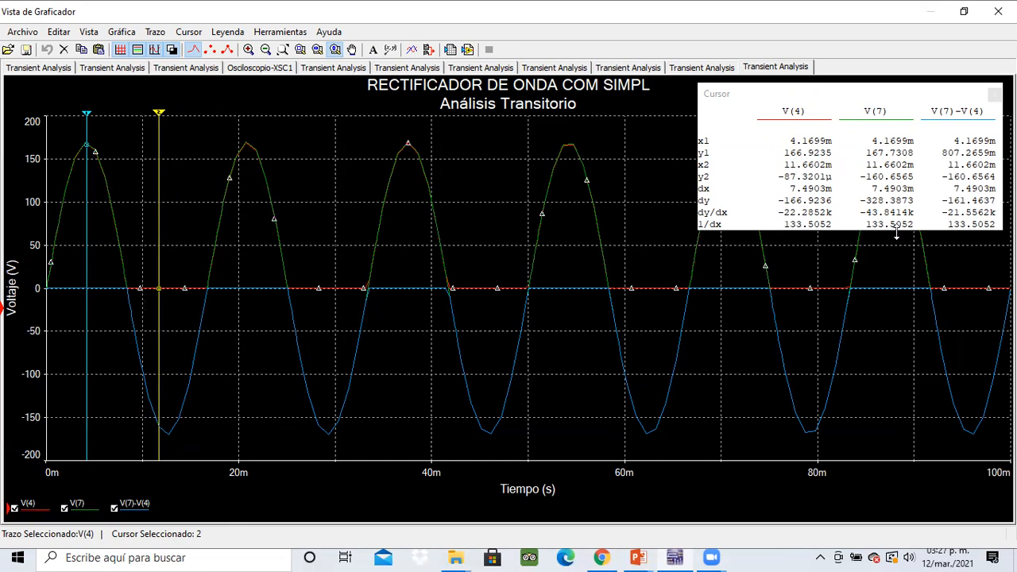
drag(900, 256, 900, 255)
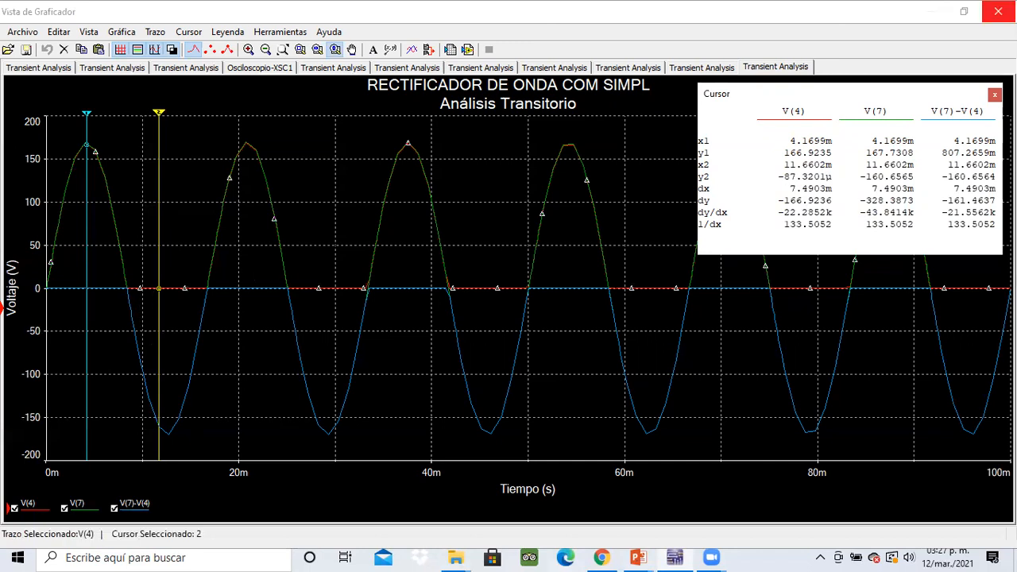
click(993, 95)
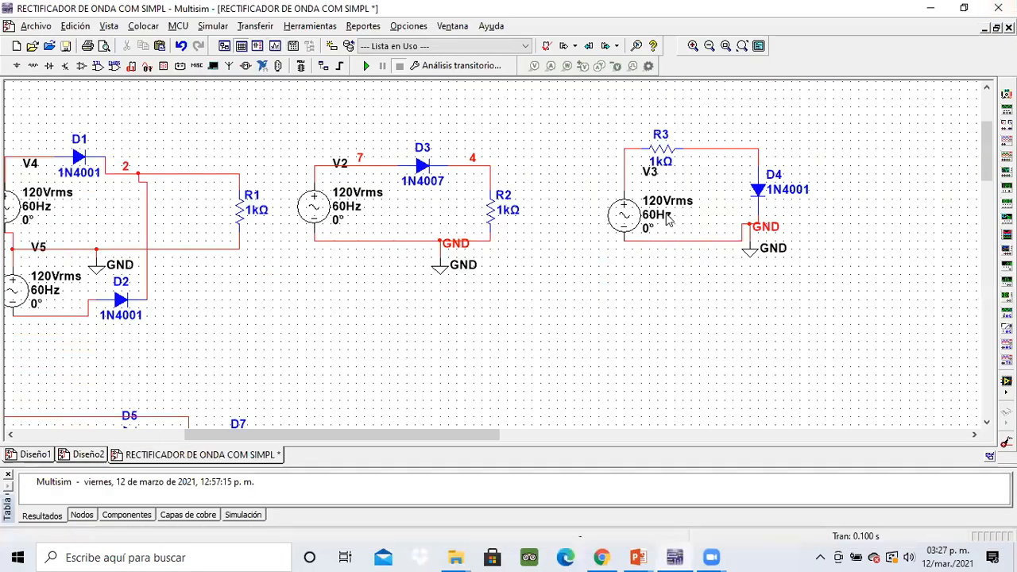
- Annotate the V3 circuit with a current loop, marks at D4's terminals, the value 0.7 and a reverse loop
click(665, 219)
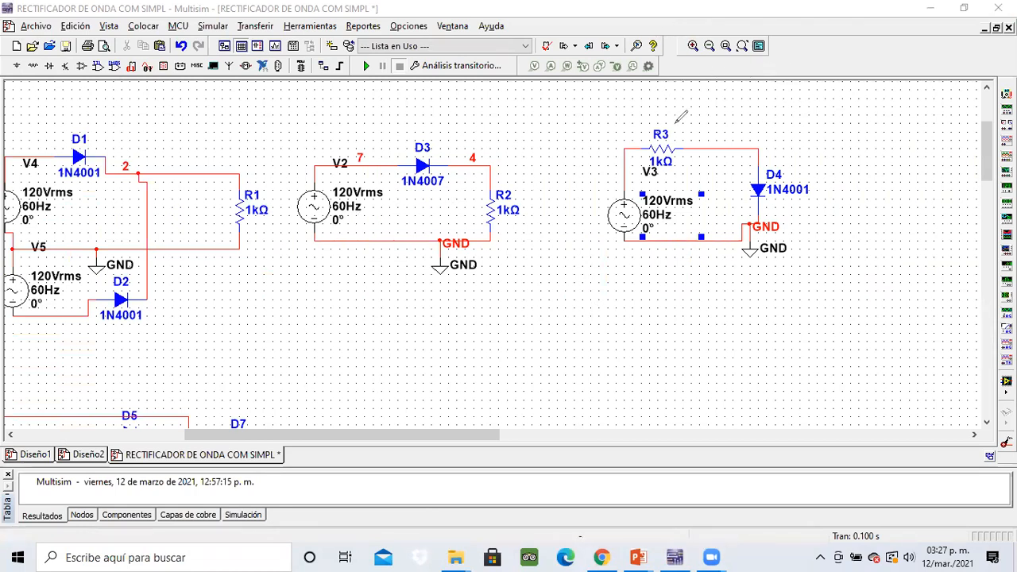
drag(702, 172, 719, 203)
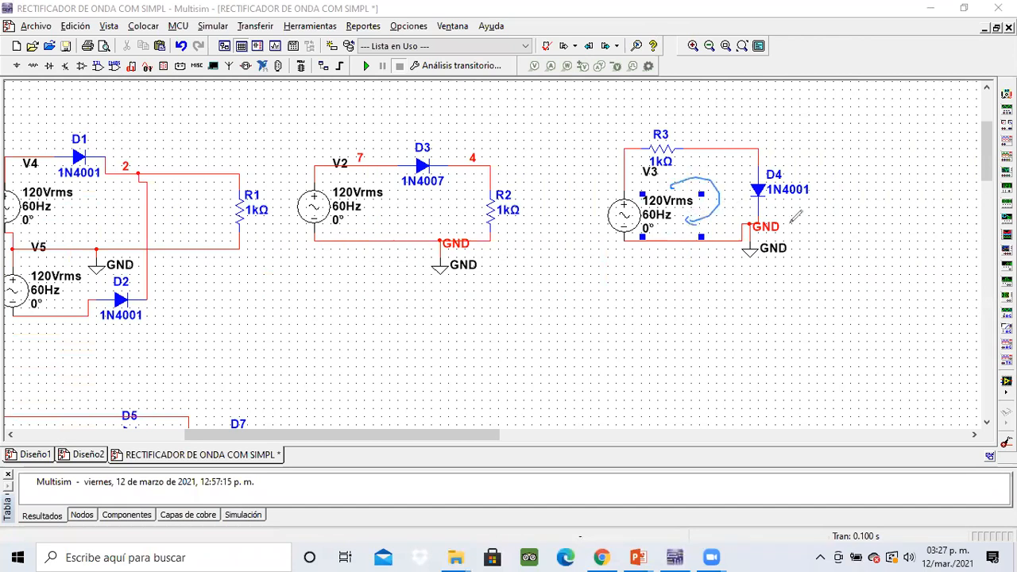
mouse_move(754, 155)
mouse_down()
mouse_move(768, 144)
mouse_move(755, 153)
mouse_up()
drag(758, 211, 768, 217)
mouse_move(843, 166)
mouse_down()
mouse_move(866, 174)
mouse_move(896, 165)
mouse_move(834, 179)
mouse_move(854, 165)
mouse_up()
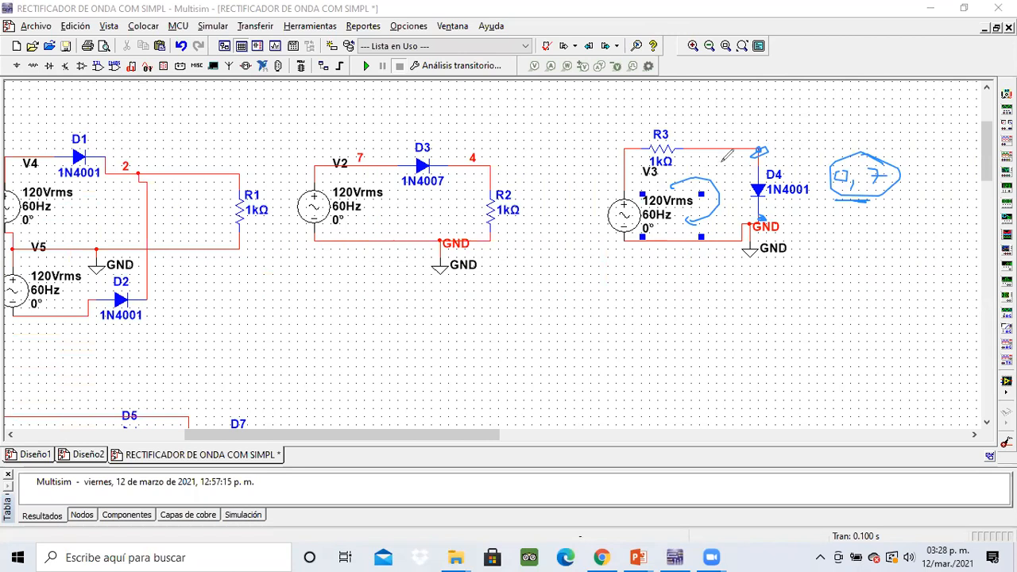
mouse_move(717, 229)
mouse_down()
mouse_move(719, 164)
mouse_move(787, 190)
mouse_move(763, 187)
mouse_up()
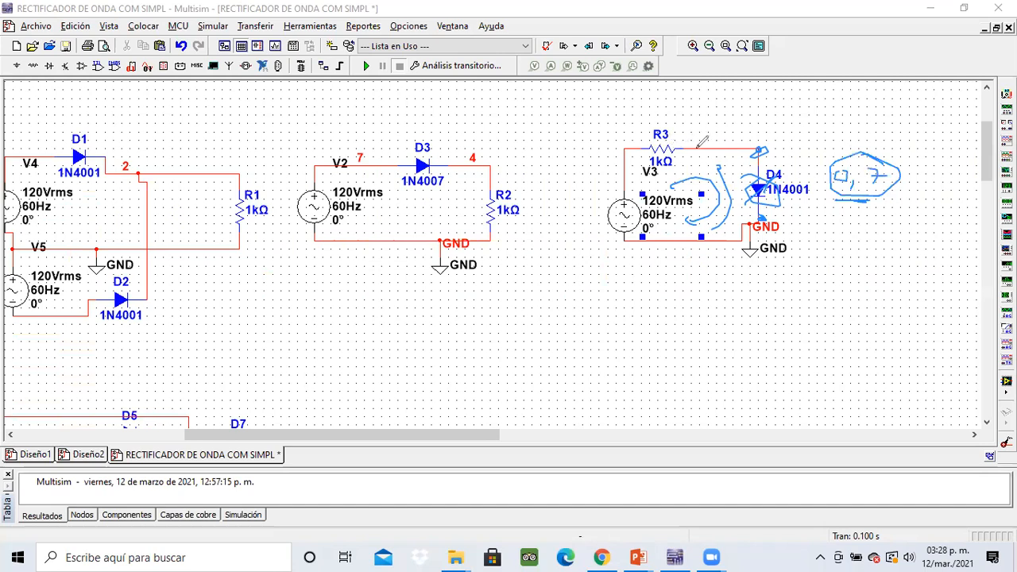
- Mark the R3 branch and the lower wire of the V3 circuit and circle the V3 source
drag(631, 144, 632, 151)
drag(728, 146, 739, 146)
mouse_move(742, 228)
mouse_down()
mouse_move(715, 250)
mouse_move(751, 253)
mouse_up()
mouse_move(624, 145)
mouse_down()
mouse_move(746, 140)
mouse_move(660, 137)
mouse_up()
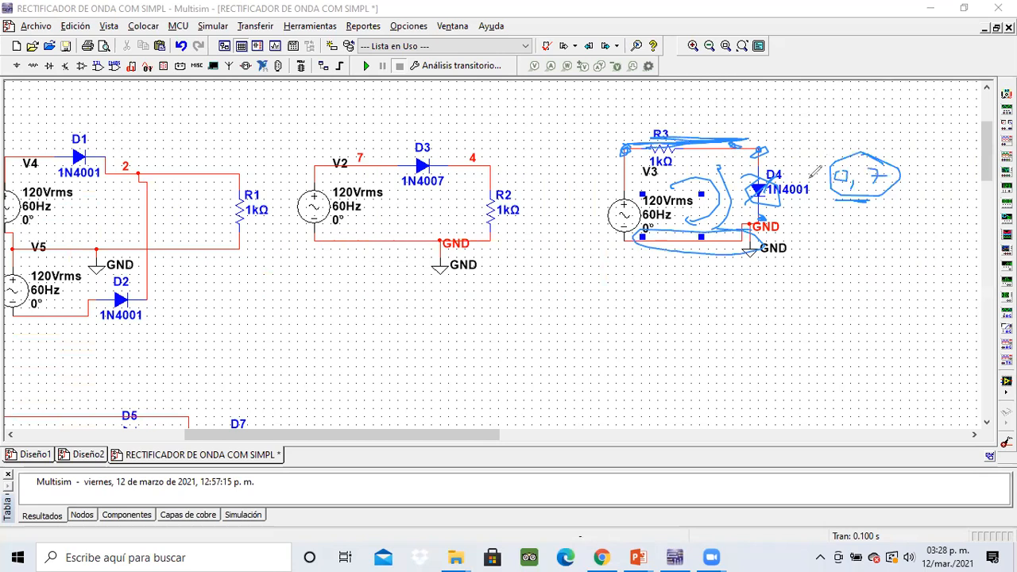
mouse_move(642, 193)
mouse_down()
mouse_move(643, 232)
mouse_move(635, 202)
mouse_up()
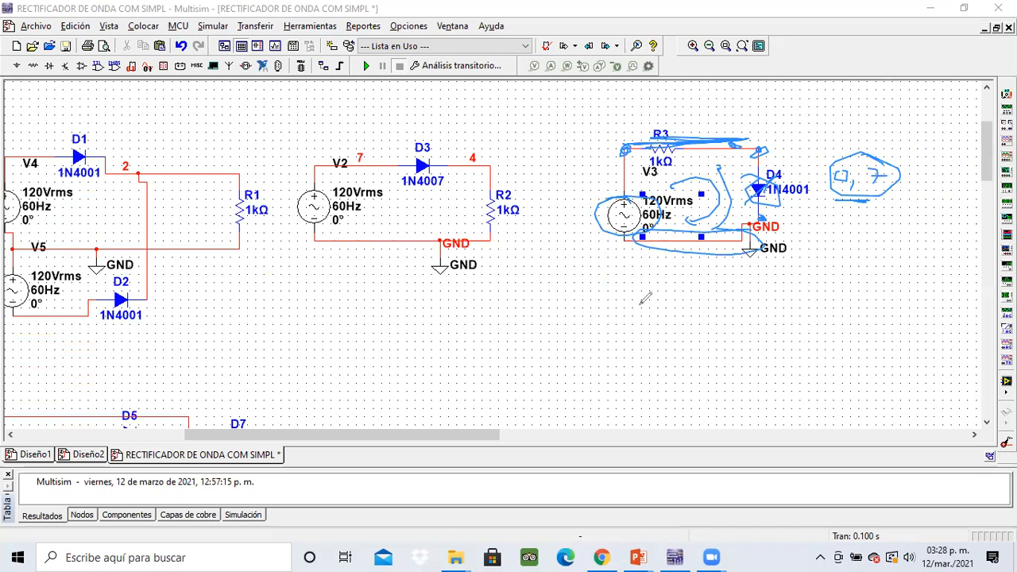
- Sketch axes with a negative half-wave curve below the V3 circuit and erase all drawn annotations
drag(600, 290, 577, 405)
drag(575, 358, 769, 364)
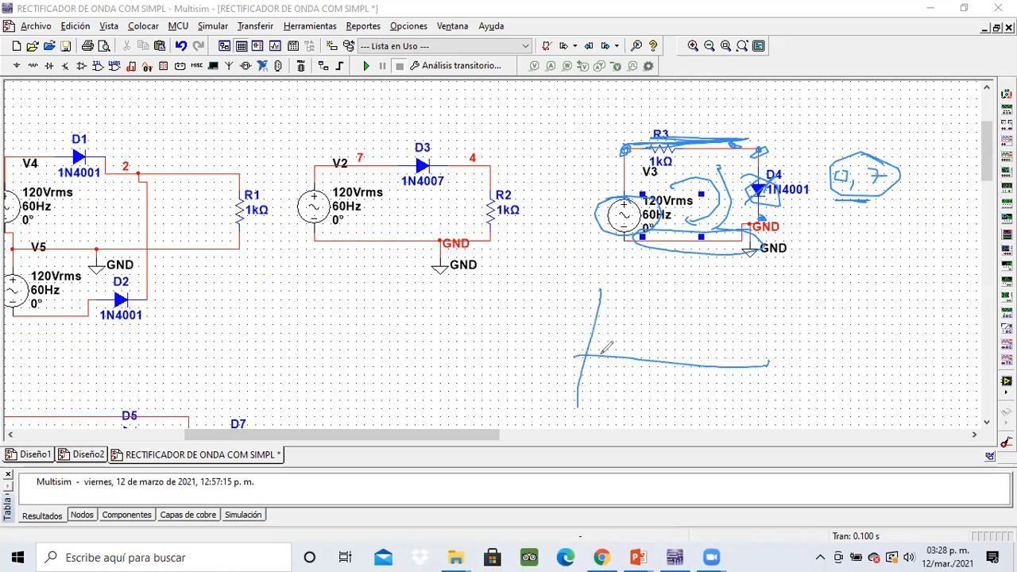
mouse_move(588, 347)
mouse_down()
mouse_move(648, 351)
mouse_move(649, 382)
mouse_move(677, 420)
mouse_move(724, 361)
mouse_up()
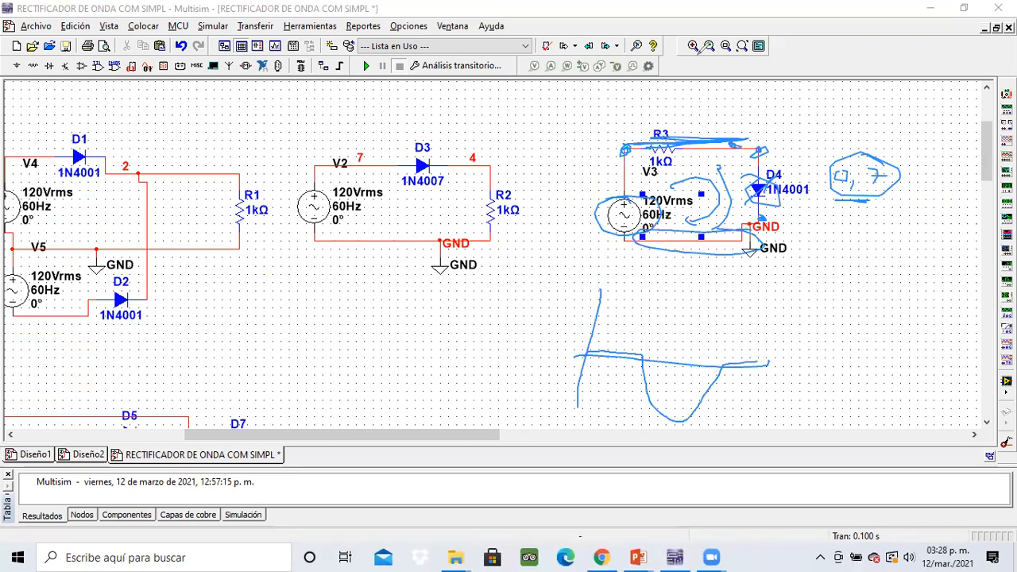
click(832, 54)
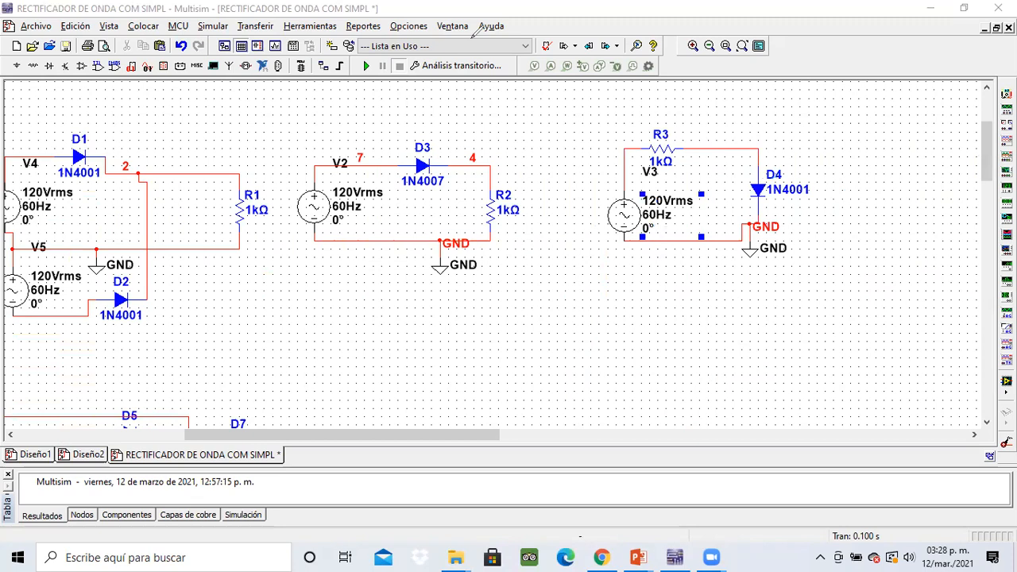
- Show the node name on the wire between R3 and D4
click(735, 149)
click(735, 149)
right_click(738, 149)
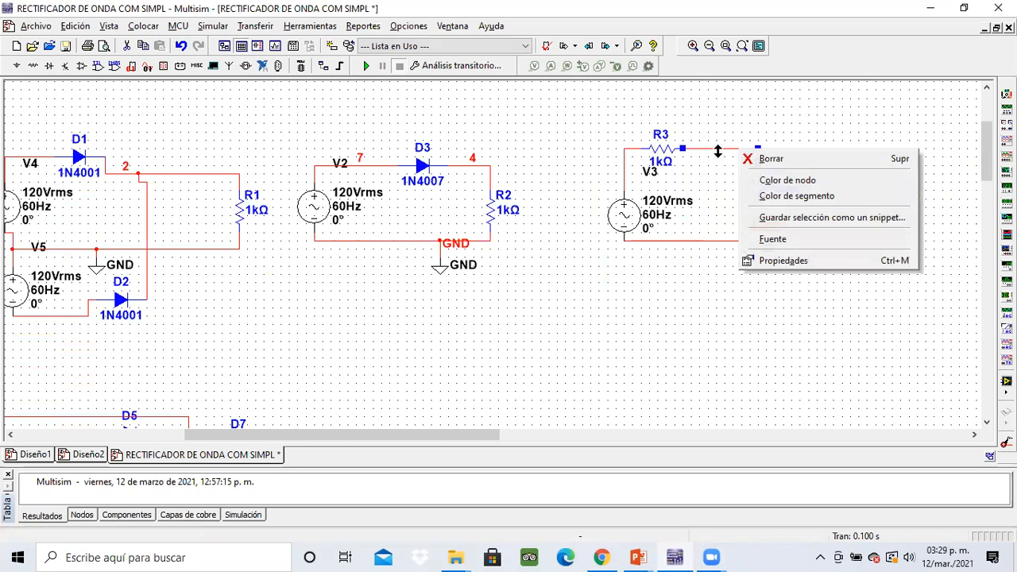
click(717, 151)
double_click(719, 152)
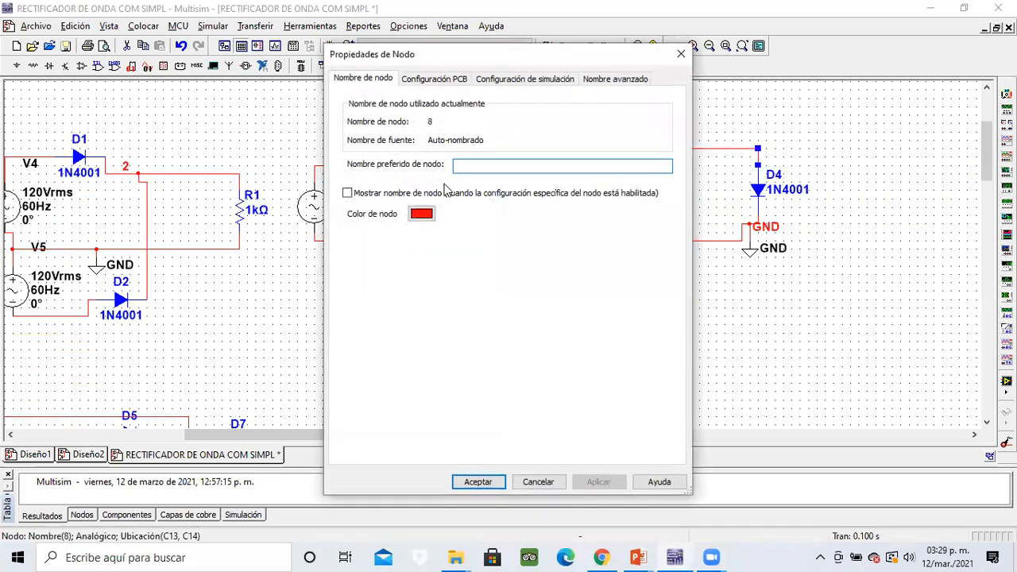
click(347, 193)
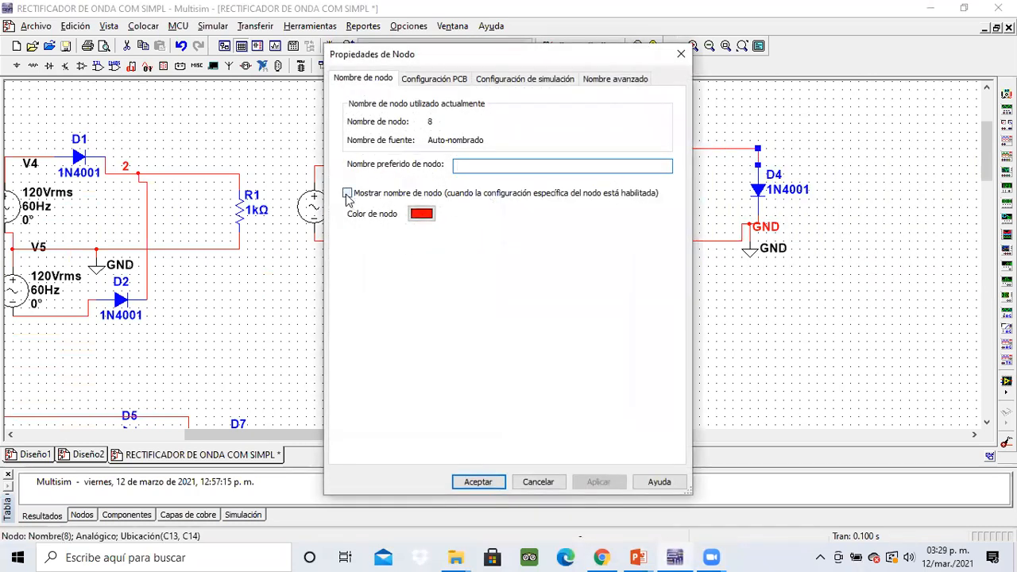
click(481, 482)
click(642, 345)
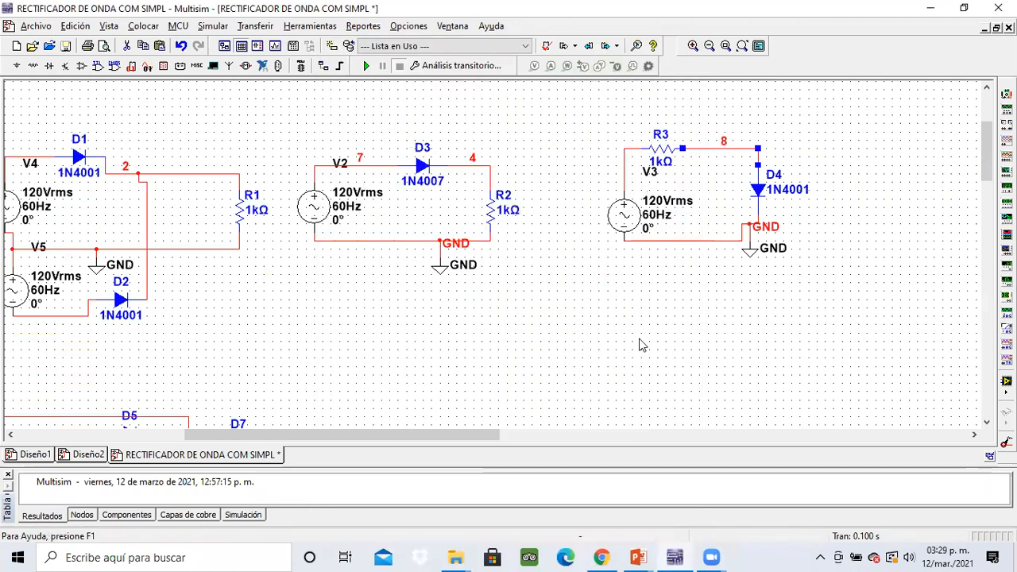
- Show the node name on the wire between source V3 and R3
click(623, 167)
double_click(624, 166)
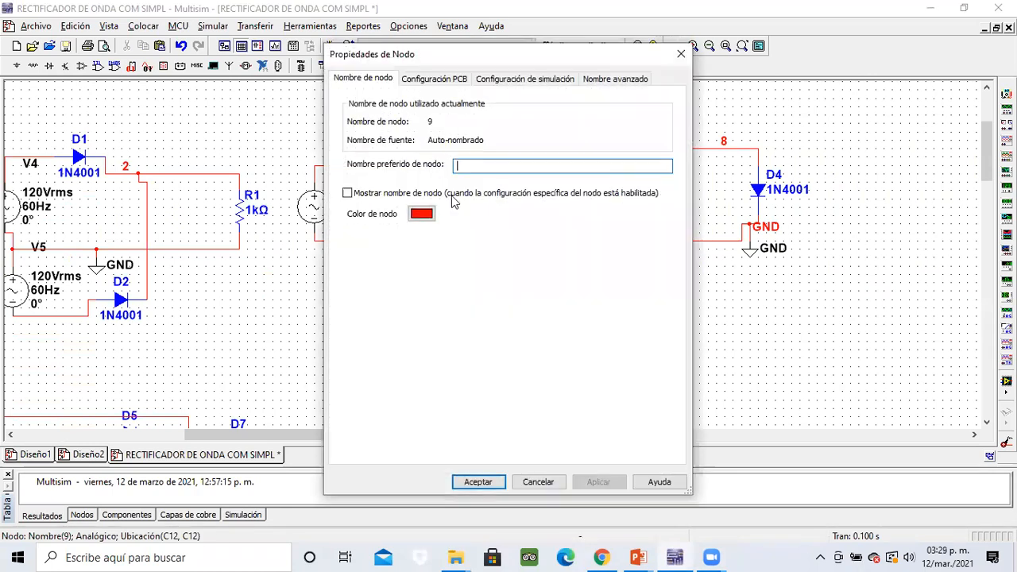
click(348, 193)
click(476, 481)
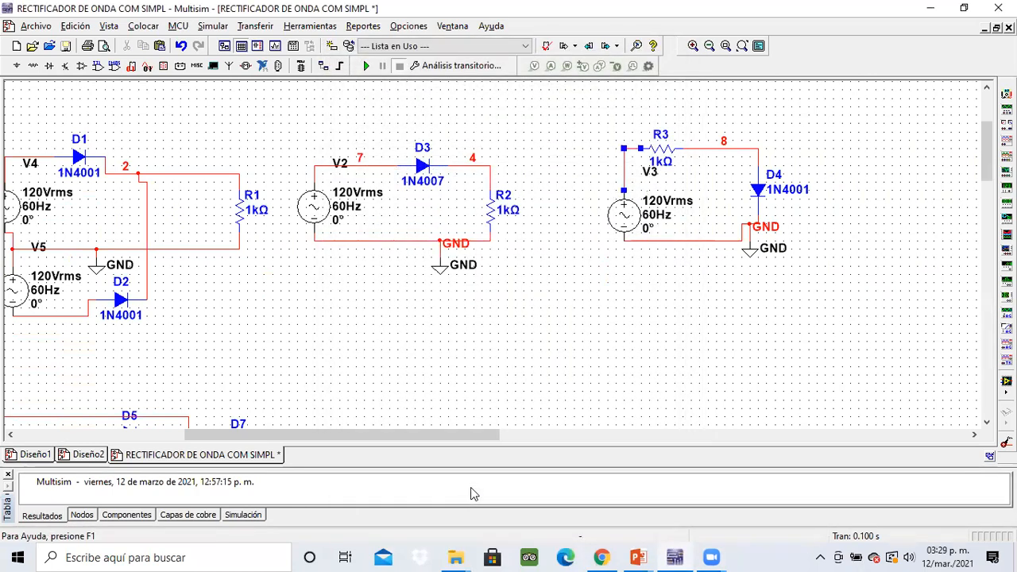
click(601, 377)
- Set the transient analysis end time to 0.05 s and remove V(4), V(7) and V(7)-V(4) from the selected outputs
click(431, 63)
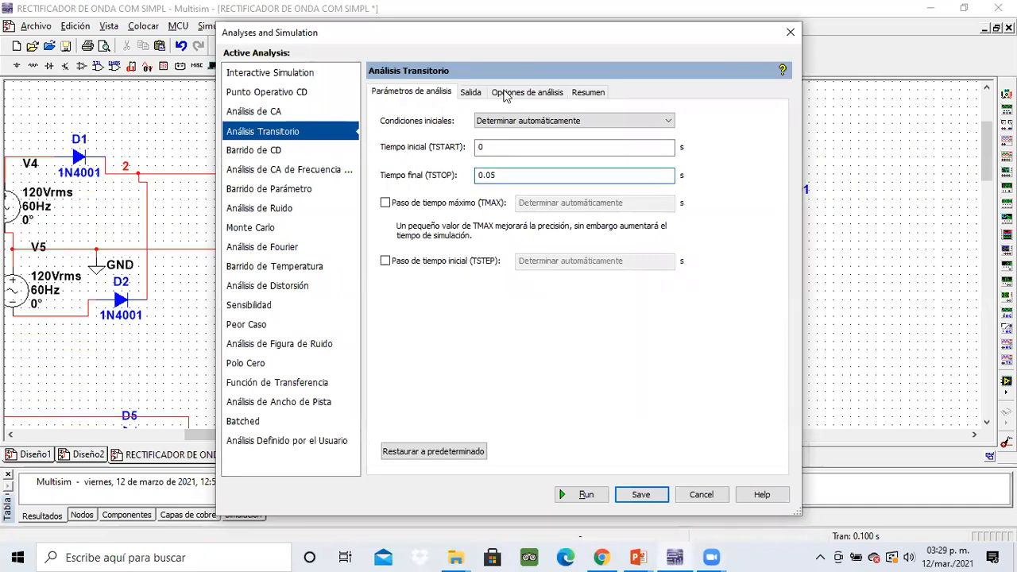
click(470, 93)
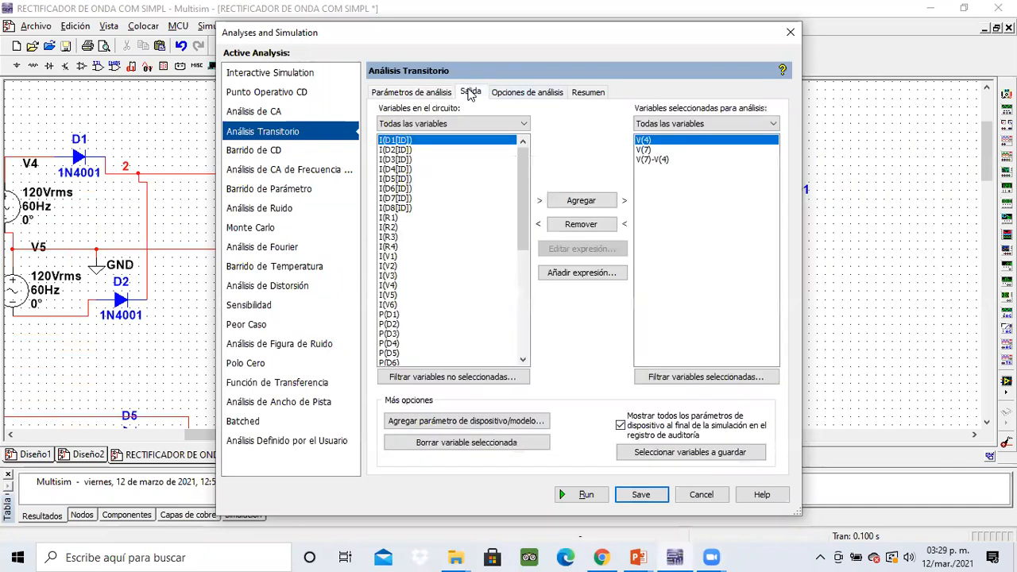
click(582, 225)
click(584, 226)
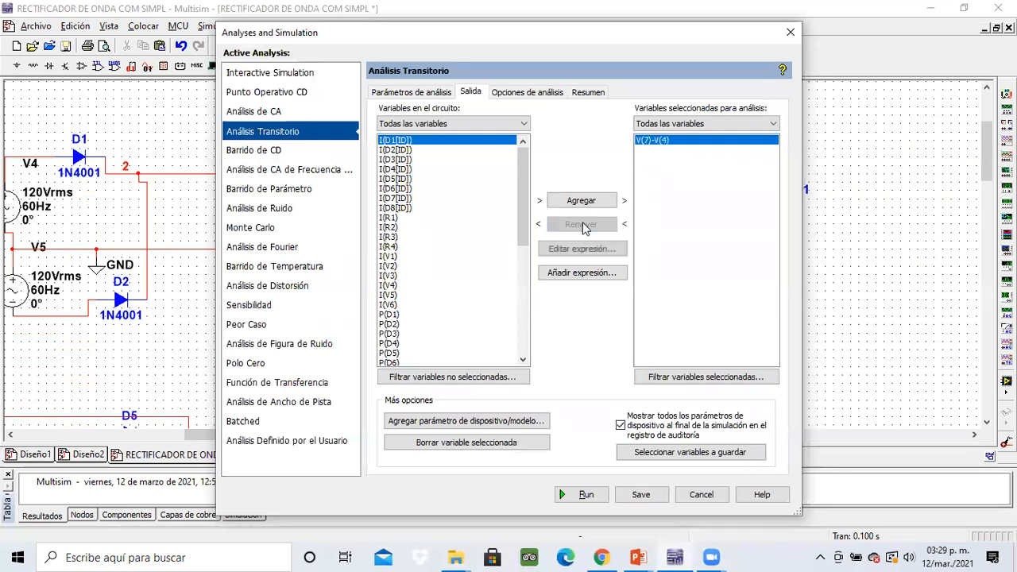
click(583, 226)
drag(528, 223, 528, 315)
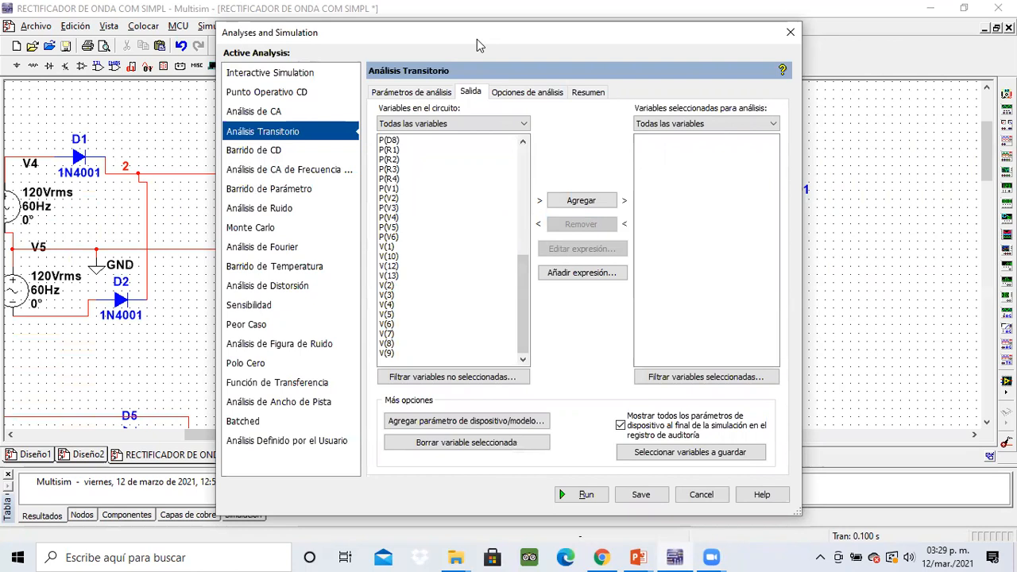
- Run the transient analysis with V(9) and V(8) as outputs and place the cursor readout clear of the trace legend
drag(476, 39, 277, 29)
double_click(194, 344)
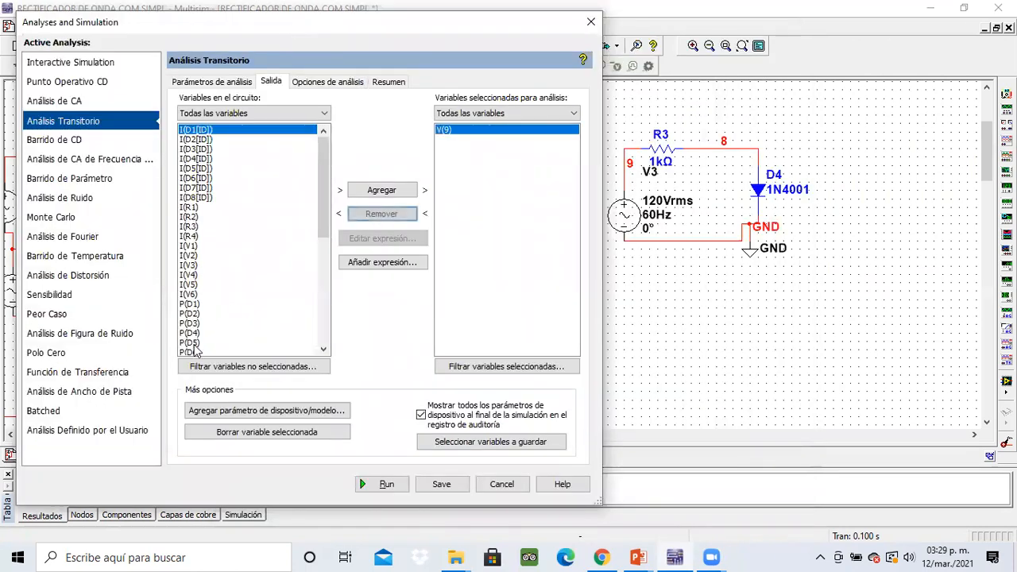
scroll(193, 341, up, 4)
scroll(194, 340, down, 1)
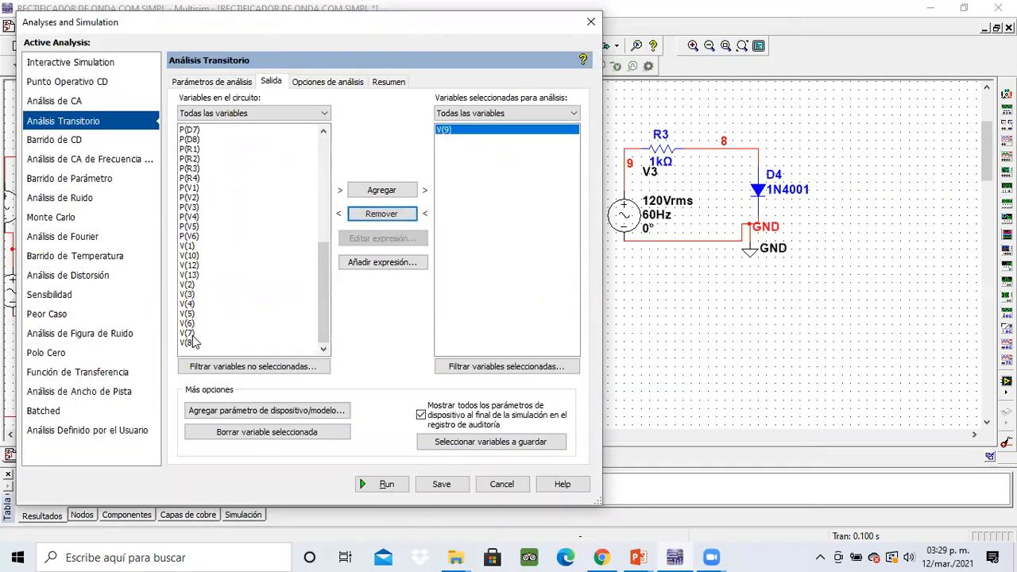
double_click(194, 344)
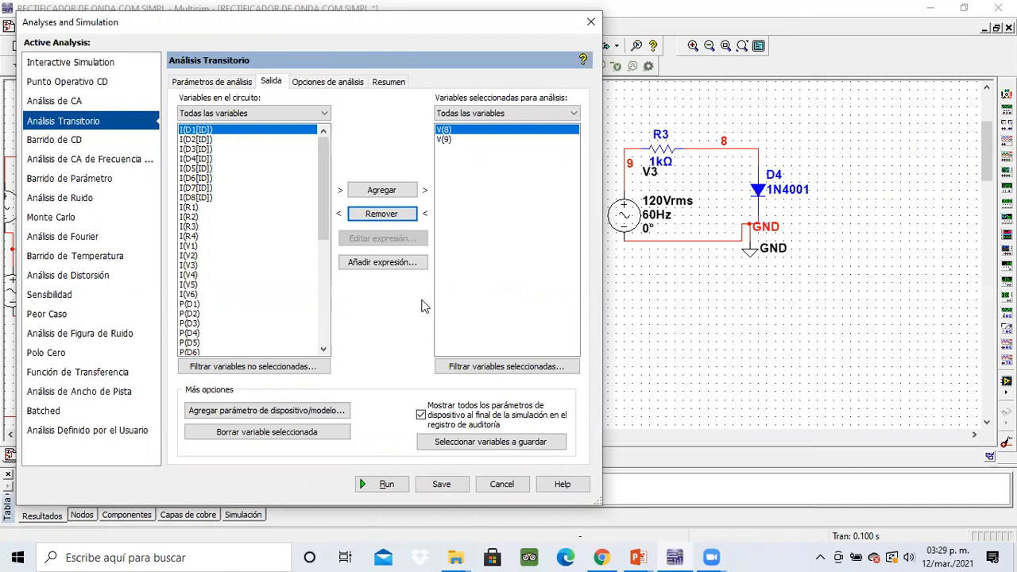
click(390, 483)
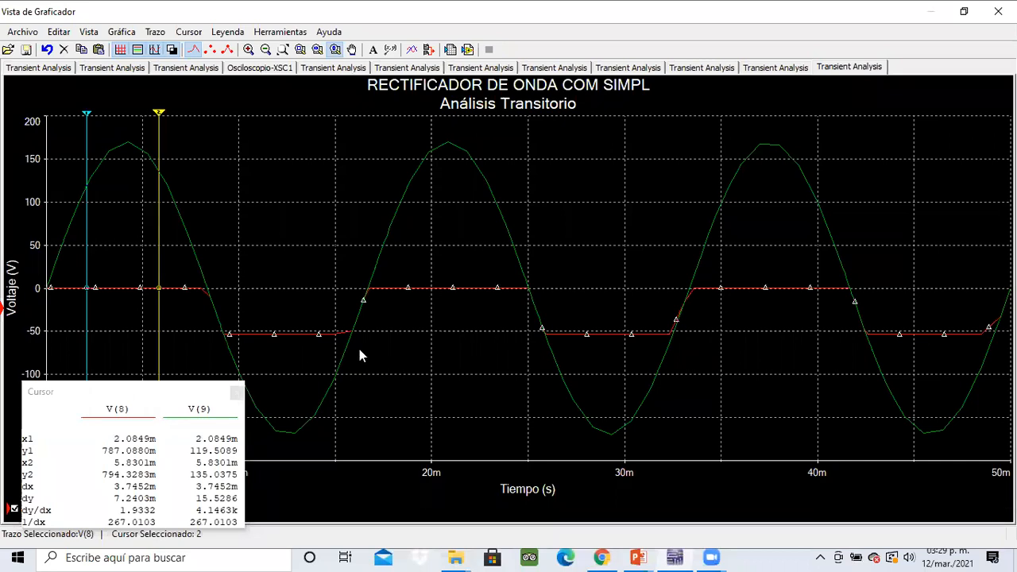
click(100, 389)
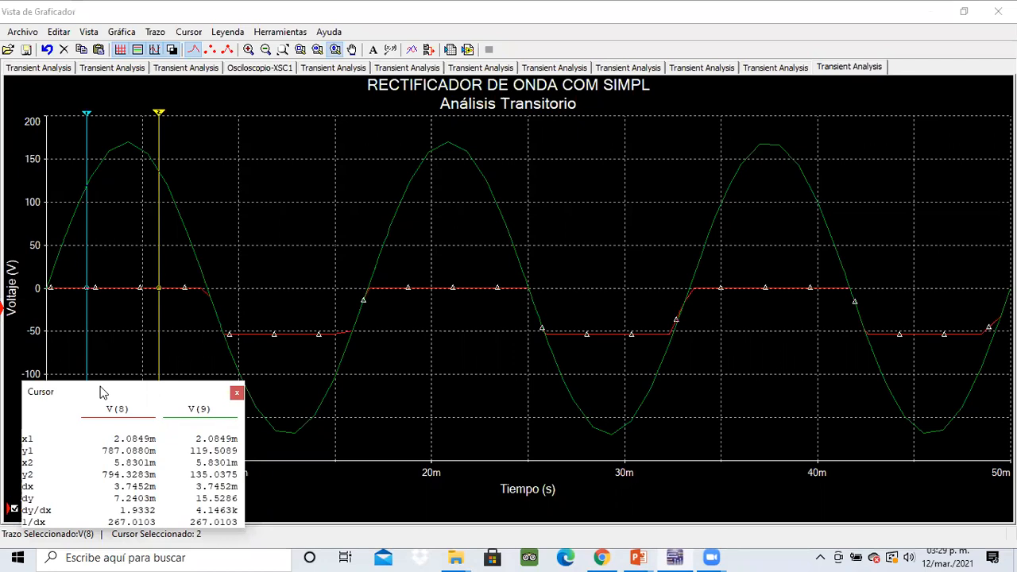
drag(100, 392, 846, 77)
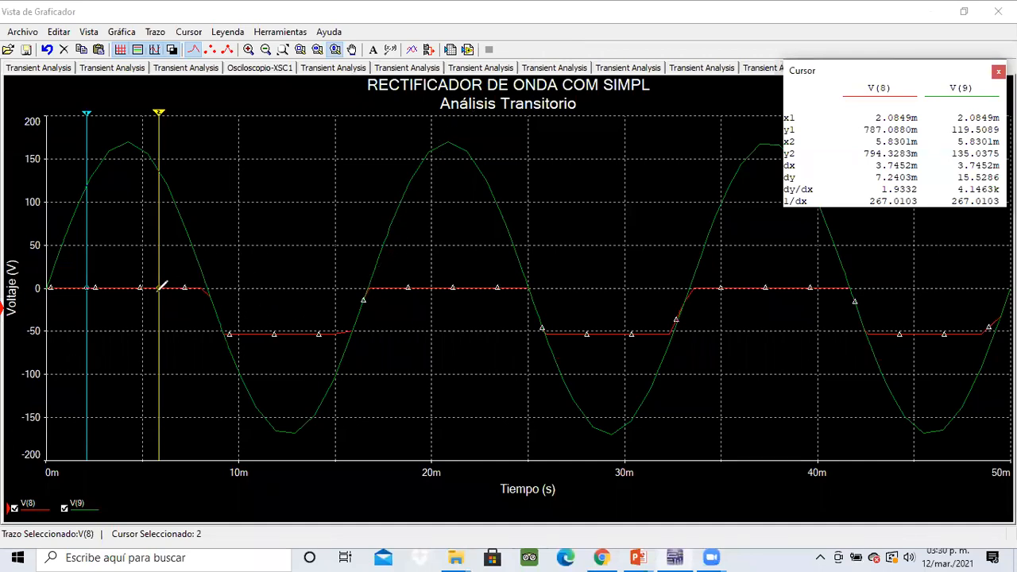
- Annotate the first positive half-cycle with a loop and "conduce" and the negative half-cycle with "No conduce", erasing the extra arrow and curve strokes
click(391, 43)
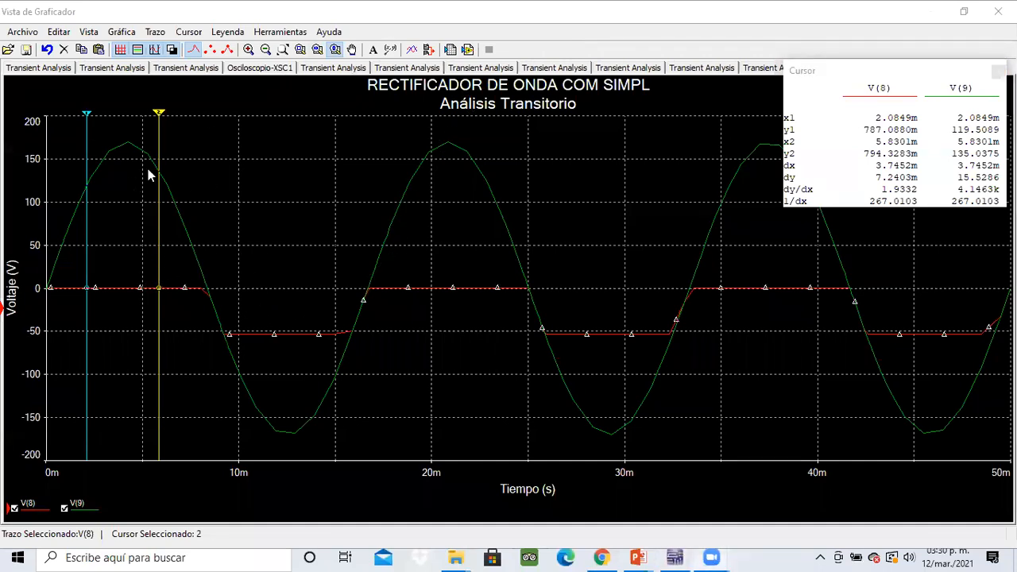
drag(103, 244, 139, 206)
drag(141, 165, 253, 127)
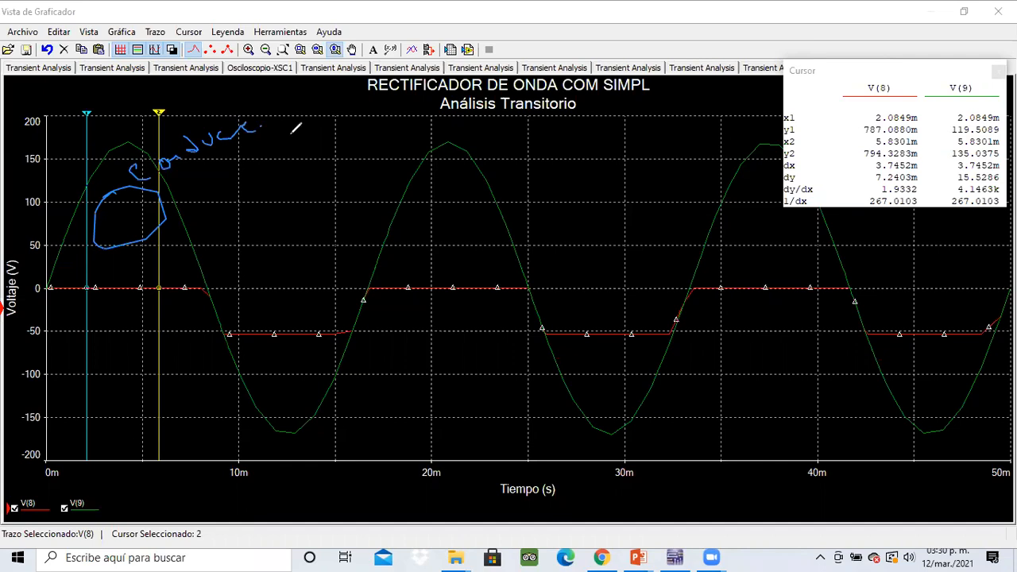
mouse_move(392, 364)
mouse_down()
mouse_move(356, 367)
mouse_move(363, 386)
mouse_move(396, 397)
mouse_move(475, 356)
mouse_move(498, 367)
mouse_move(540, 358)
mouse_up()
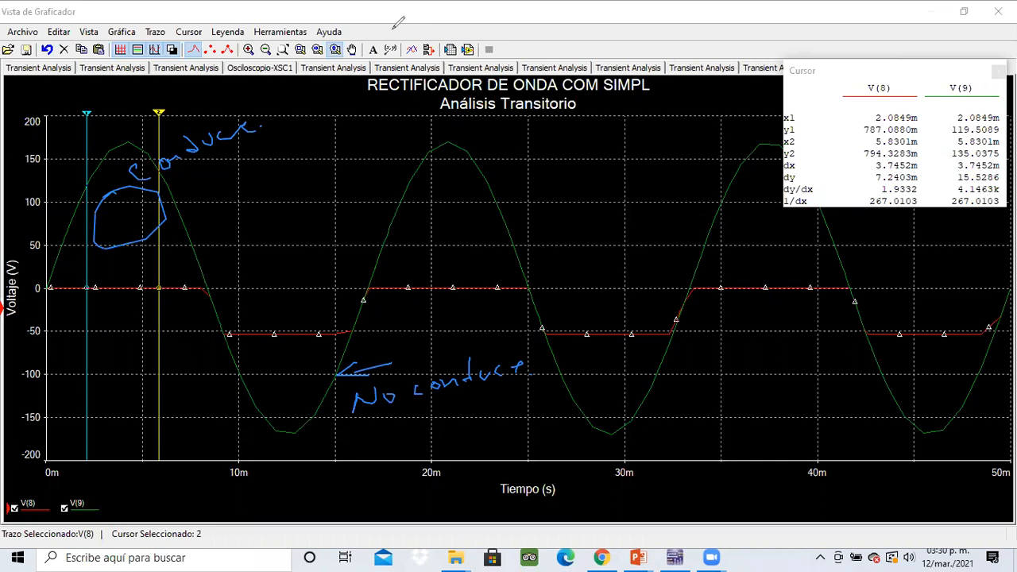
mouse_move(205, 292)
mouse_down()
mouse_move(249, 386)
mouse_move(290, 420)
mouse_move(330, 410)
mouse_move(371, 301)
mouse_move(302, 415)
mouse_move(336, 356)
mouse_up()
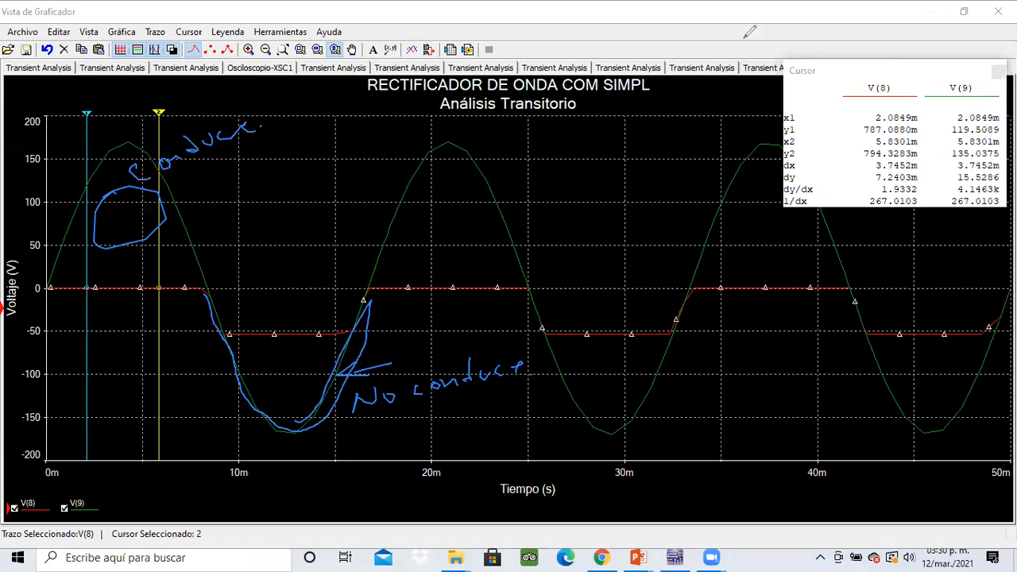
mouse_move(385, 348)
mouse_down()
mouse_move(348, 358)
mouse_move(386, 302)
mouse_up()
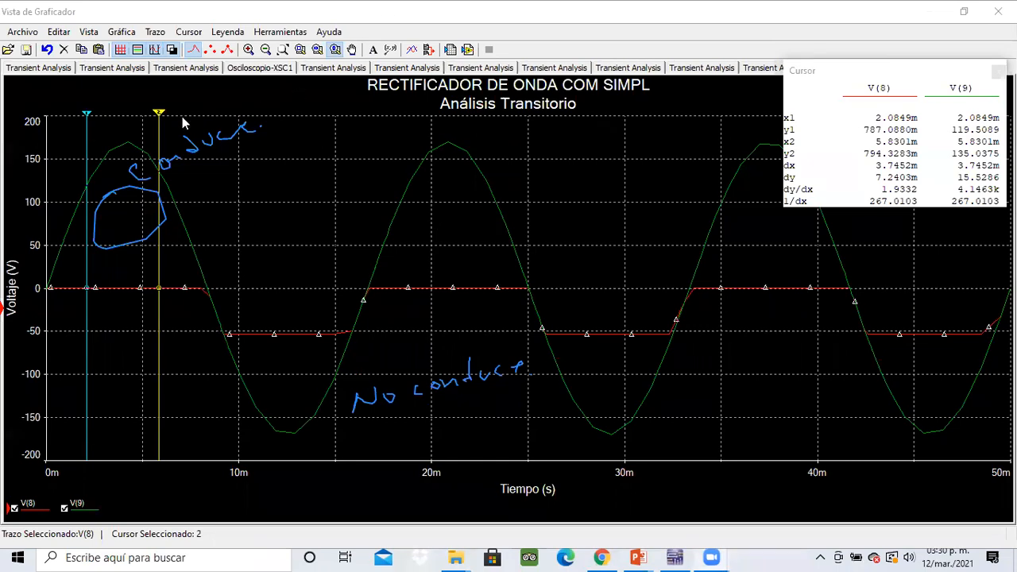
- Move cursor 2 to the first negative peak at about 12.8 ms to read V(8) and V(9), and close the graph
drag(159, 113, 324, 198)
drag(324, 197, 256, 243)
drag(317, 239, 293, 242)
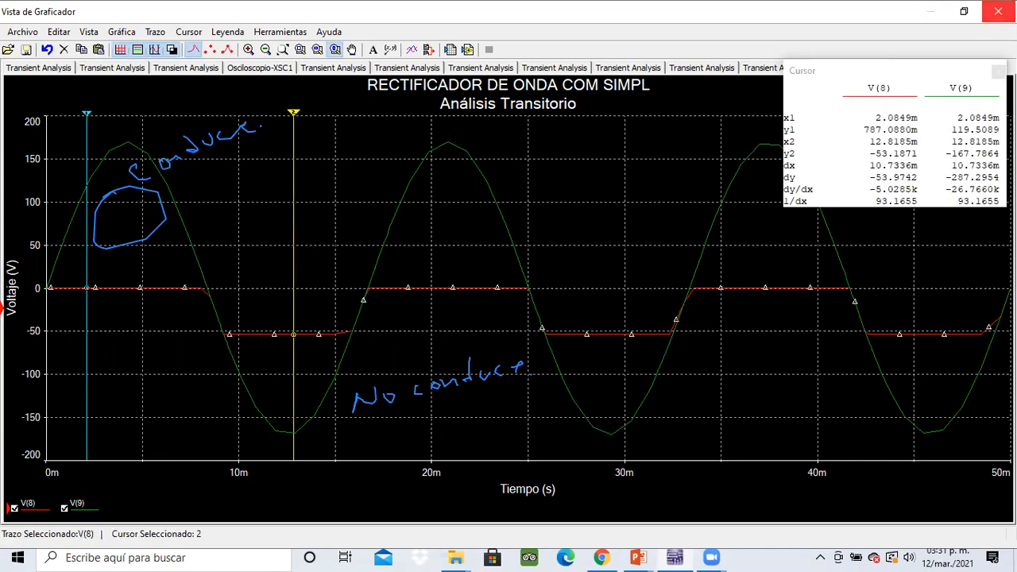
click(997, 12)
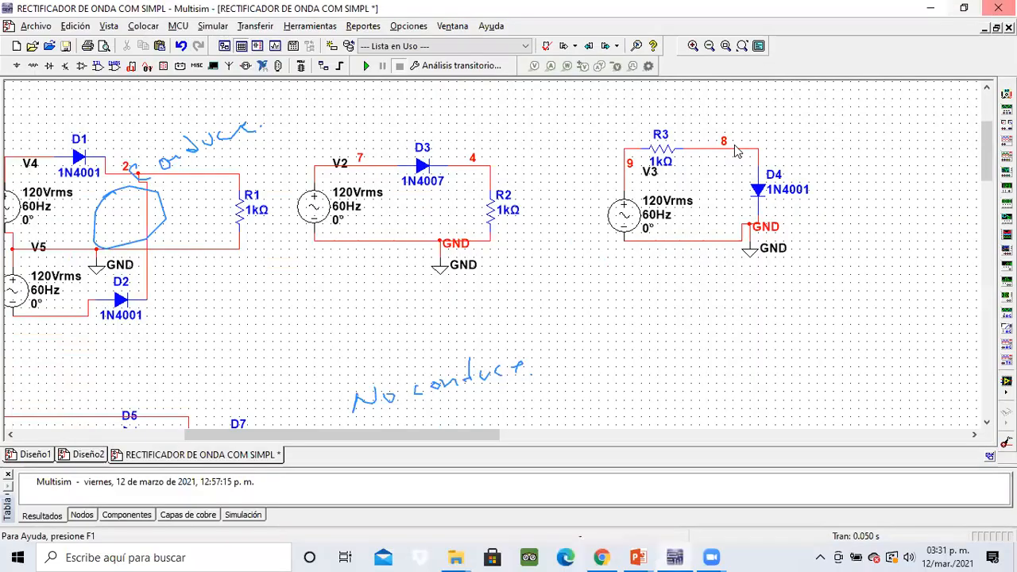
- Replace diode D4 with a 1N4007 and rerun the transient analysis
right_click(760, 194)
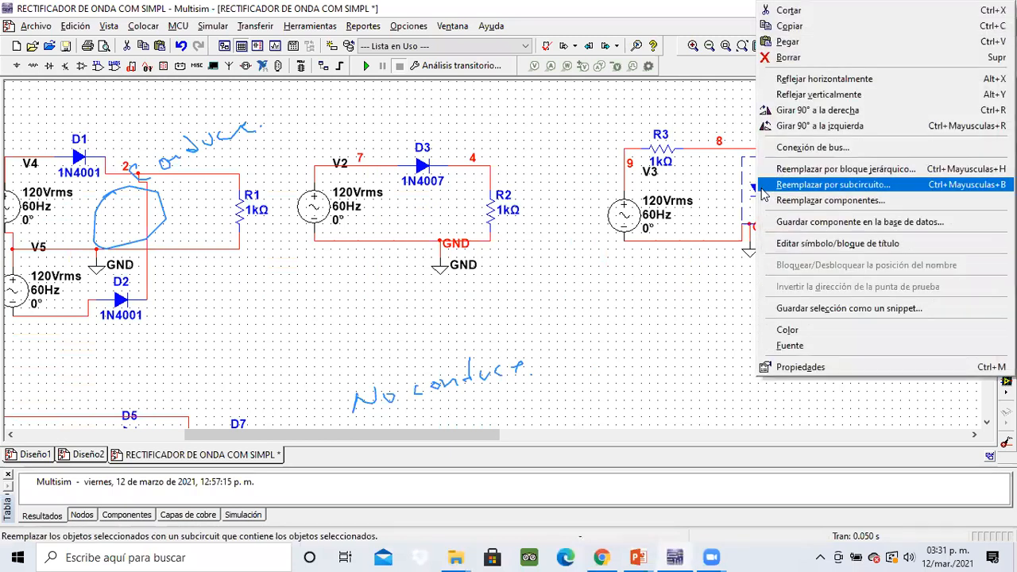
click(802, 200)
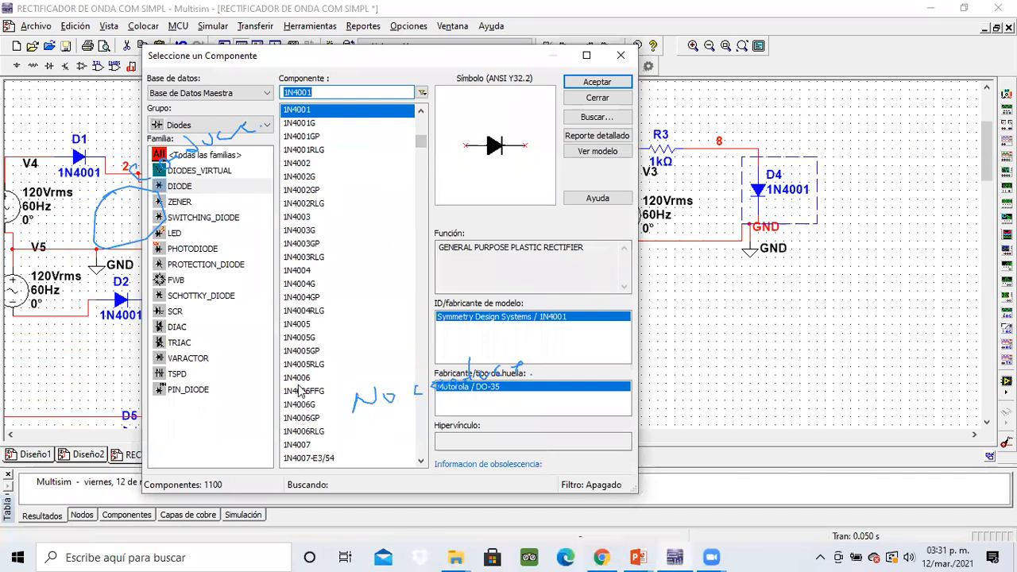
double_click(302, 445)
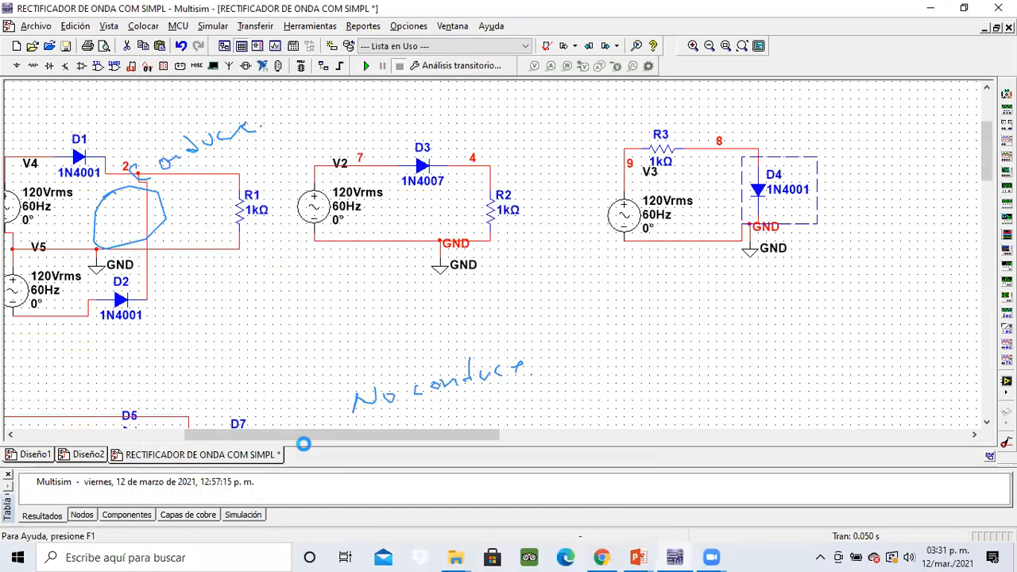
click(368, 64)
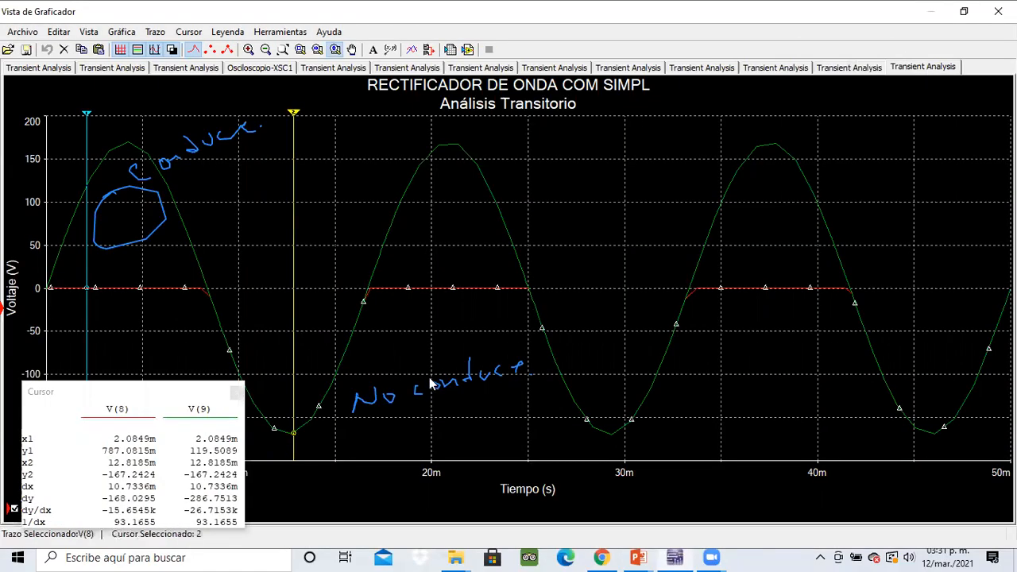
- Place the cursor readout clear of the legend and toggle the V(9) trace off and on to examine V(8)
click(105, 395)
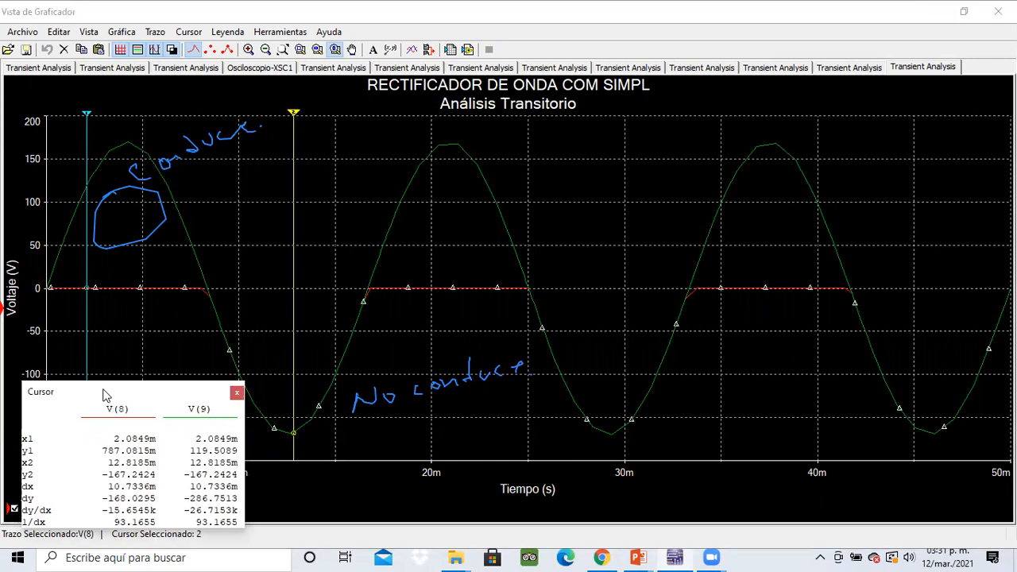
drag(106, 395, 845, 63)
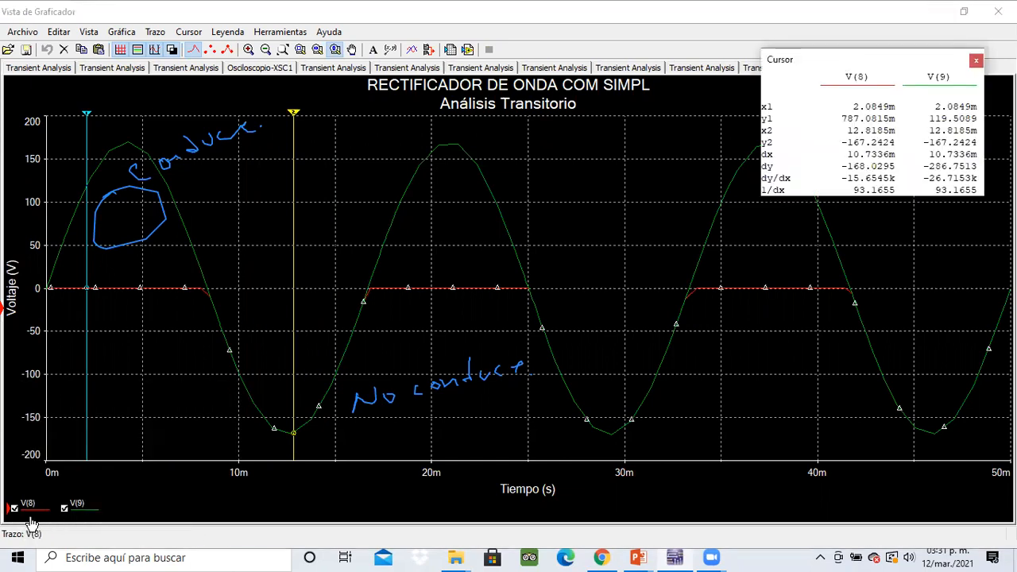
click(64, 508)
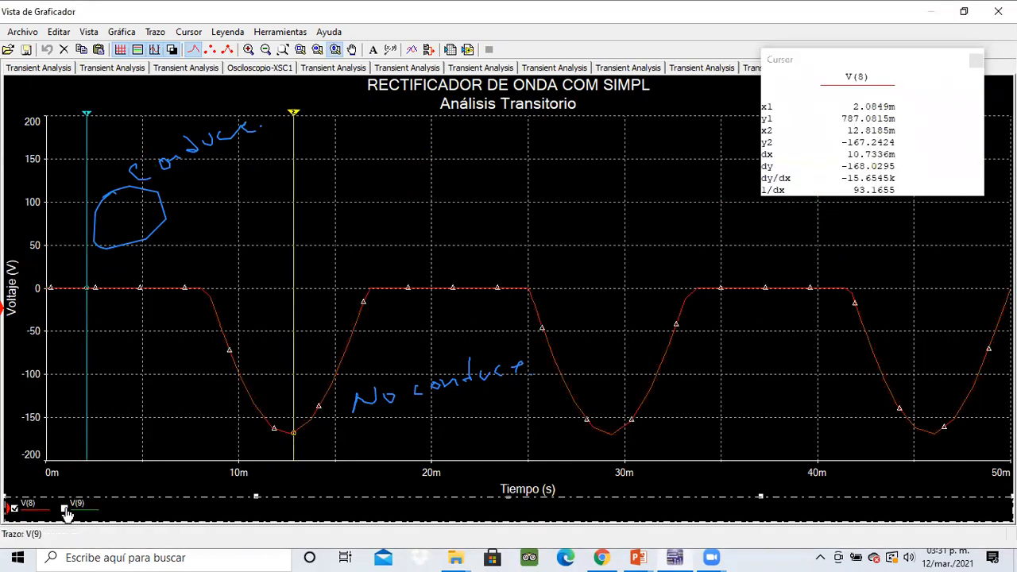
click(65, 509)
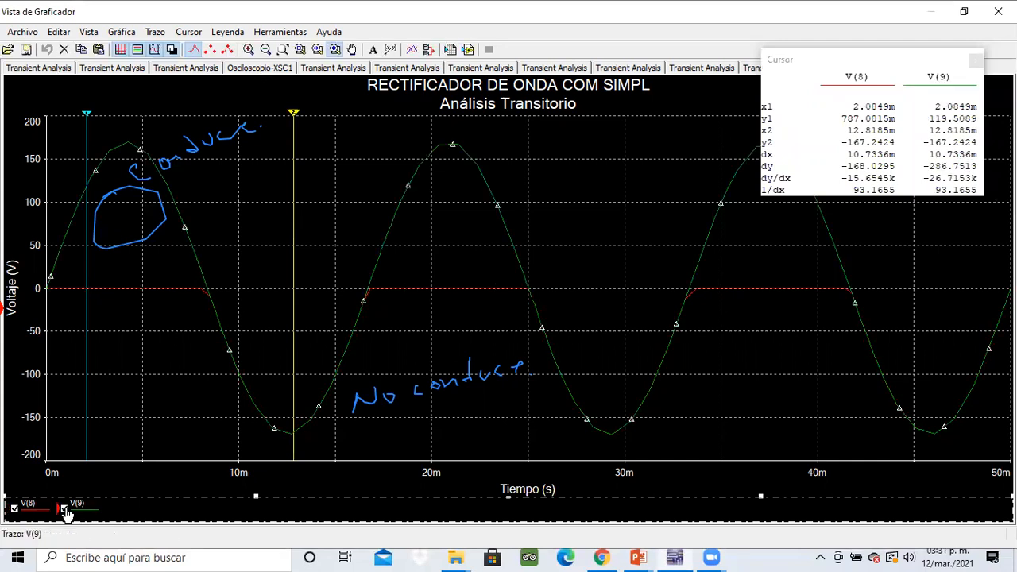
click(65, 509)
click(66, 509)
- Read the voltages with cursor 2 at about 3.4 ms and 12.8 ms, marking the y1 reading of V(8) with an arrow
drag(295, 116, 112, 135)
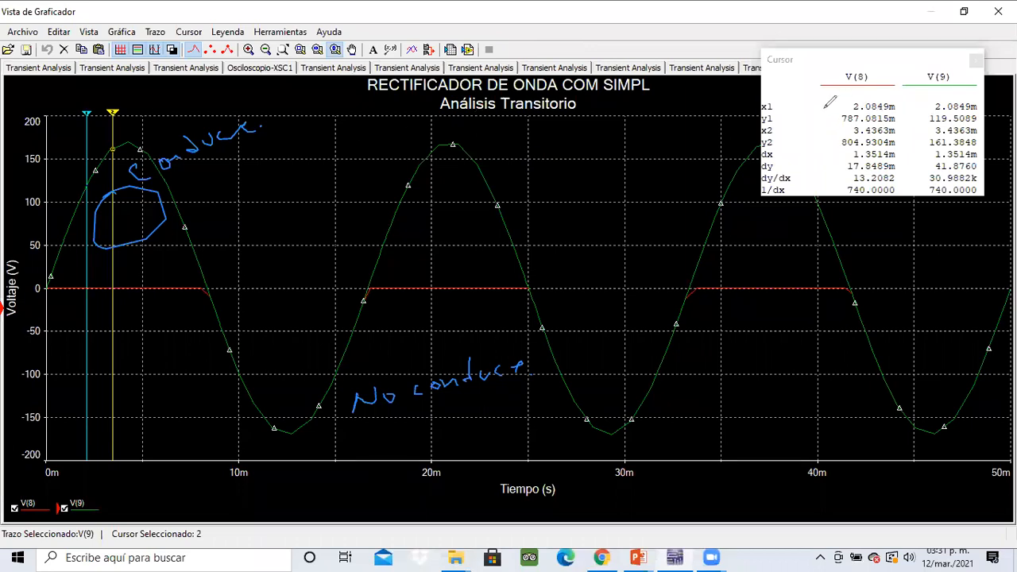
drag(827, 117, 835, 115)
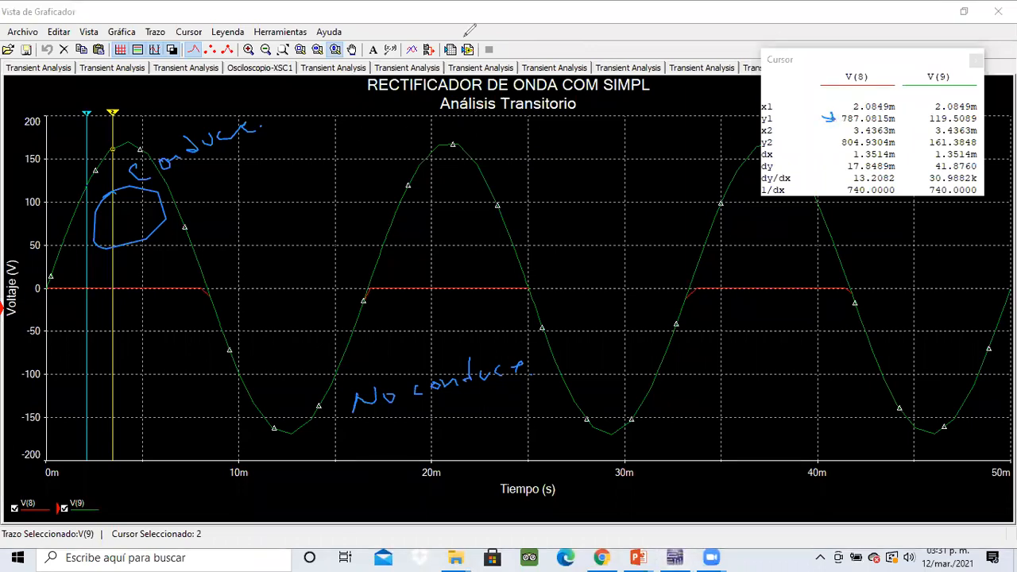
drag(113, 118, 293, 208)
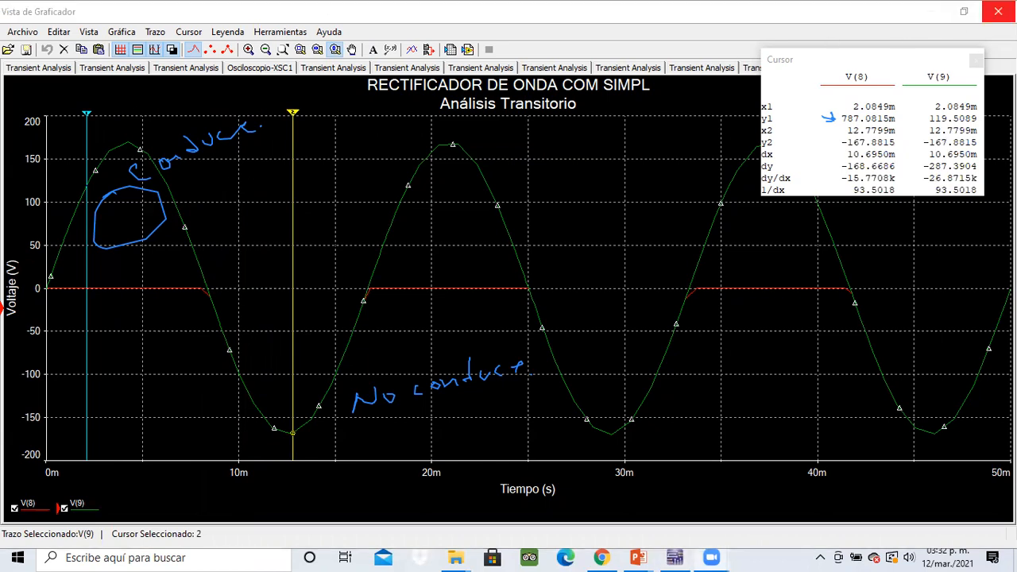
click(998, 11)
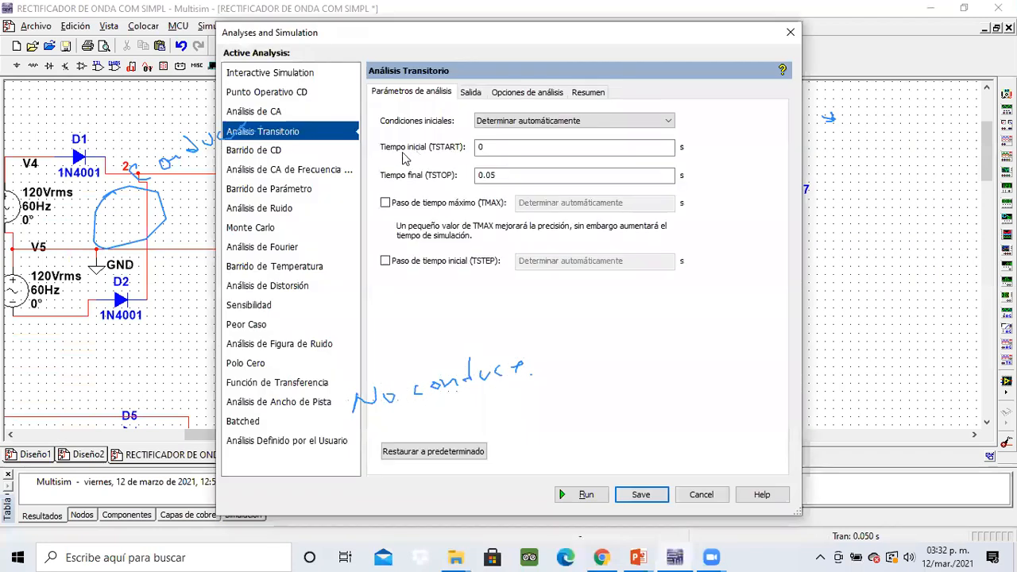
- Rerun the transient analysis with the diode current I(D4[ID]) added to the outputs and place the cursor readout clear of the legend
click(470, 94)
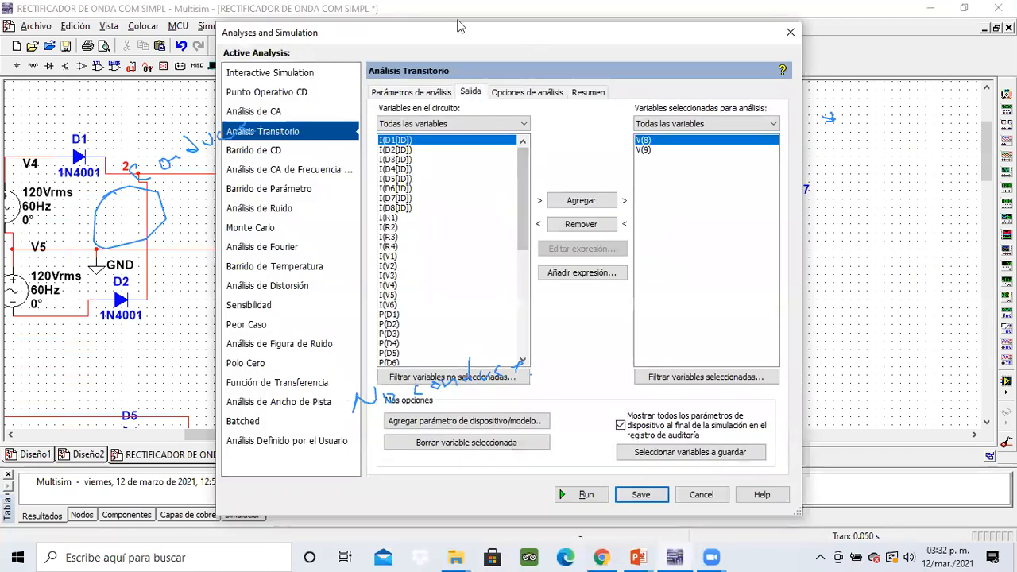
drag(458, 27, 390, 11)
click(342, 152)
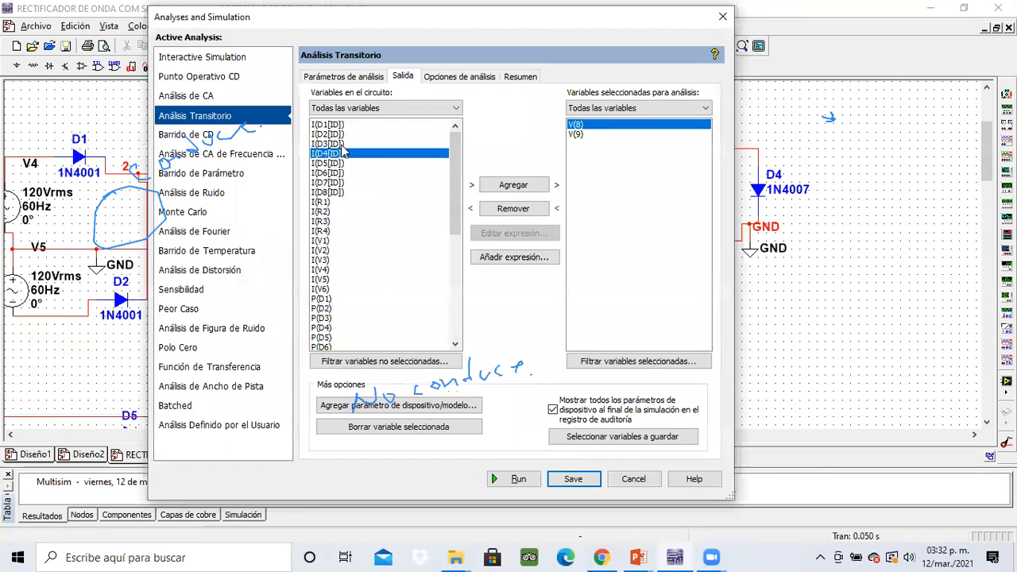
click(516, 185)
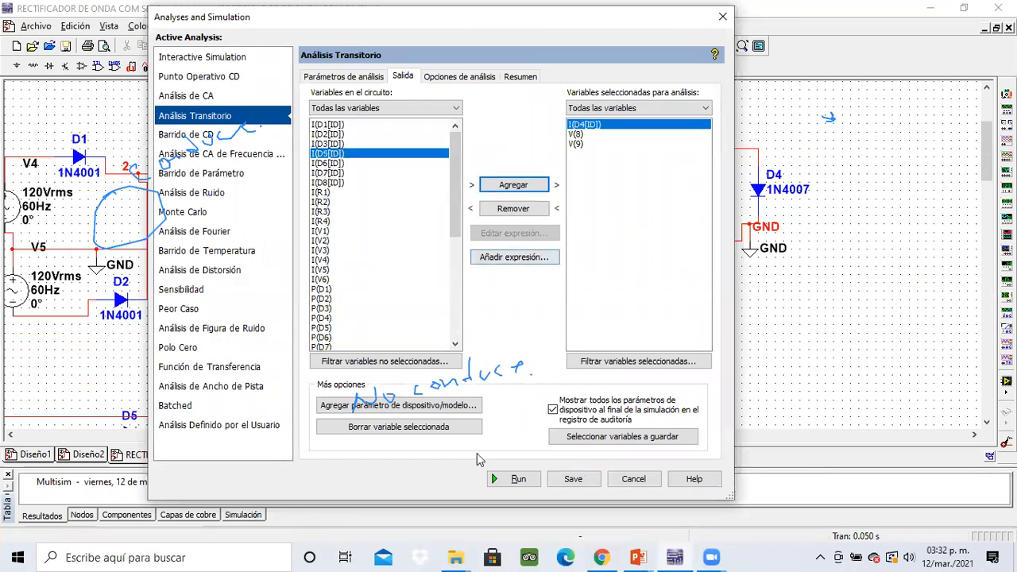
click(517, 479)
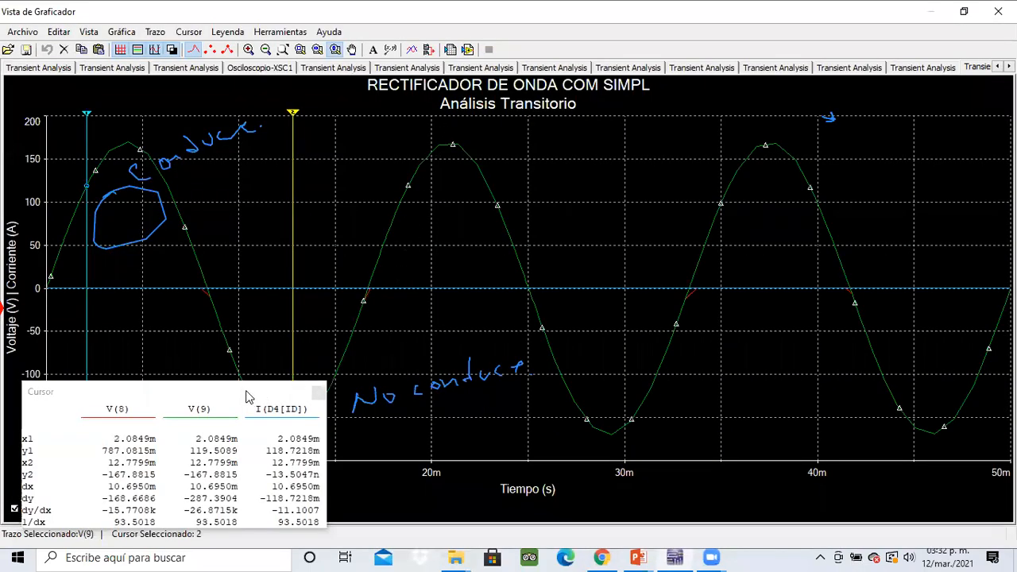
click(248, 397)
drag(248, 397, 866, 9)
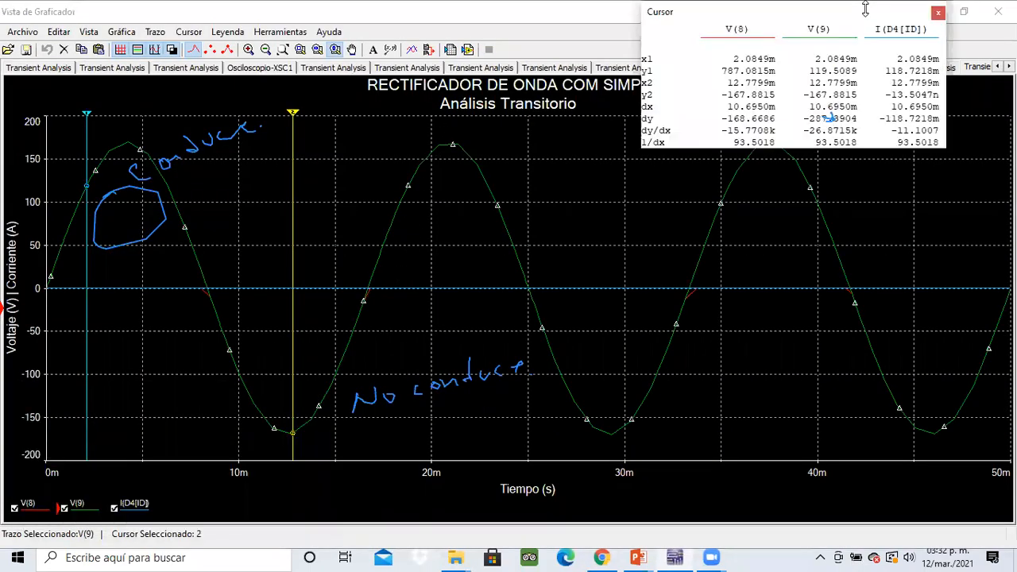
- Assign the I(D4[ID]) trace to the right vertical axis in the graph properties and apply the change
right_click(334, 242)
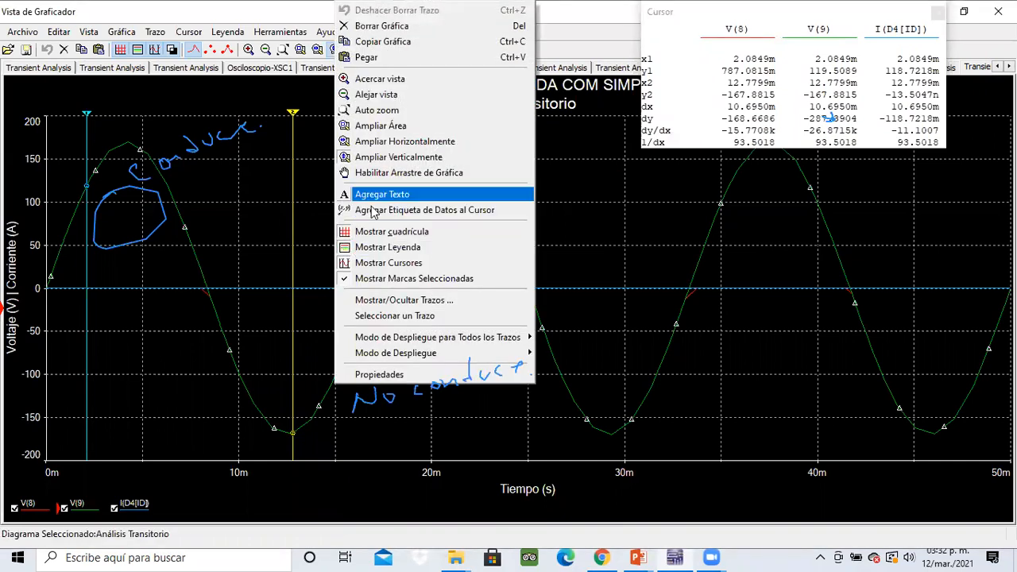
click(368, 374)
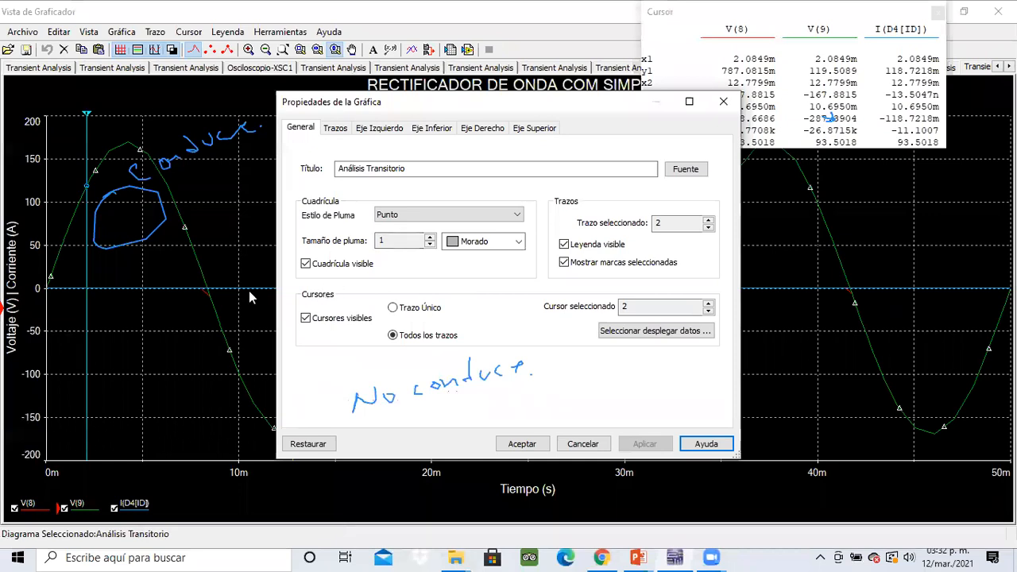
click(336, 128)
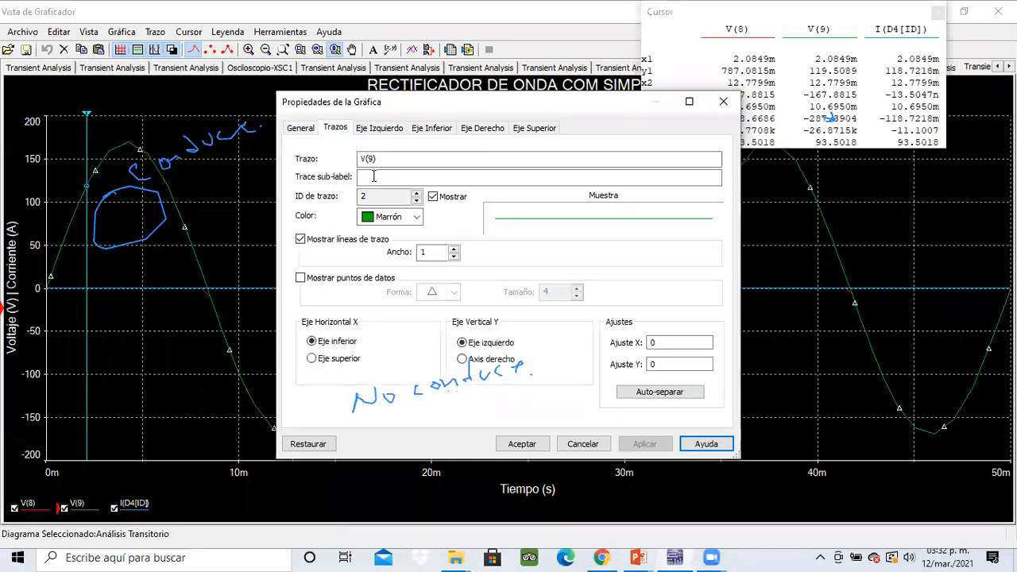
click(417, 193)
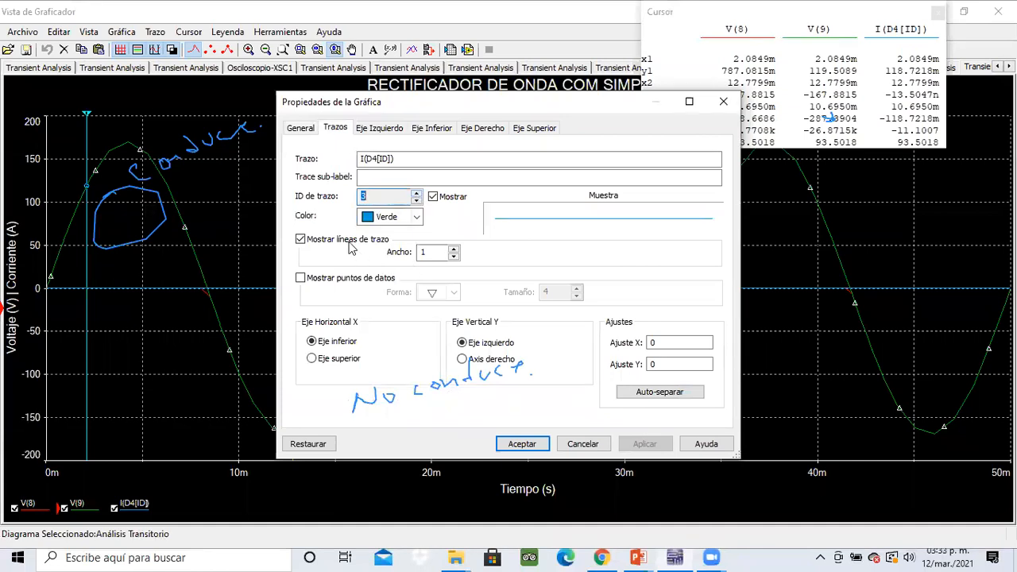
click(499, 359)
click(643, 444)
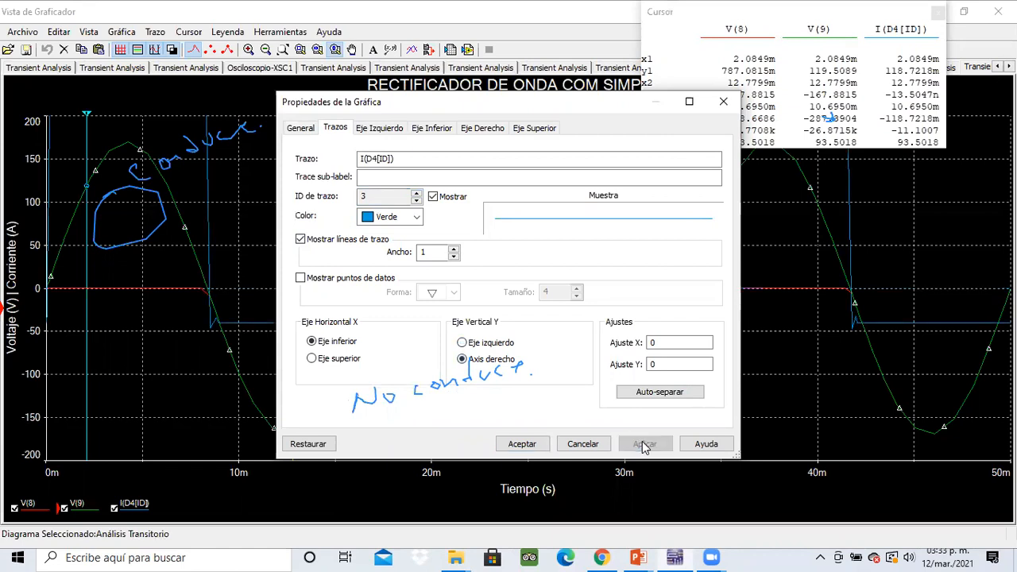
- Shorten the left axis label to "Voltaje (V)" in the graph properties and apply the change
click(382, 128)
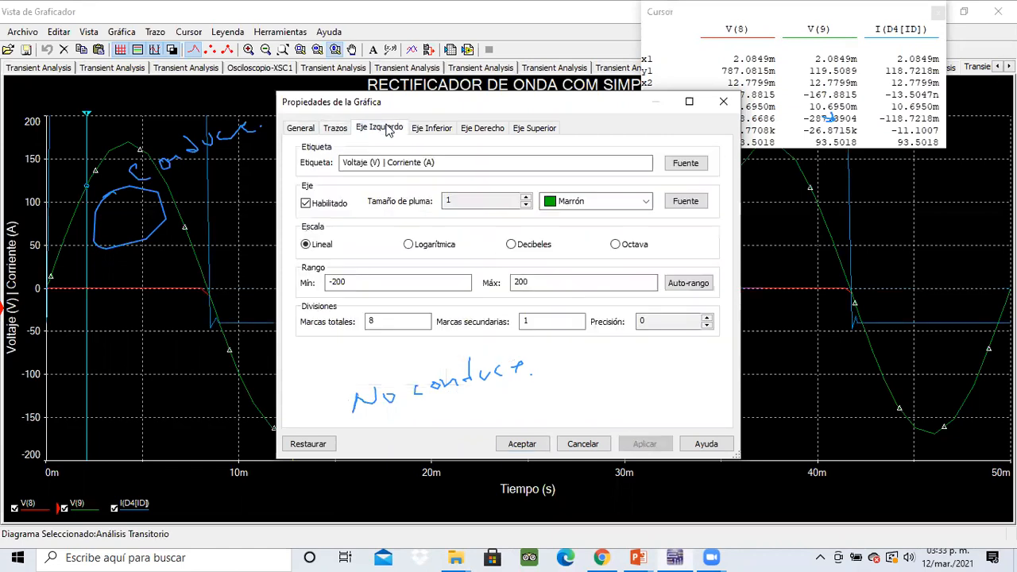
click(461, 162)
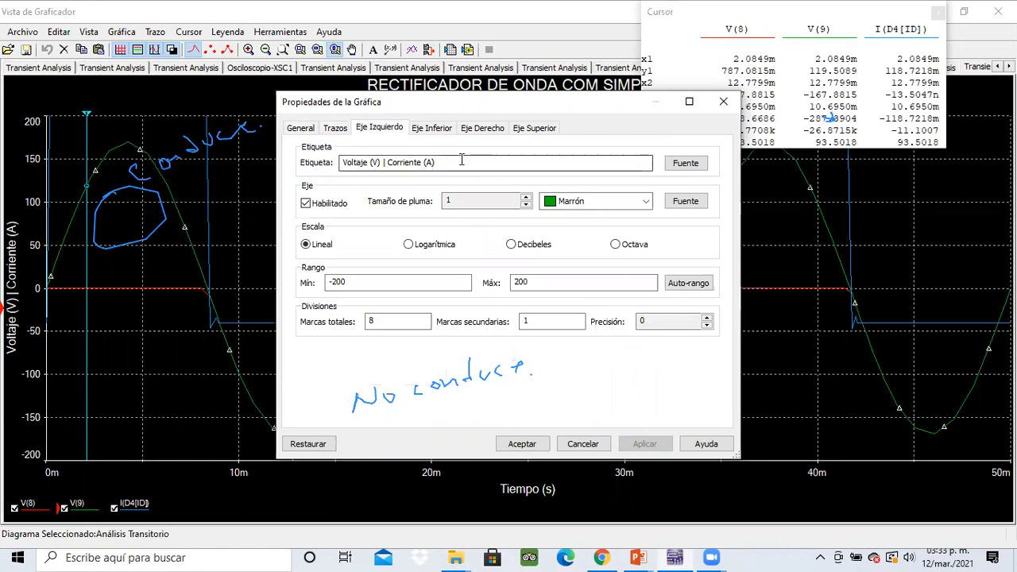
key(BackSpace)
key(BackSpace)
key(BackSpace)
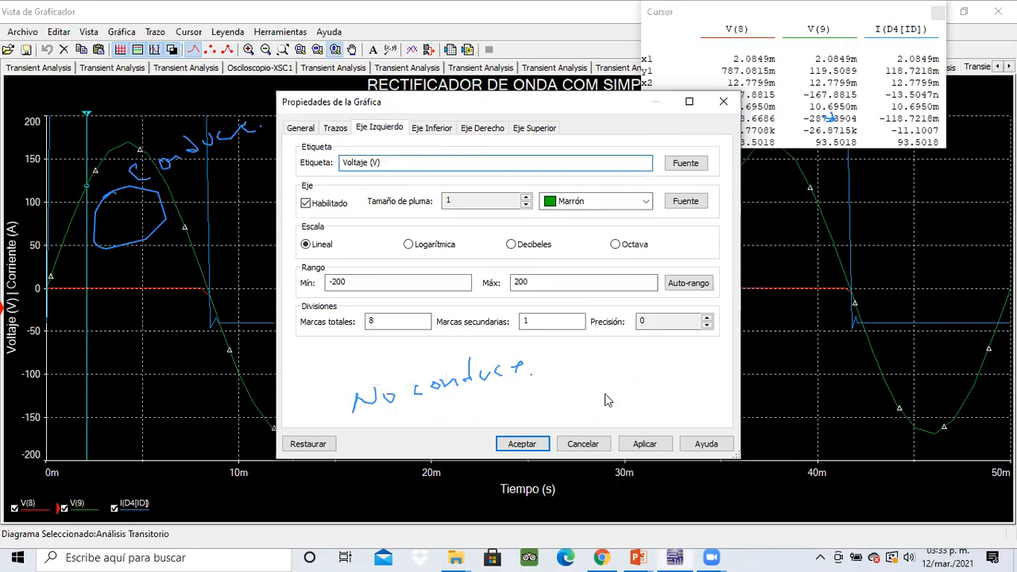
click(656, 449)
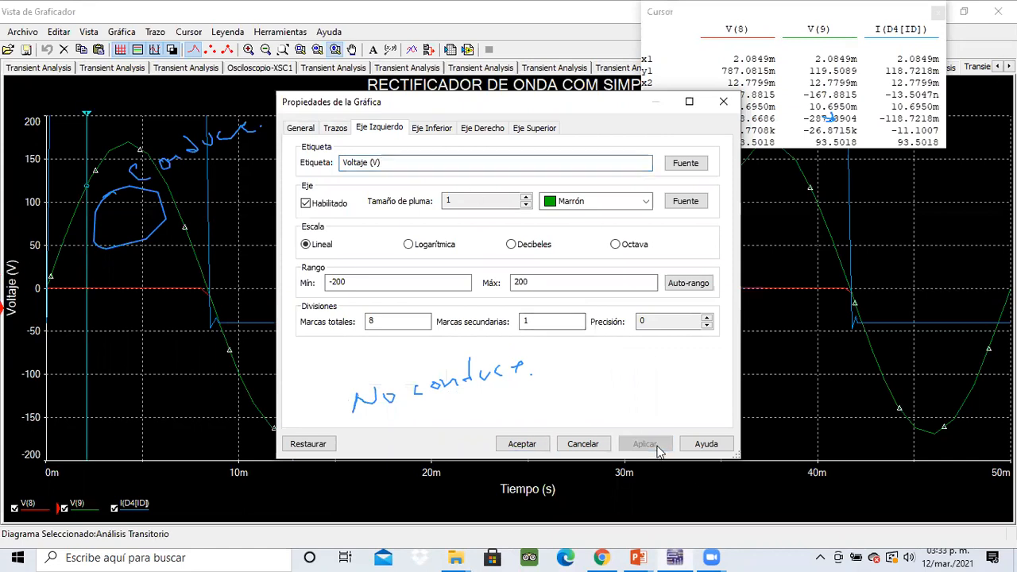
- Enable the right axis, auto-range its scale, apply the change and accept the graph properties
click(435, 130)
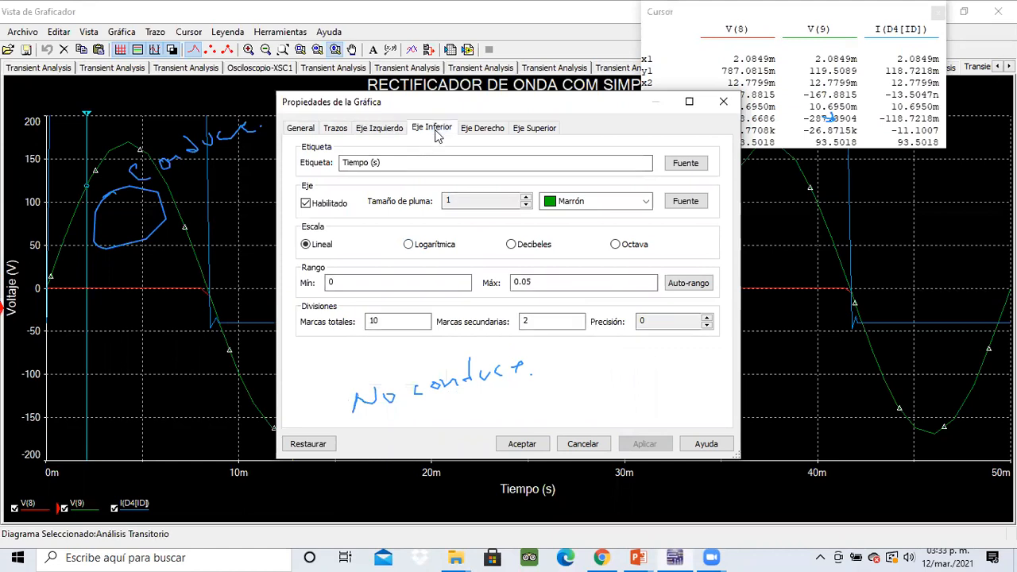
click(482, 130)
click(305, 203)
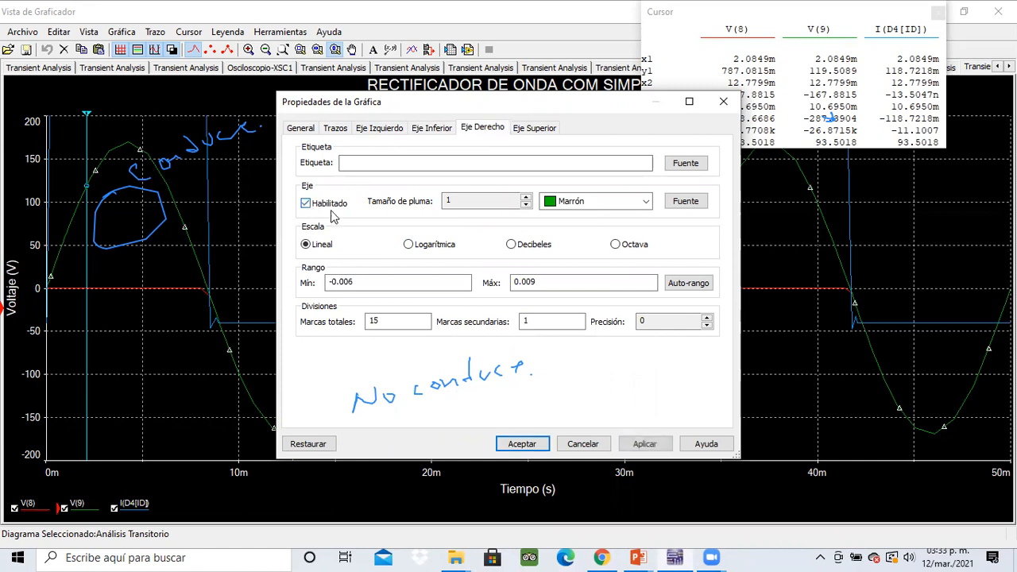
click(691, 288)
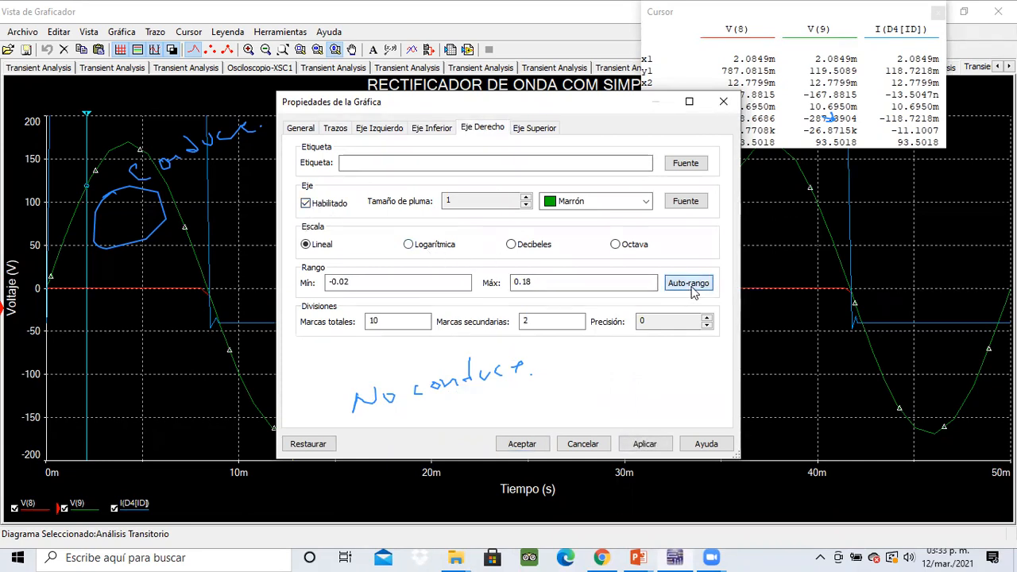
click(648, 447)
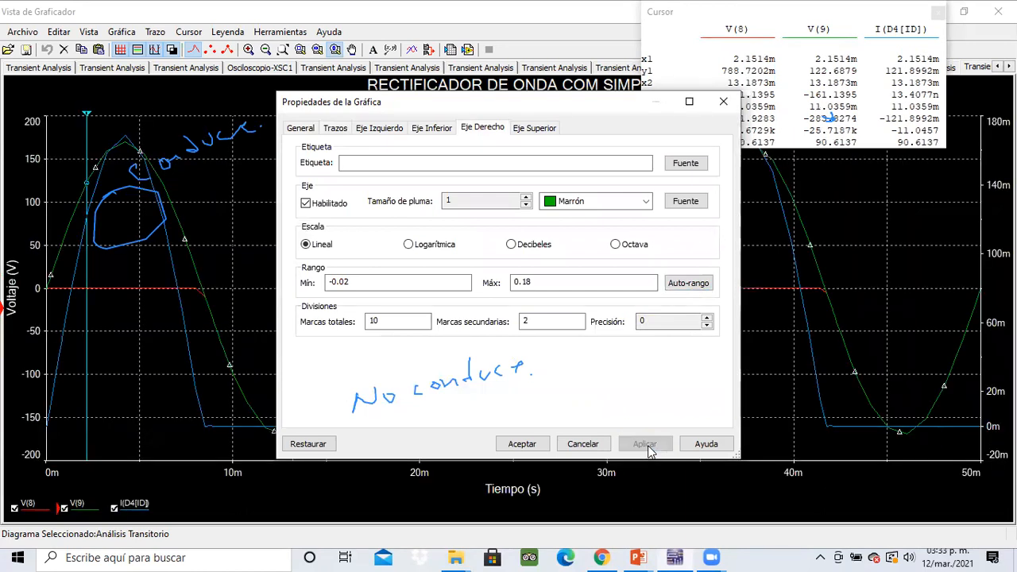
click(521, 446)
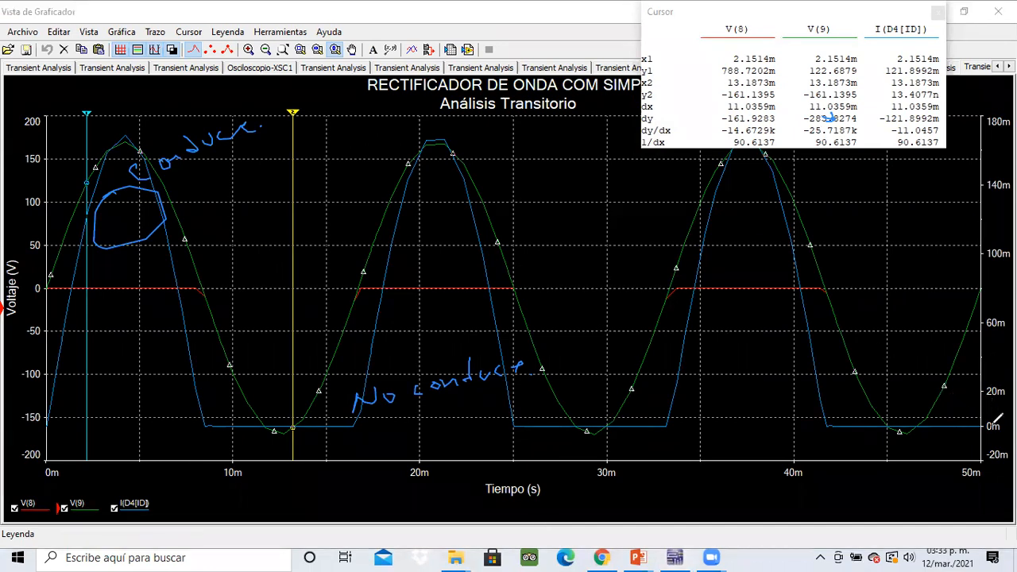
- Circle the 0m mark on the right axis in ink and draw an arrow along the zero-current level
mouse_move(971, 414)
mouse_down()
mouse_move(989, 415)
mouse_move(961, 433)
mouse_up()
drag(735, 435, 793, 432)
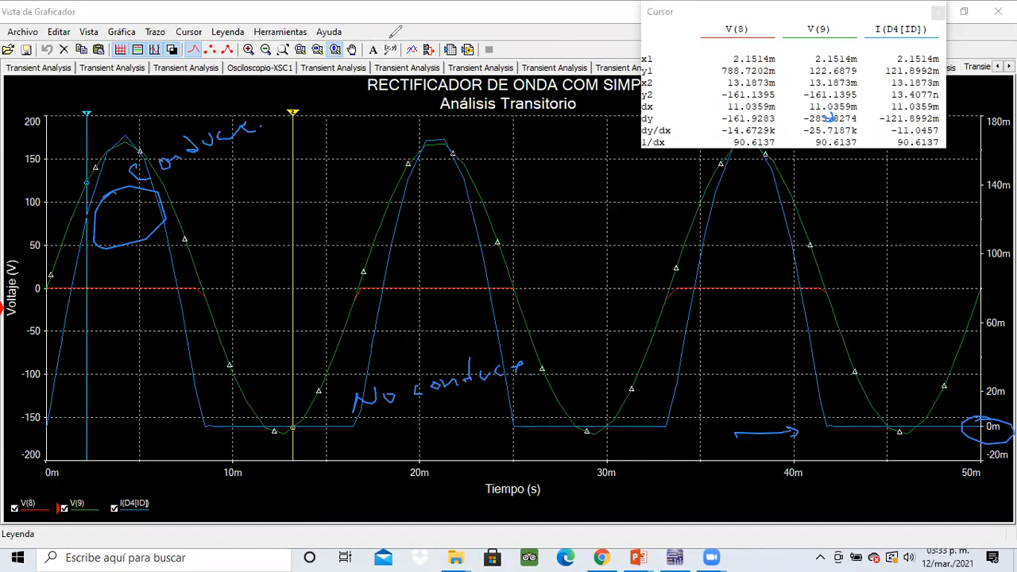
- Place cursor 1 at about 16.4 ms, clear the ink marks and step cursor 2 to about 16.69 ms to examine the diode's turn-on
drag(88, 117, 355, 132)
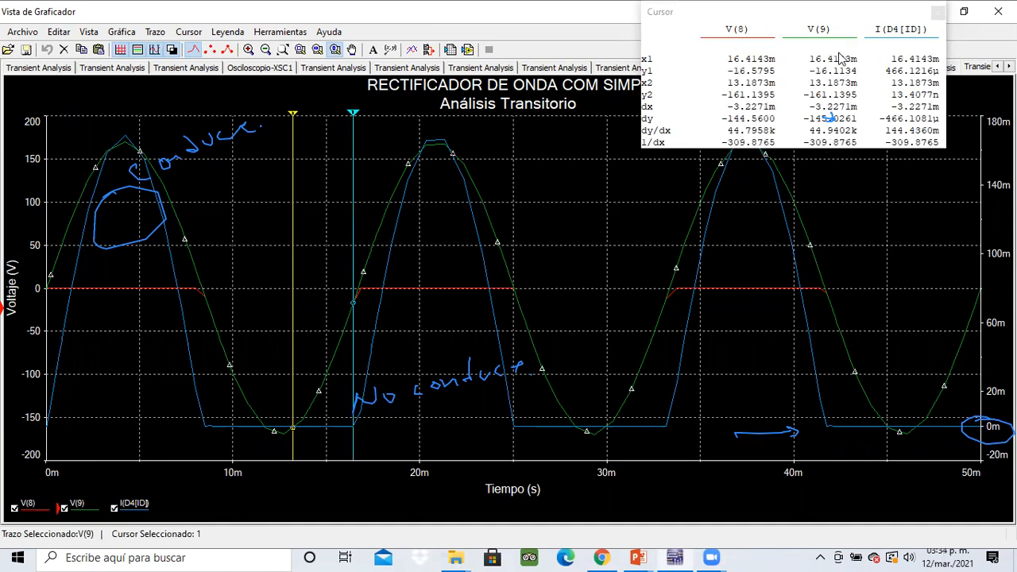
click(849, 53)
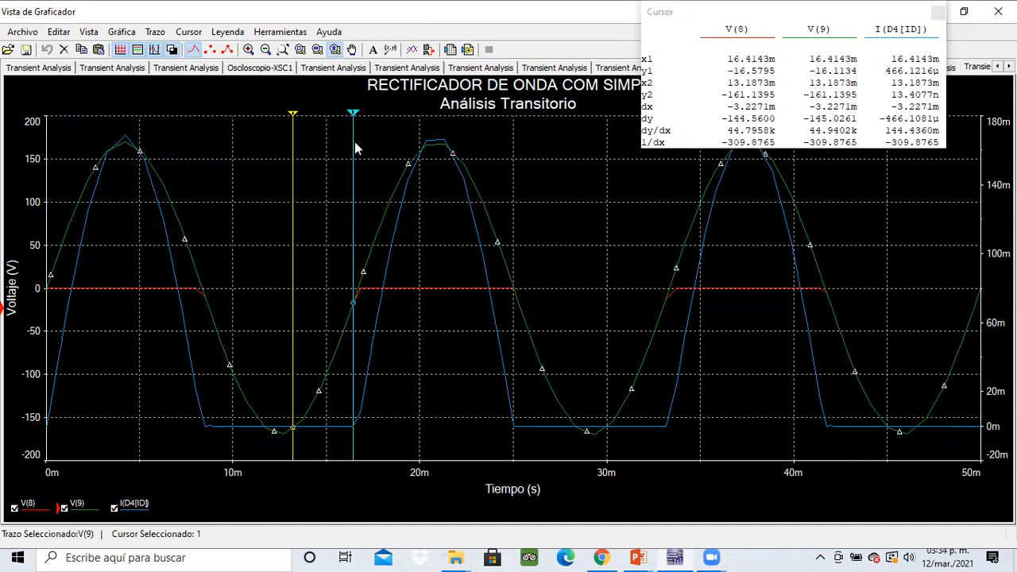
click(290, 120)
drag(293, 121, 352, 142)
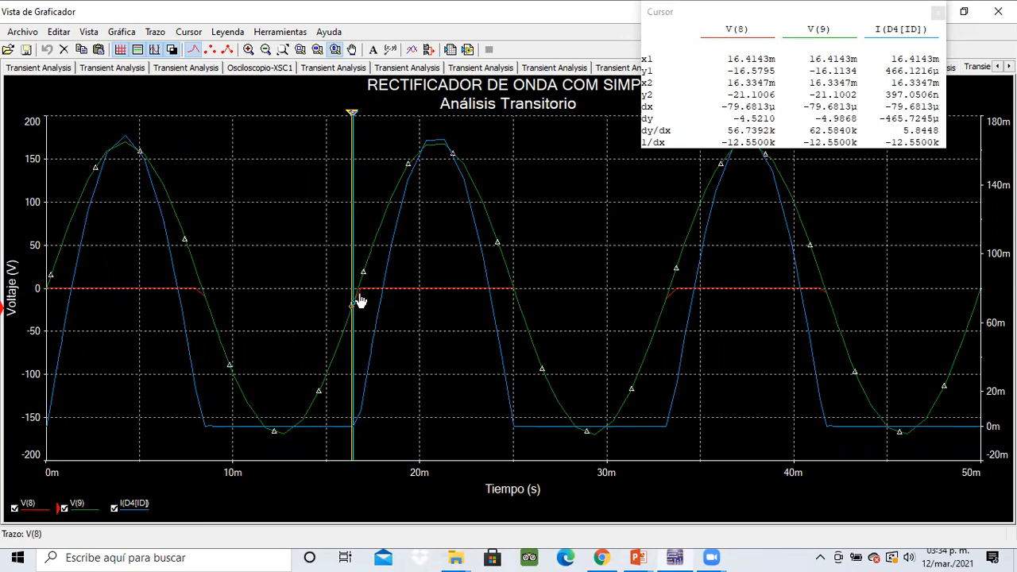
click(358, 300)
click(352, 118)
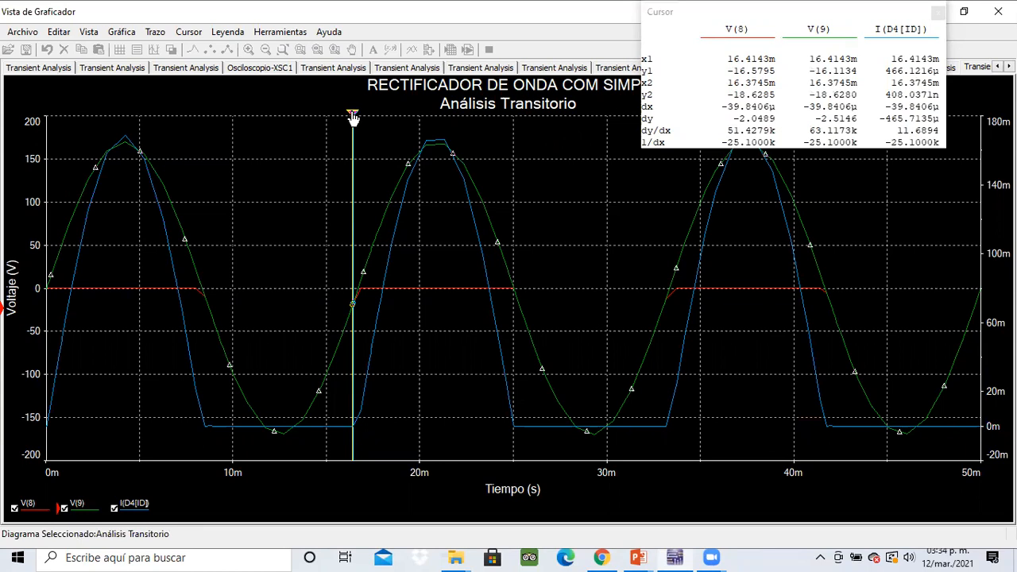
drag(353, 117, 356, 118)
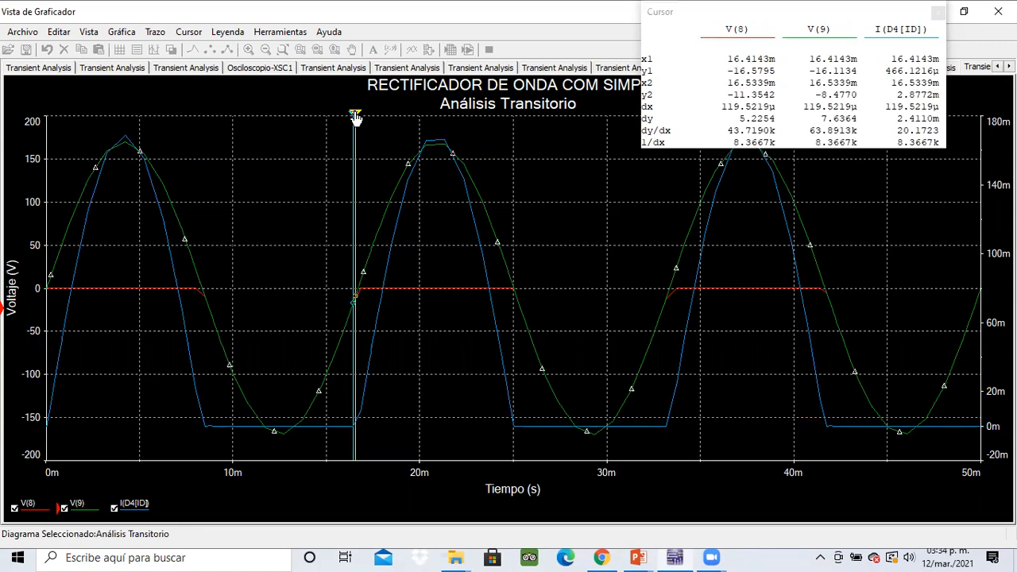
drag(355, 117, 359, 117)
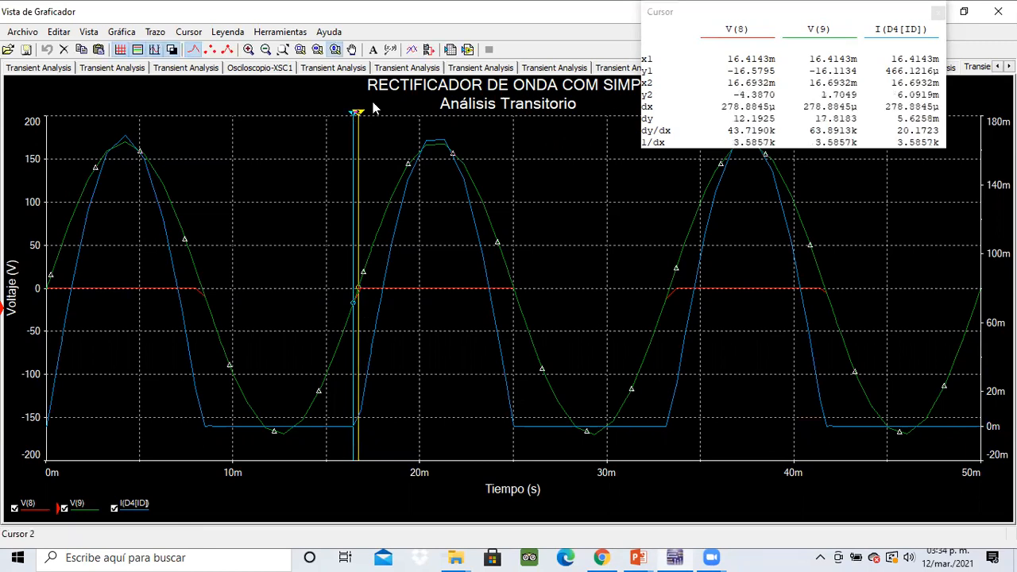
- Move the cursor readout lower and advance cursor 2 in small steps to about 16.89 ms, reading V(8), V(9) and the diode current
click(818, 28)
drag(819, 17, 755, 82)
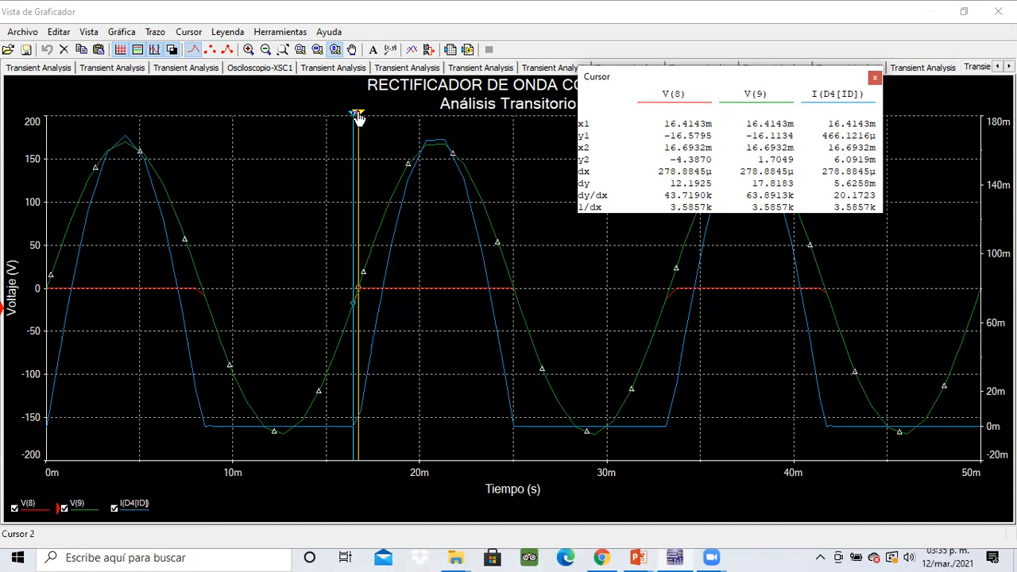
drag(359, 117, 362, 118)
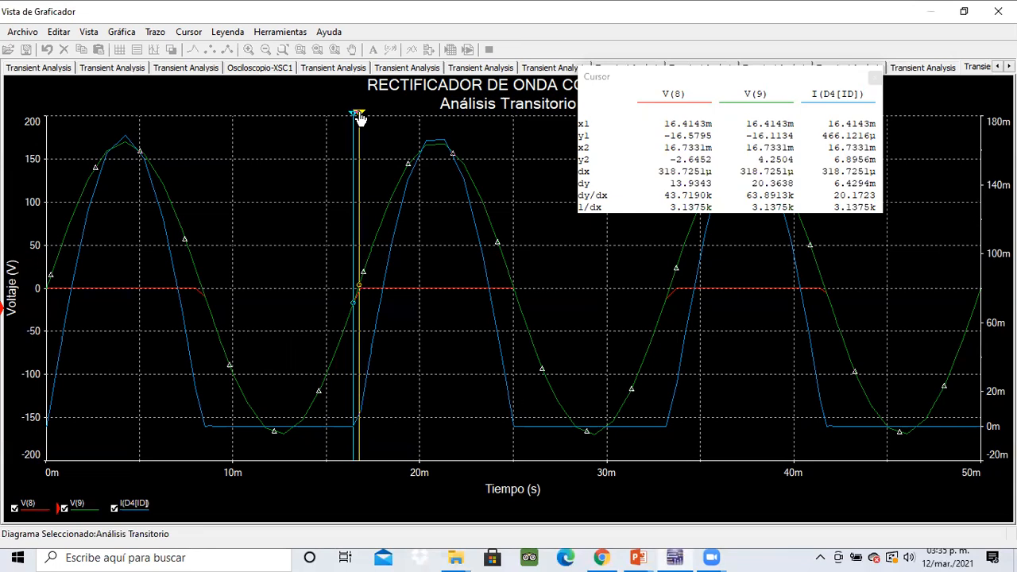
drag(358, 117, 360, 117)
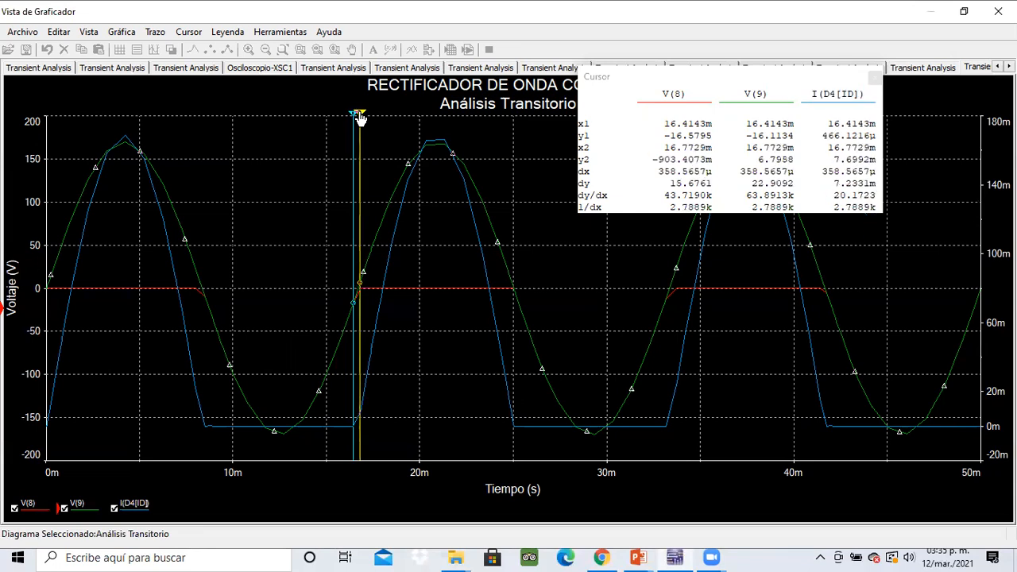
drag(360, 117, 361, 118)
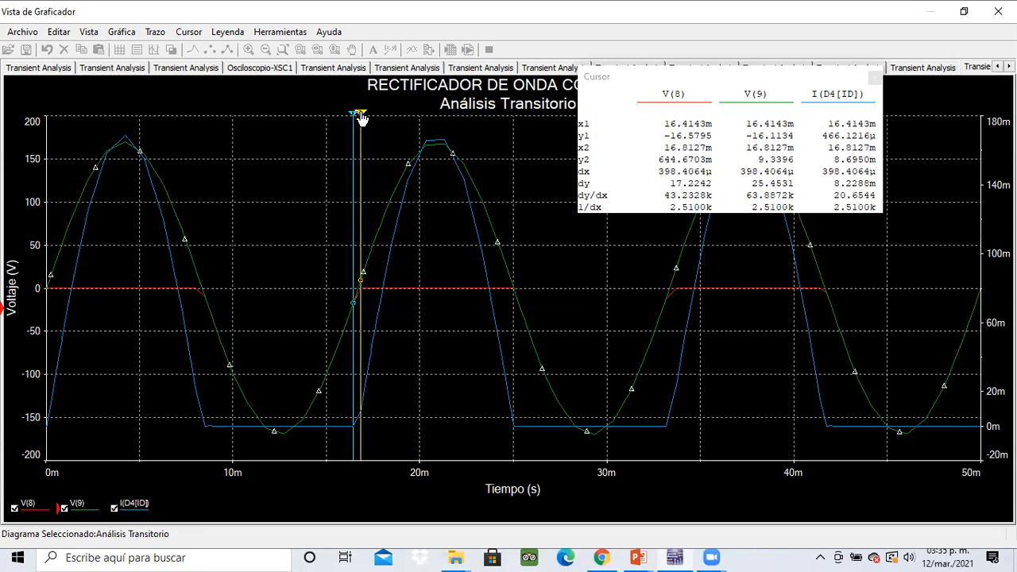
drag(362, 118, 363, 118)
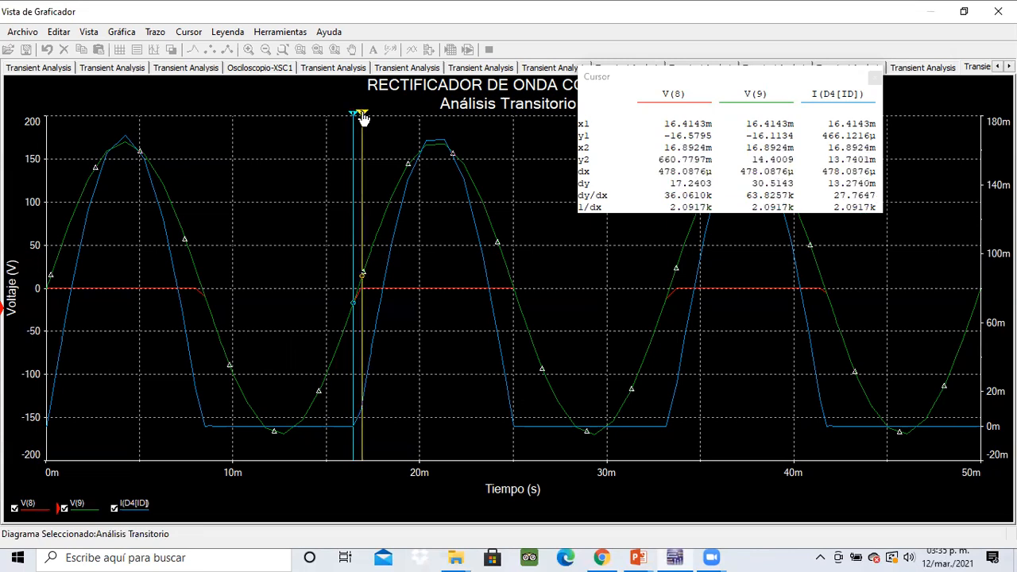
click(363, 118)
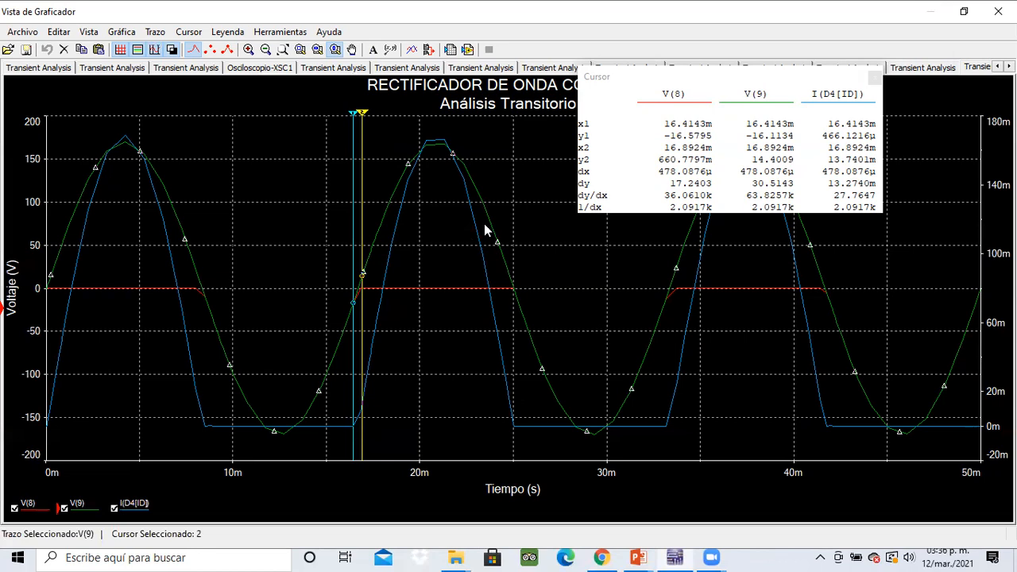
- Move cursor 2 to about 33.6 ms and cursor 1 to about 16.57 ms to compare the start of conduction
drag(362, 114, 675, 163)
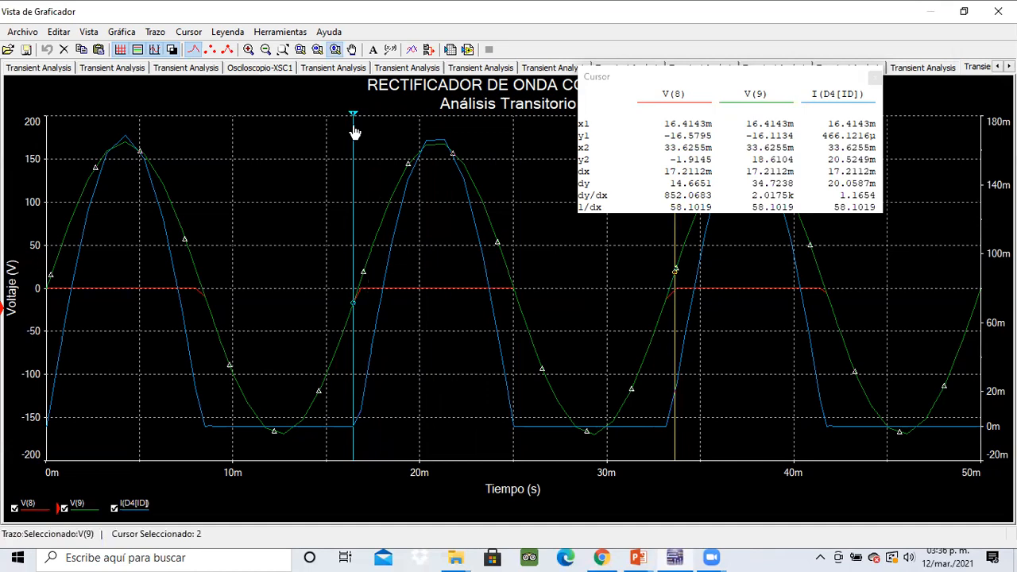
click(833, 141)
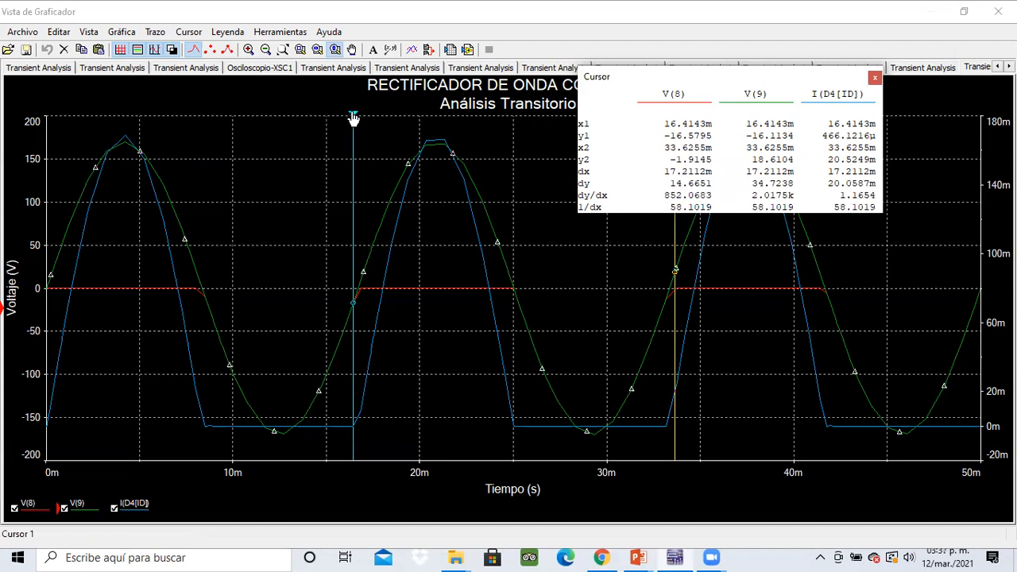
drag(354, 115, 357, 120)
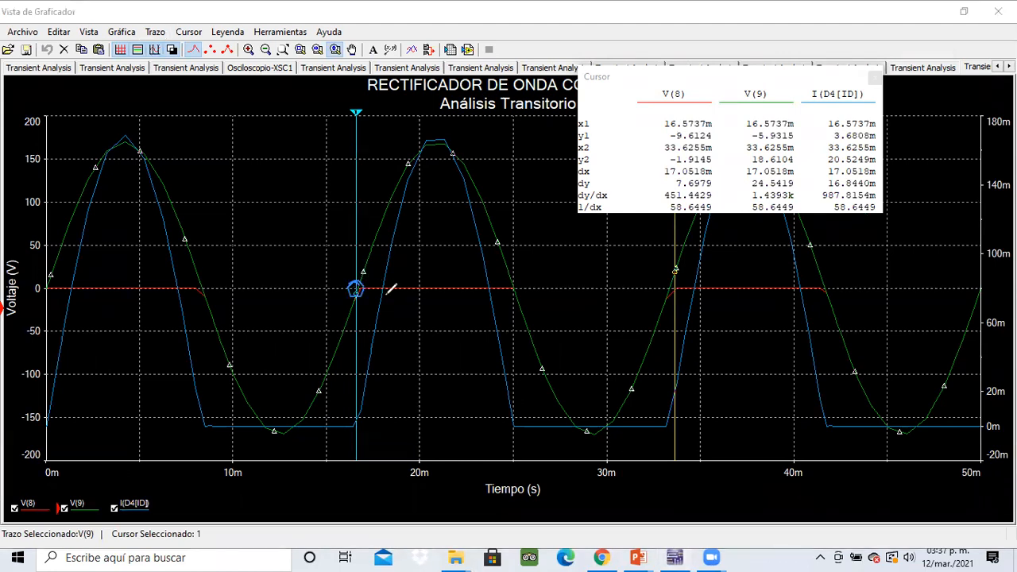
- Mark the turn-on points of the voltage and current traces in ink and move cursor 1 to about 28.1 ms
drag(340, 415, 372, 417)
mouse_move(290, 261)
mouse_down()
mouse_move(327, 268)
mouse_move(316, 279)
mouse_move(325, 261)
mouse_up()
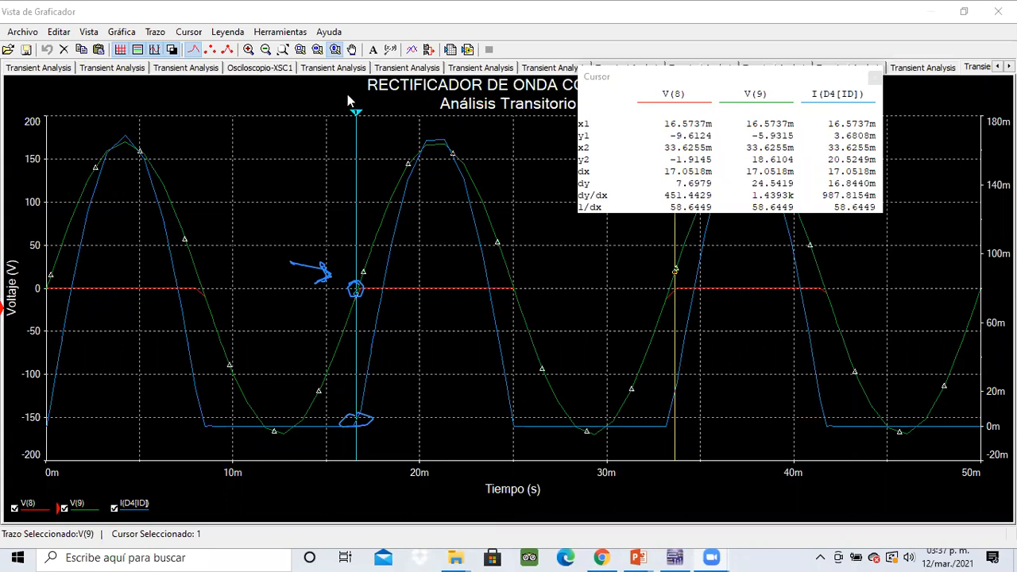
drag(355, 116, 572, 127)
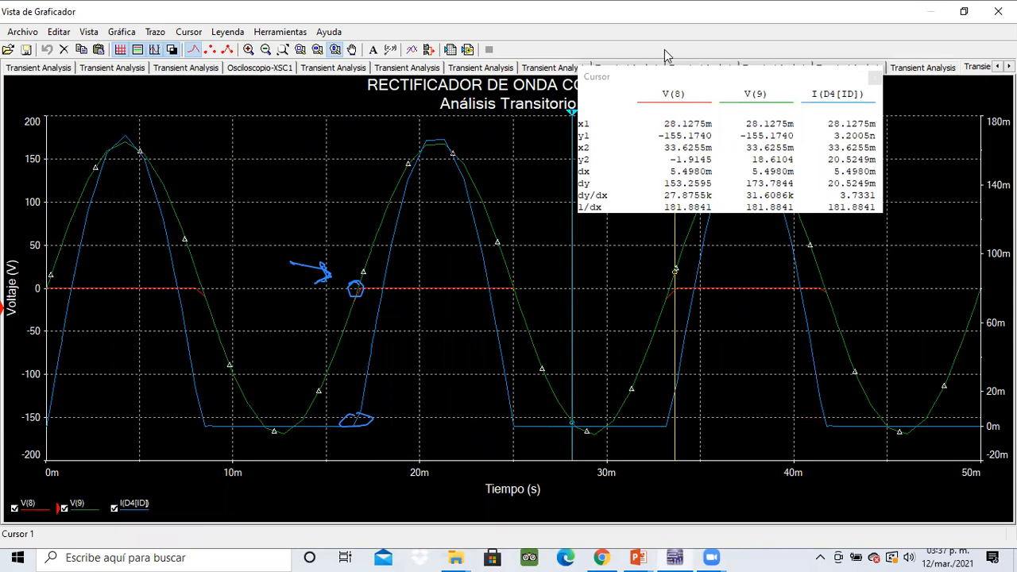
- Close the grapher and circle the GND connection of the V4–V5 rectifier circuit on the schematic in ink
click(998, 11)
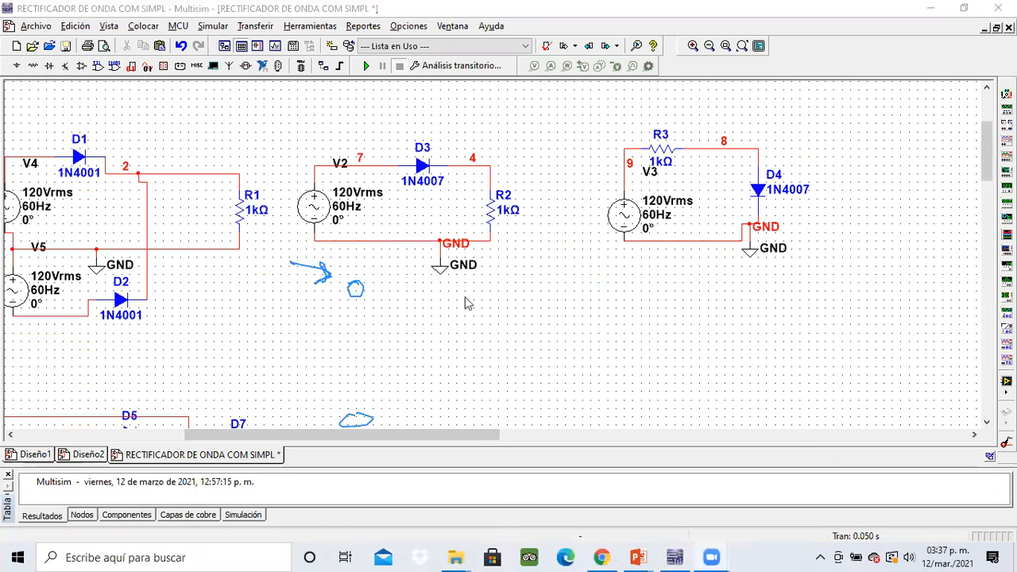
drag(379, 435, 356, 443)
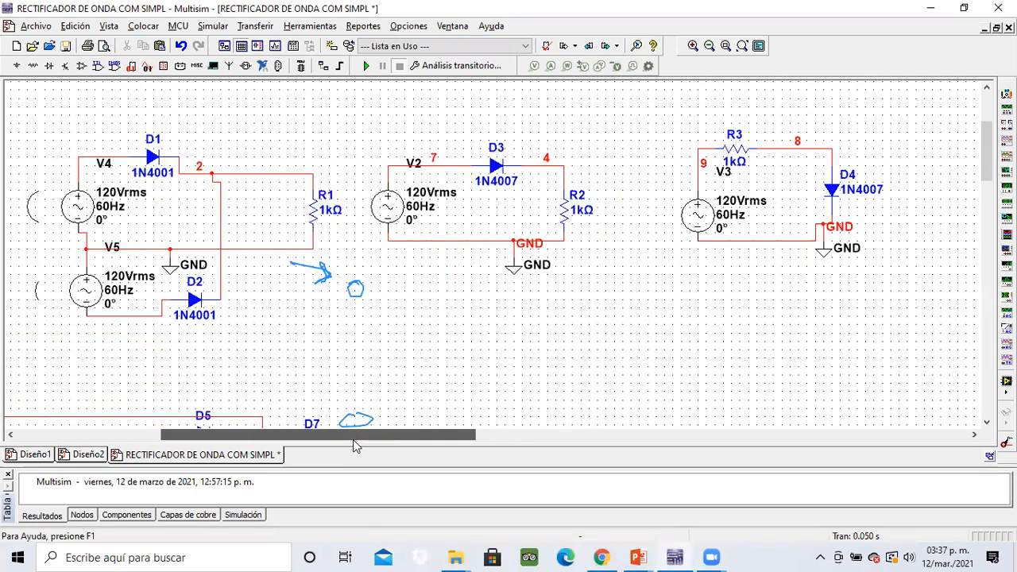
scroll(269, 254, left, 1)
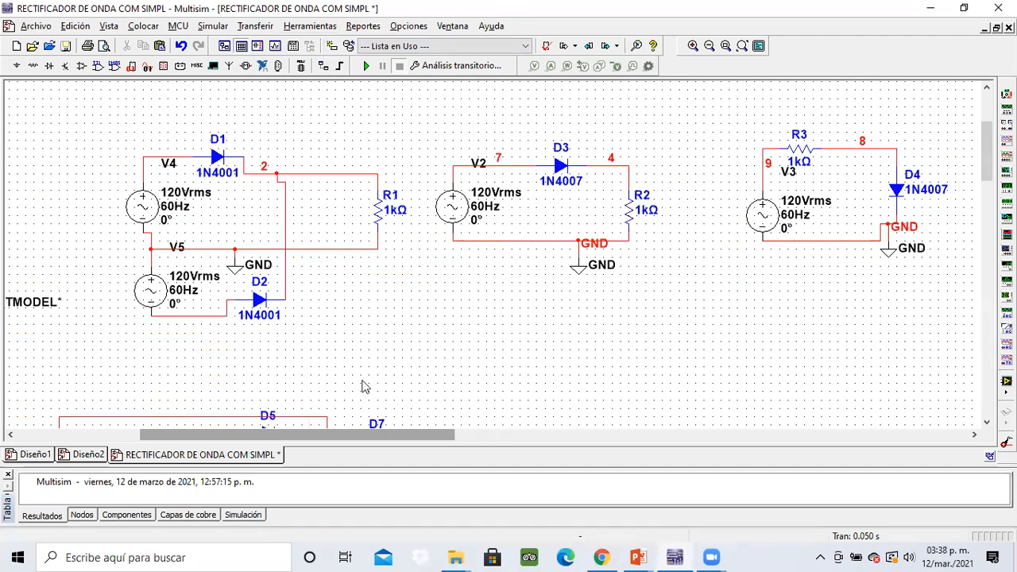
drag(357, 436, 324, 436)
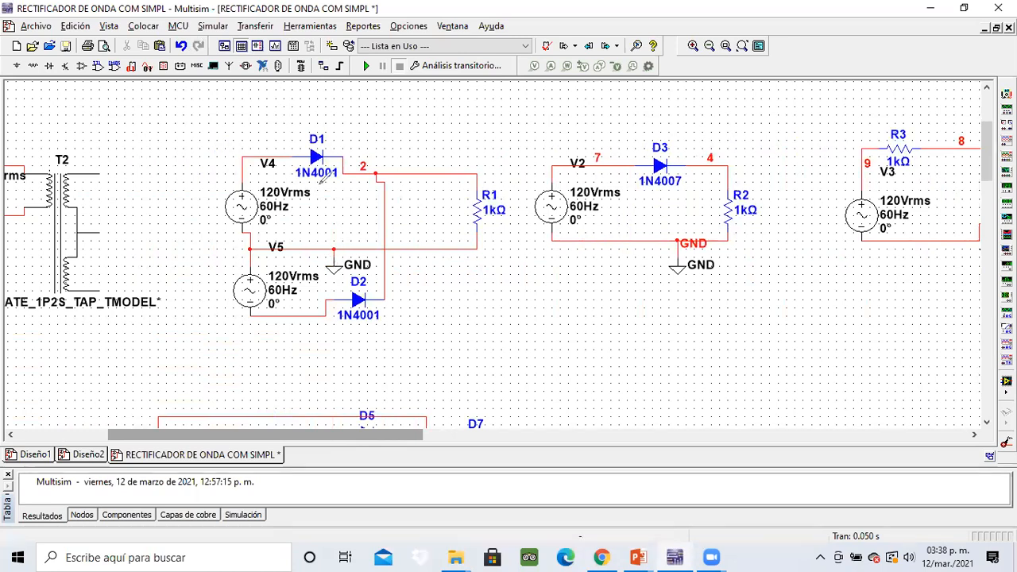
key(ctrl+2)
mouse_move(334, 236)
mouse_down()
mouse_move(350, 272)
mouse_move(337, 248)
mouse_up()
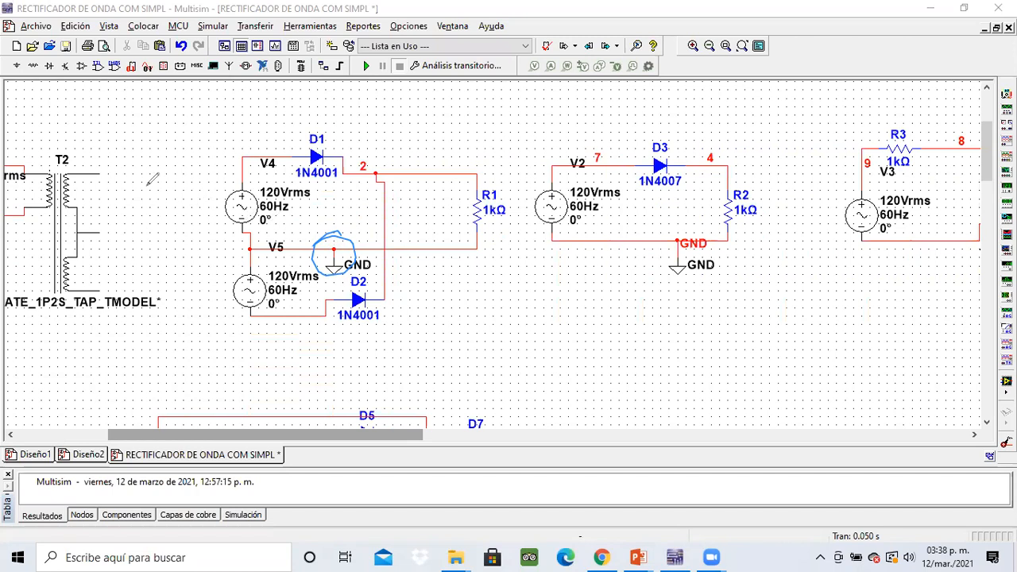
- Circle transformer T2, label its middle terminal "Tap central" with an arrow, and ring the V4–V5 node and both secondary windings
mouse_move(70, 149)
mouse_down()
mouse_move(95, 300)
mouse_move(92, 182)
mouse_move(102, 230)
mouse_move(119, 230)
mouse_up()
mouse_move(114, 122)
mouse_down()
mouse_move(147, 117)
mouse_move(145, 146)
mouse_move(192, 108)
mouse_up()
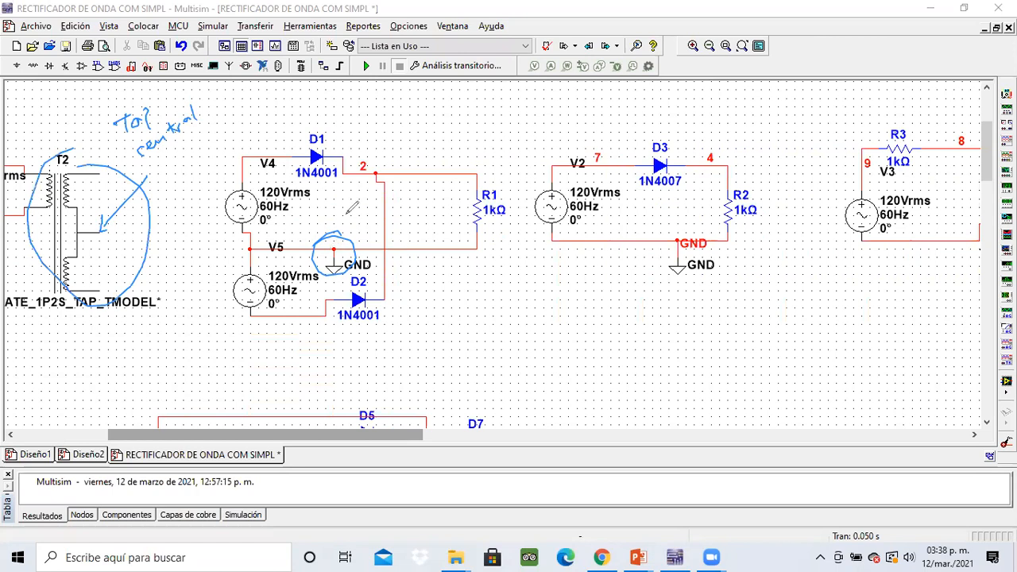
drag(257, 246, 254, 243)
mouse_move(91, 169)
mouse_down()
mouse_move(78, 212)
mouse_move(94, 168)
mouse_up()
mouse_move(83, 254)
mouse_down()
mouse_move(89, 280)
mouse_move(95, 264)
mouse_up()
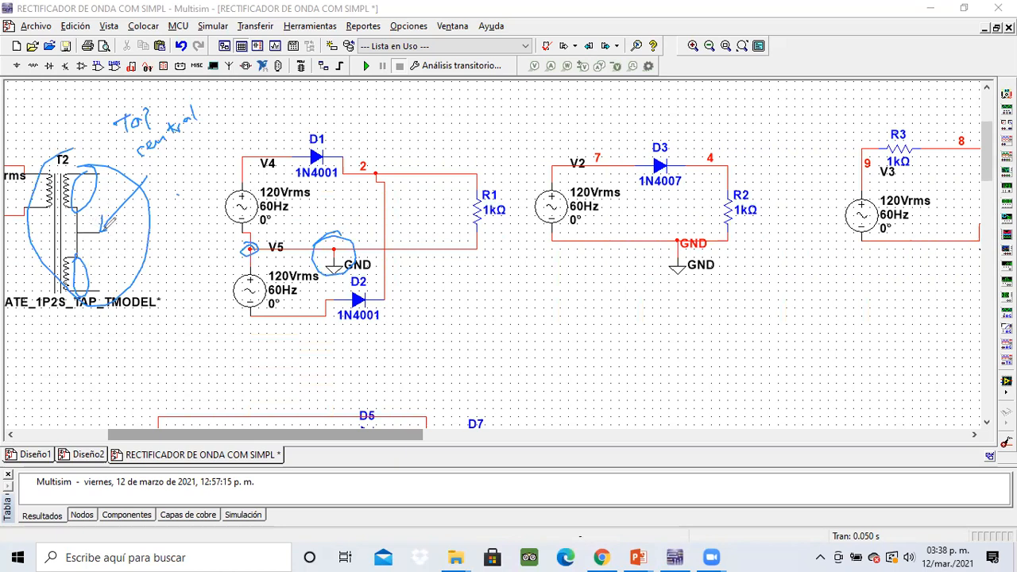
- Mark T2's center node, label its secondaries S1 and S2, and circle the sources V4 and V5 in ink
drag(80, 227, 81, 230)
mouse_move(109, 188)
mouse_down()
mouse_move(100, 201)
mouse_move(113, 204)
mouse_up()
mouse_move(116, 263)
mouse_down()
mouse_move(110, 274)
mouse_move(127, 272)
mouse_up()
mouse_move(263, 176)
mouse_down()
mouse_move(221, 229)
mouse_move(269, 182)
mouse_up()
drag(248, 254, 228, 296)
drag(301, 269, 287, 272)
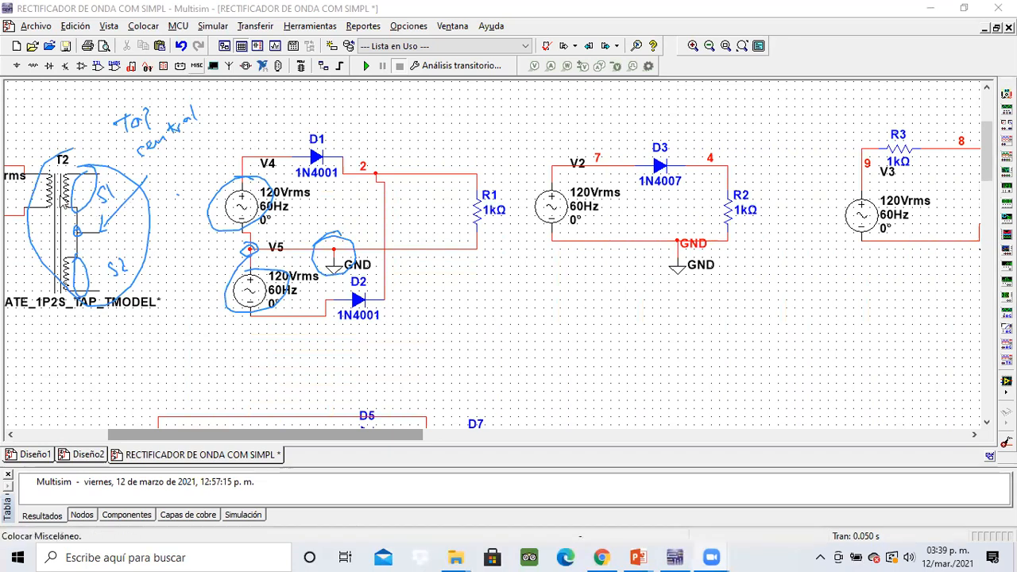
- Shift source V4 slightly to line up above V5 and set its RMS voltage to 60 V
click(248, 213)
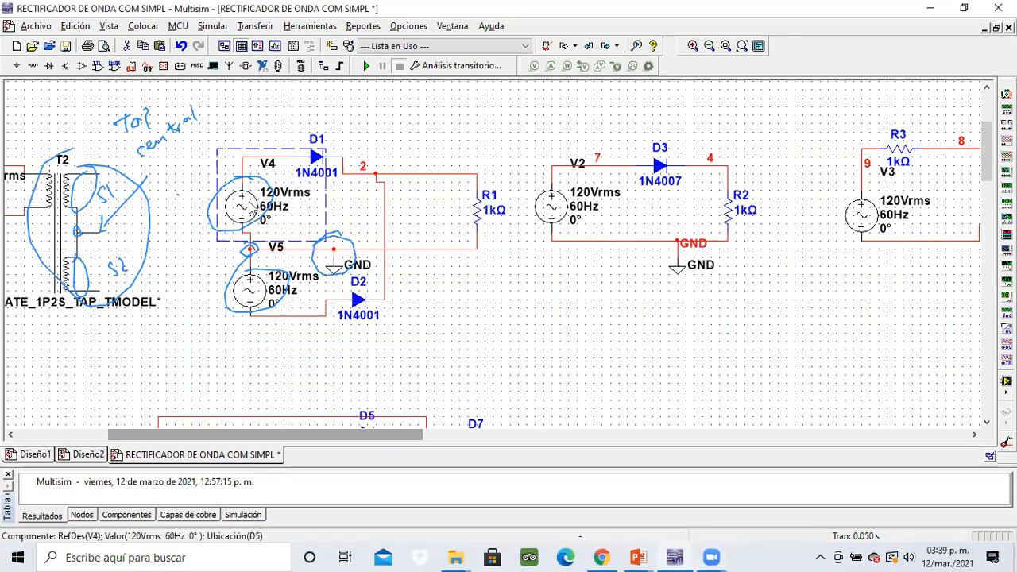
drag(251, 207, 254, 207)
double_click(252, 206)
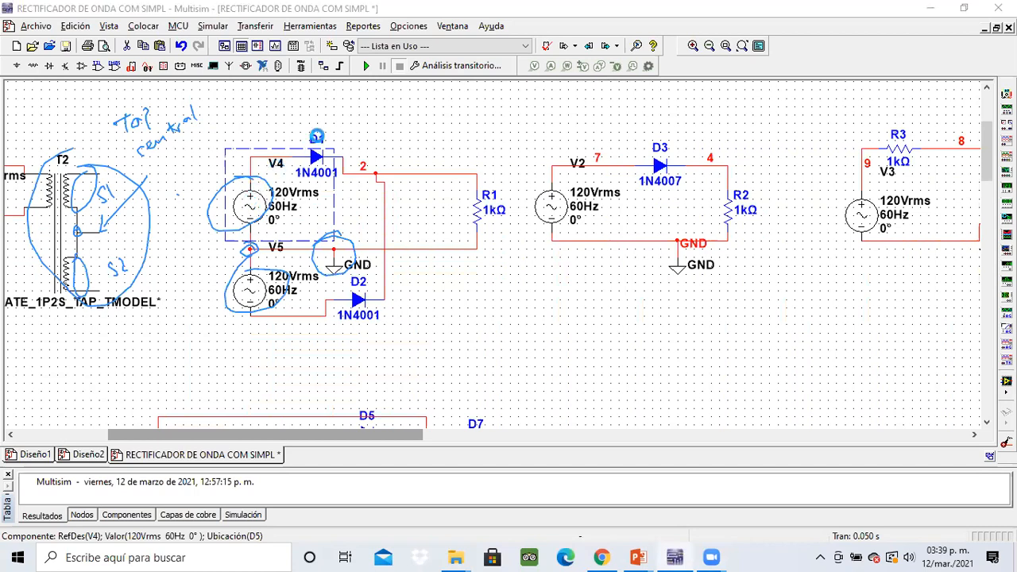
text(60)
key(Return)
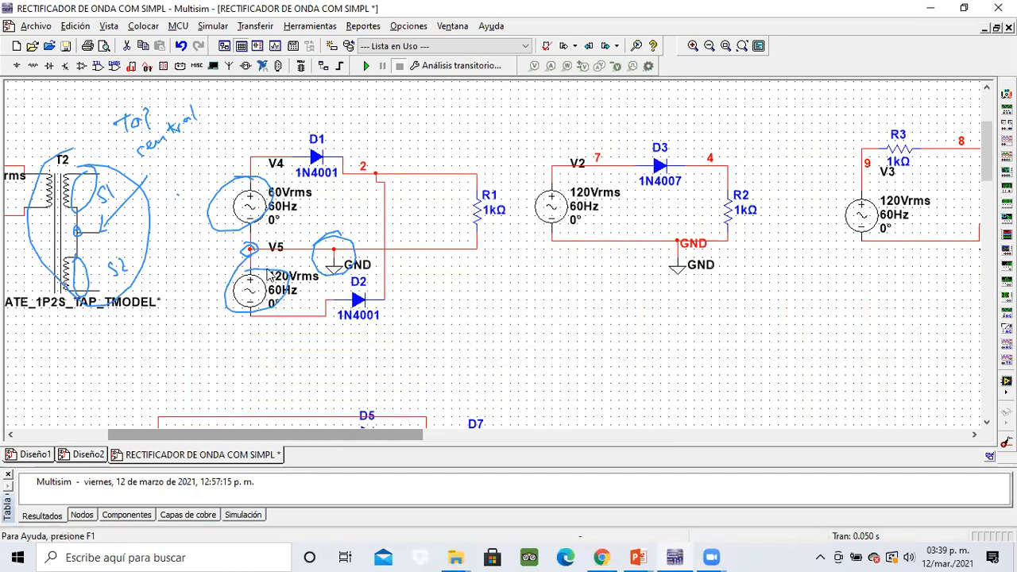
- Set the RMS voltage of source V5 to 60 V
click(251, 289)
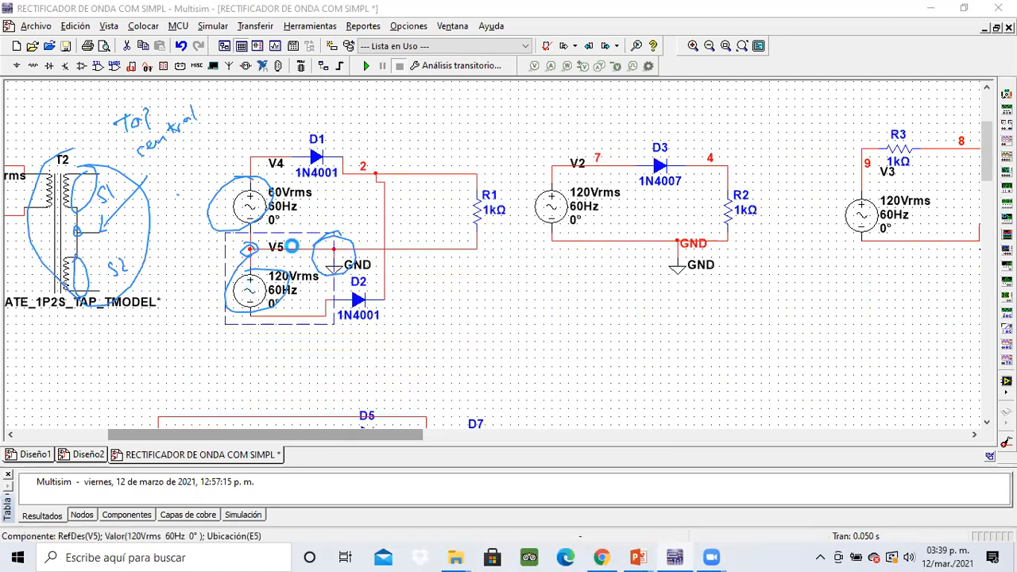
double_click(291, 246)
text(60)
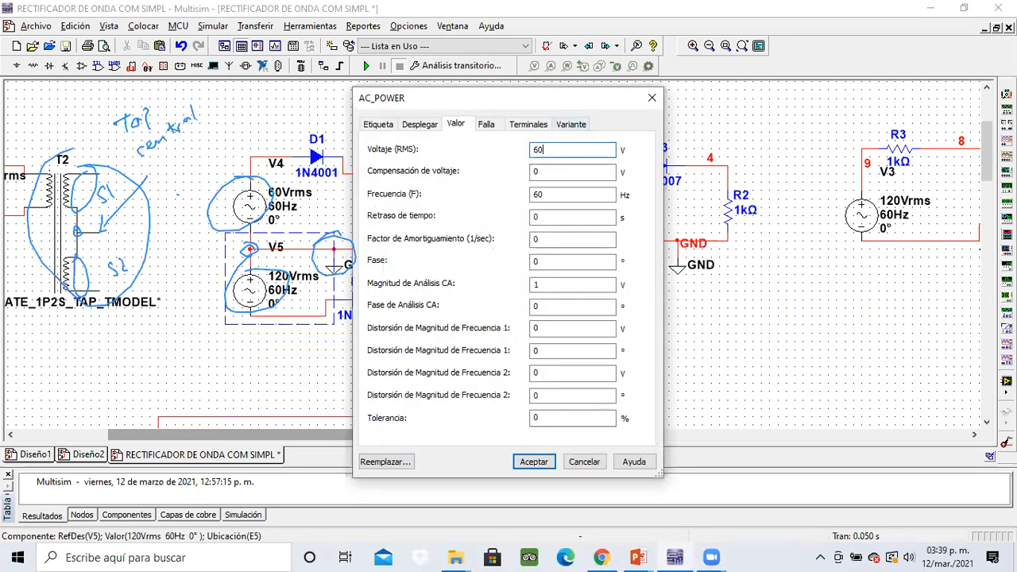
key(Return)
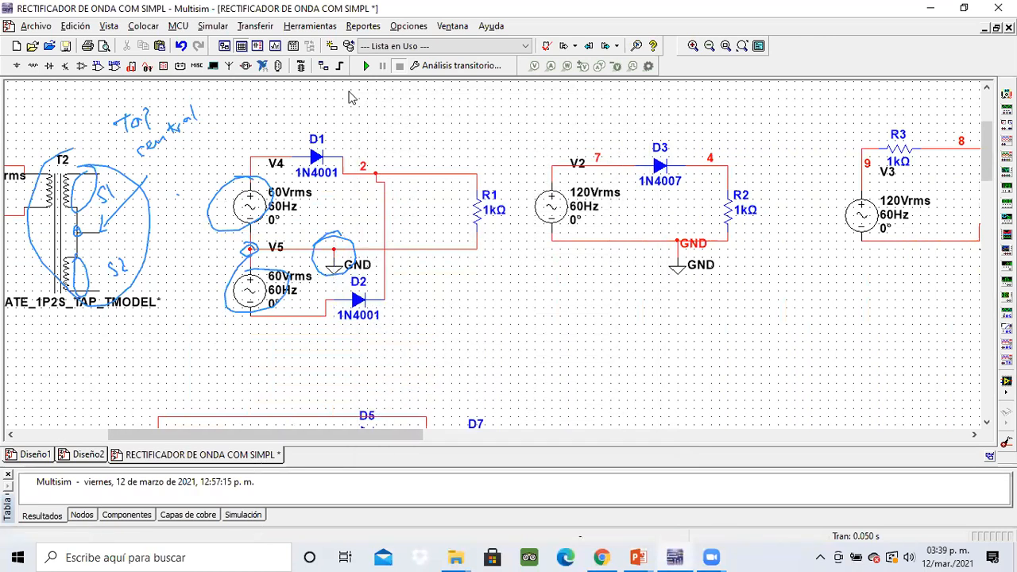
- Clear the existing ink and mark blue plus signs above V4 and V5 and a minus sign below V5
click(425, 109)
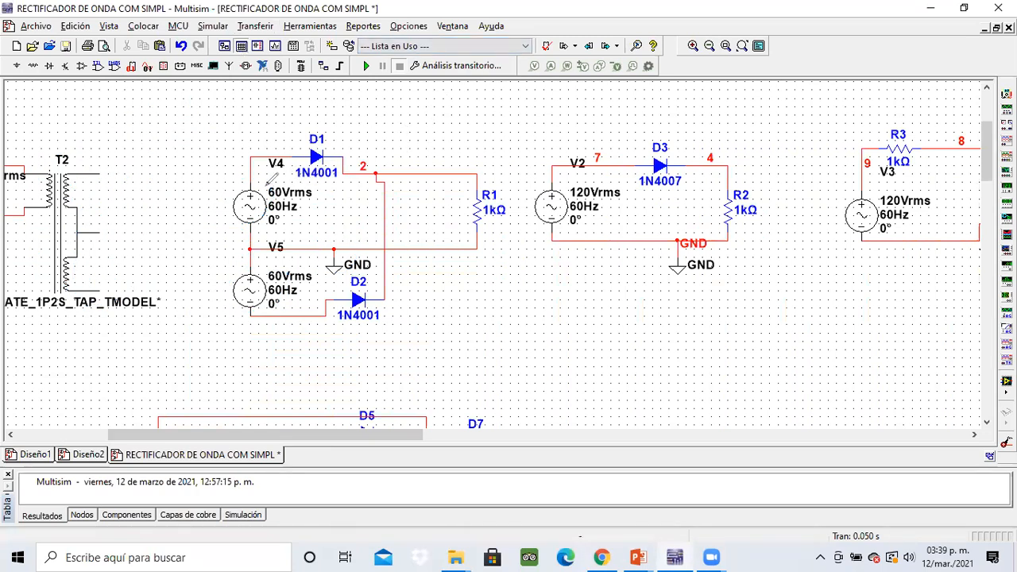
mouse_move(222, 180)
mouse_down()
mouse_move(217, 192)
mouse_move(226, 186)
mouse_up()
drag(229, 256, 226, 275)
drag(218, 270, 235, 262)
drag(220, 325, 235, 321)
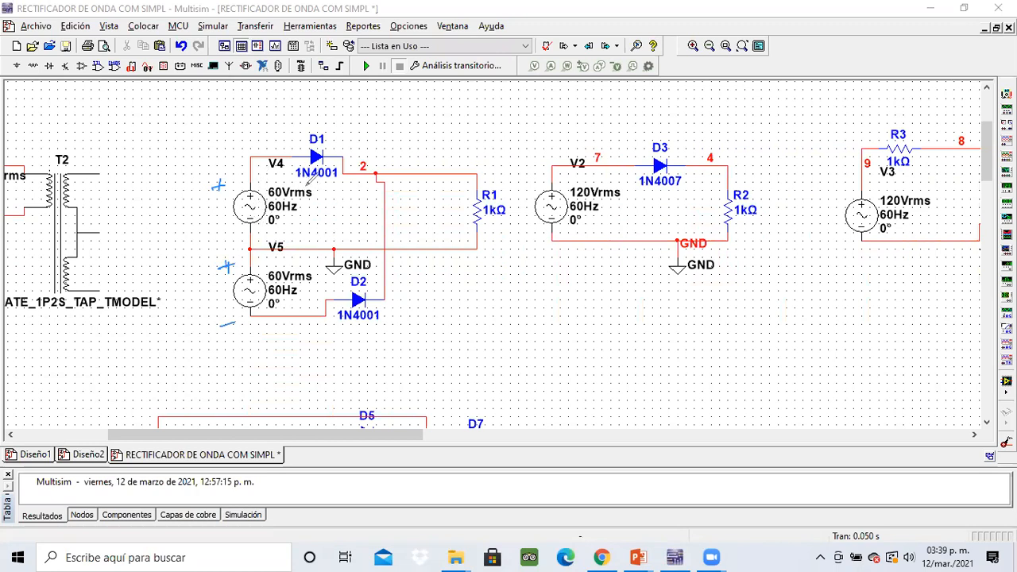
- Trace the first half-cycle current loop from V4 through R1 in blue ink, and circle D2 with an arrow pointing into it
mouse_move(288, 216)
mouse_down()
mouse_move(318, 191)
mouse_move(418, 189)
mouse_move(461, 193)
mouse_move(474, 224)
mouse_move(262, 246)
mouse_up()
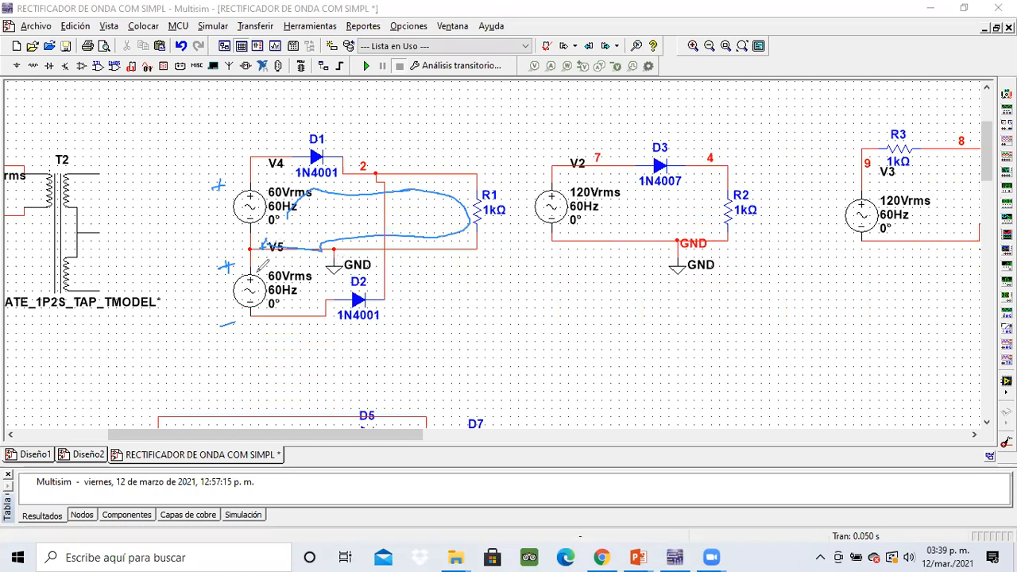
mouse_move(374, 293)
mouse_down()
mouse_move(340, 297)
mouse_move(387, 295)
mouse_move(350, 291)
mouse_up()
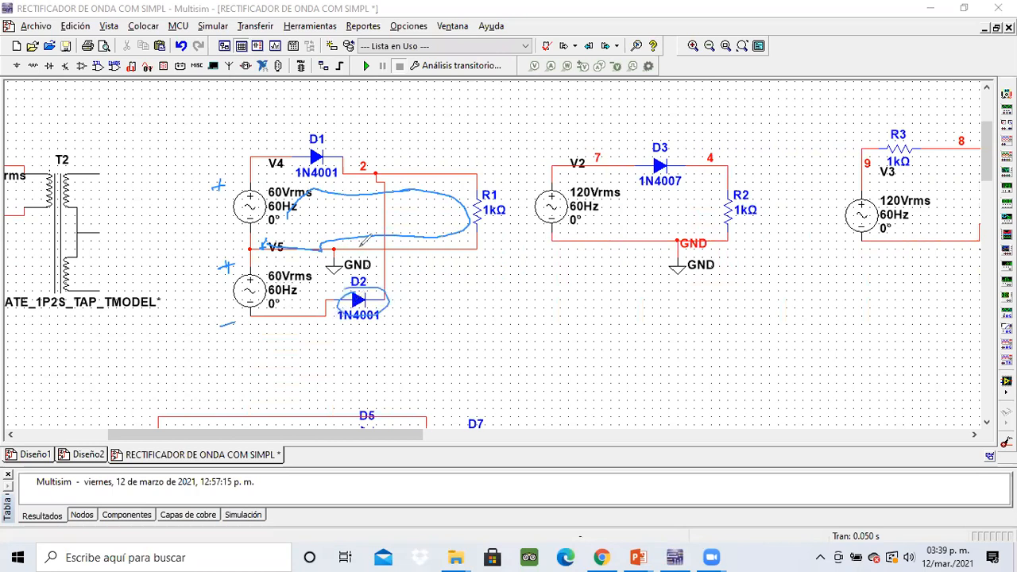
mouse_move(396, 214)
mouse_down()
mouse_move(407, 306)
mouse_move(375, 321)
mouse_up()
drag(349, 286, 381, 318)
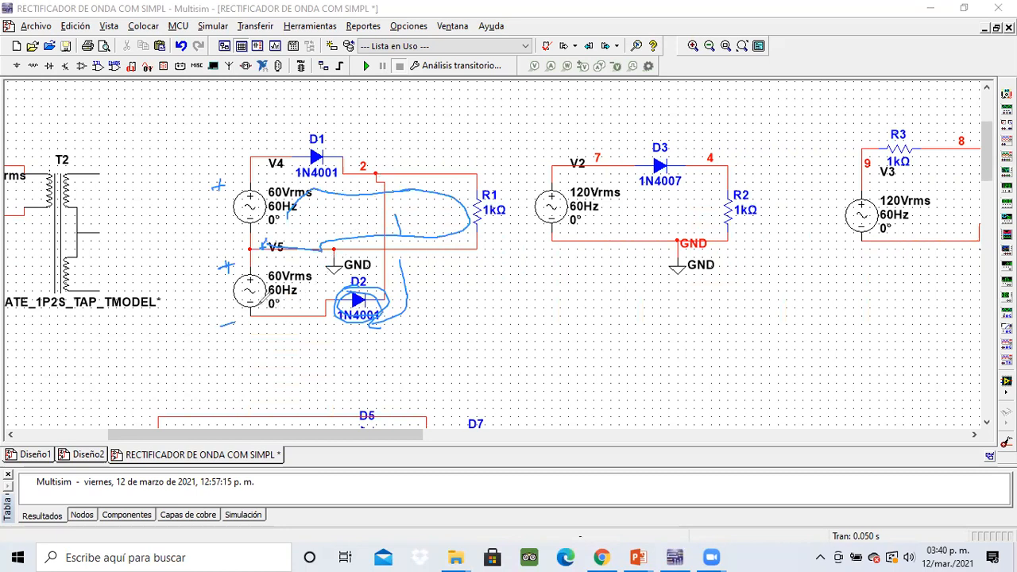
- Circle V5's lower terminal, mark the reversed source polarities in red, and trace the current path from V5 through D2 and past R1
drag(252, 316, 251, 319)
drag(199, 189, 187, 190)
drag(194, 236, 199, 236)
drag(201, 231, 198, 266)
mouse_move(205, 324)
mouse_down()
mouse_move(198, 336)
mouse_move(207, 332)
mouse_up()
mouse_move(284, 300)
mouse_down()
mouse_move(356, 334)
mouse_move(401, 319)
mouse_move(412, 262)
mouse_move(400, 164)
mouse_move(467, 155)
mouse_move(512, 176)
mouse_move(513, 240)
mouse_move(518, 230)
mouse_up()
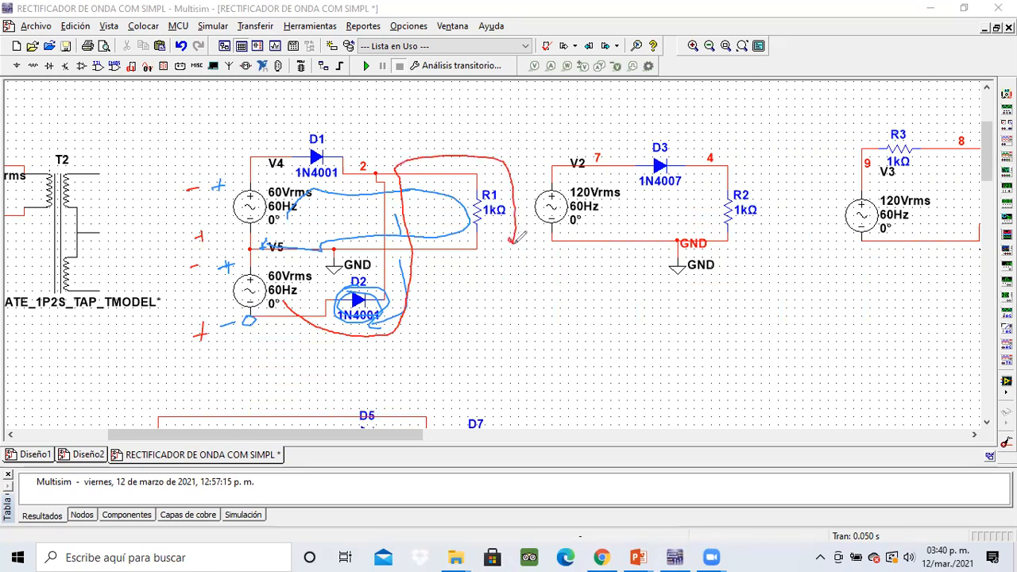
- Circle D1 in red and draw arrows for the return current to the V4–V5 node and from node 2 toward D1
mouse_move(325, 137)
mouse_down()
mouse_move(311, 167)
mouse_move(327, 147)
mouse_move(322, 135)
mouse_up()
mouse_move(375, 241)
mouse_down()
mouse_move(283, 233)
mouse_move(294, 232)
mouse_up()
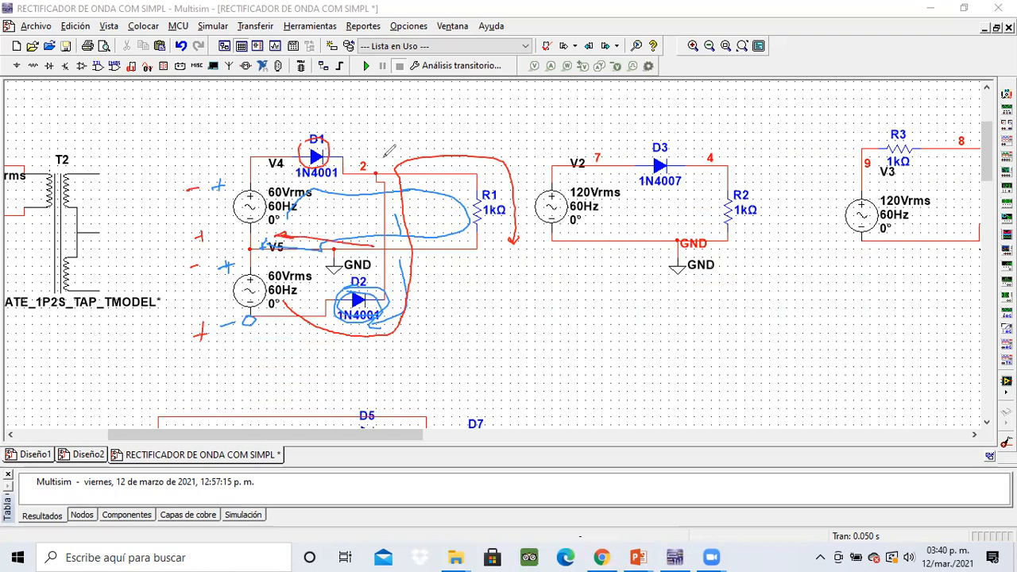
mouse_move(380, 154)
mouse_down()
mouse_move(349, 121)
mouse_move(333, 131)
mouse_up()
mouse_move(326, 124)
mouse_down()
mouse_move(313, 168)
mouse_move(332, 127)
mouse_up()
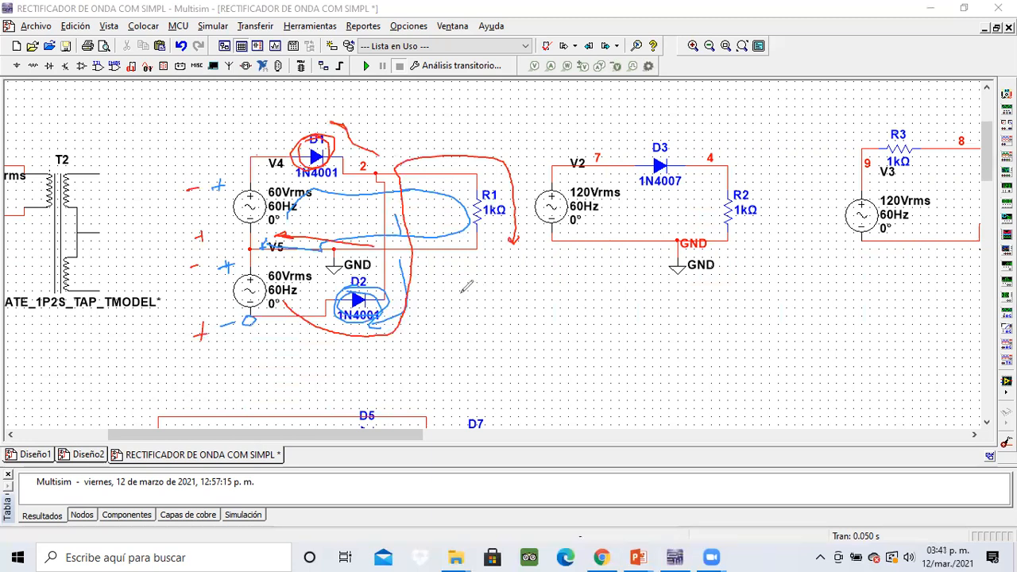
- Sketch a pair of axes with one sine-wave cycle in red ink below R1
drag(435, 274, 442, 376)
drag(429, 331, 627, 315)
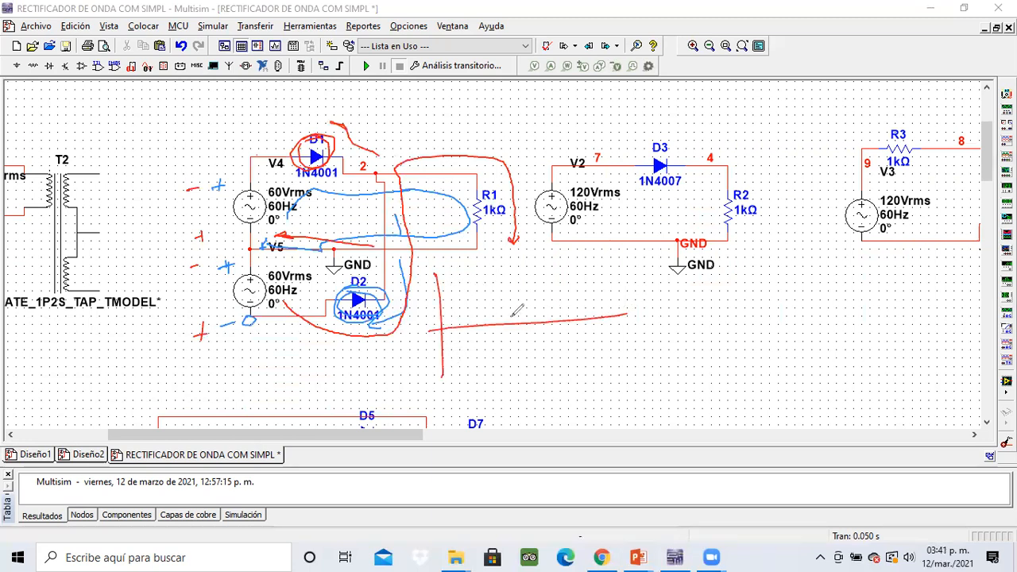
mouse_move(435, 329)
mouse_down()
mouse_move(503, 315)
mouse_move(580, 335)
mouse_move(583, 317)
mouse_up()
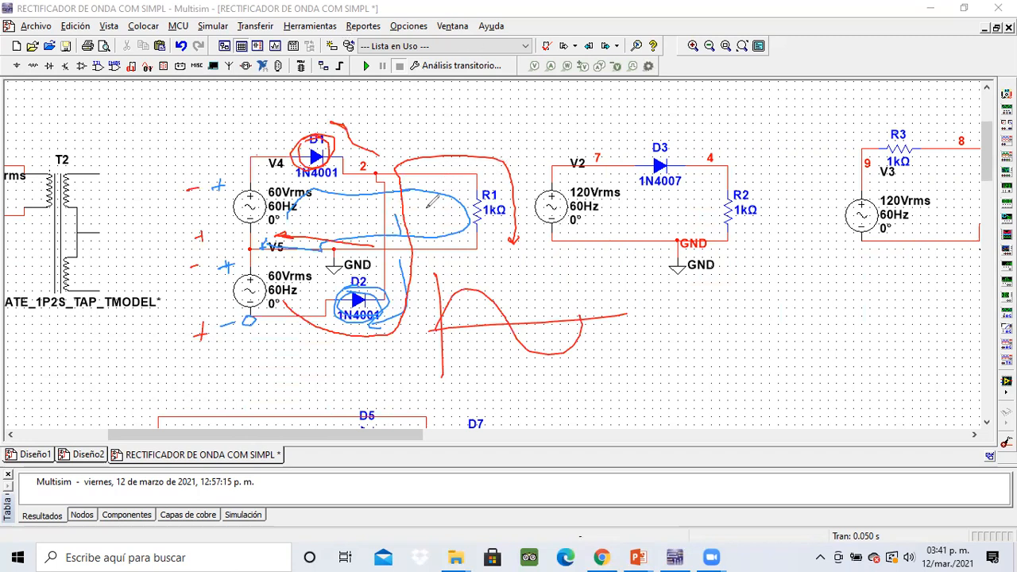
- Mark R1's polarity for both half-cycles in blue and red ink and trace the full-wave rectified waveform in green over the sine wave
mouse_move(486, 169)
mouse_down()
mouse_move(486, 185)
mouse_move(503, 174)
mouse_up()
drag(480, 231, 493, 232)
drag(514, 169, 530, 168)
drag(522, 162, 522, 176)
drag(526, 236, 514, 243)
mouse_move(441, 327)
mouse_down()
mouse_move(454, 293)
mouse_move(479, 291)
mouse_move(508, 319)
mouse_move(517, 288)
mouse_move(555, 281)
mouse_move(581, 320)
mouse_up()
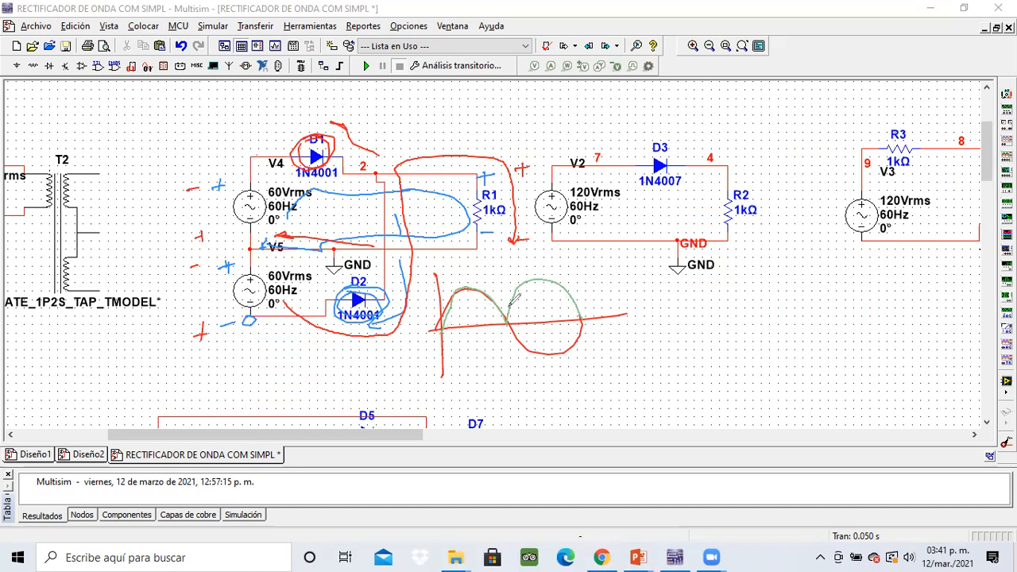
mouse_move(439, 326)
mouse_down()
mouse_move(450, 299)
mouse_move(503, 287)
mouse_move(519, 313)
mouse_move(527, 286)
mouse_move(590, 298)
mouse_move(599, 318)
mouse_up()
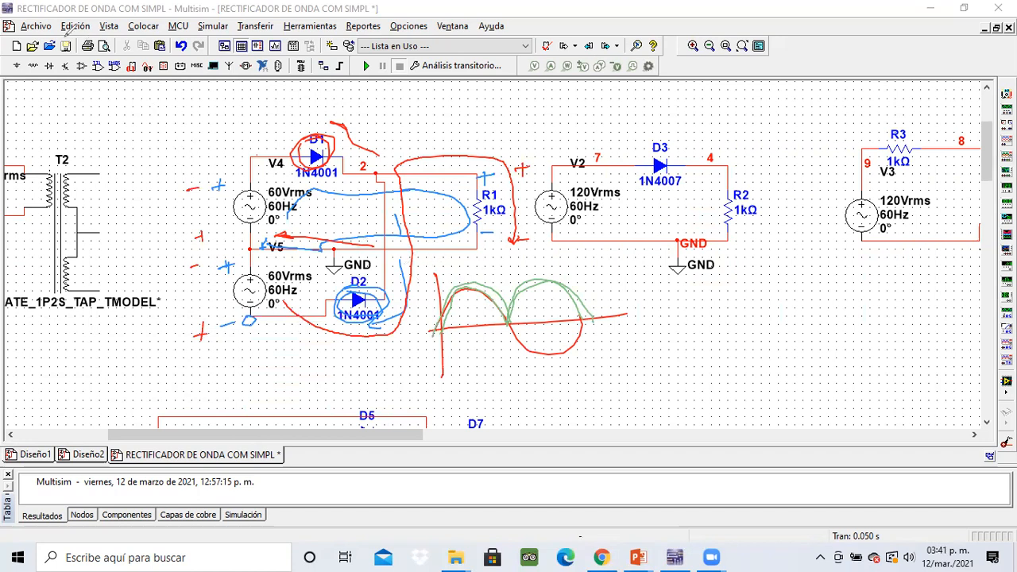
- Clear all ink from the schematic and circle the GND symbol of the V4–V5 circuit in green
click(483, 55)
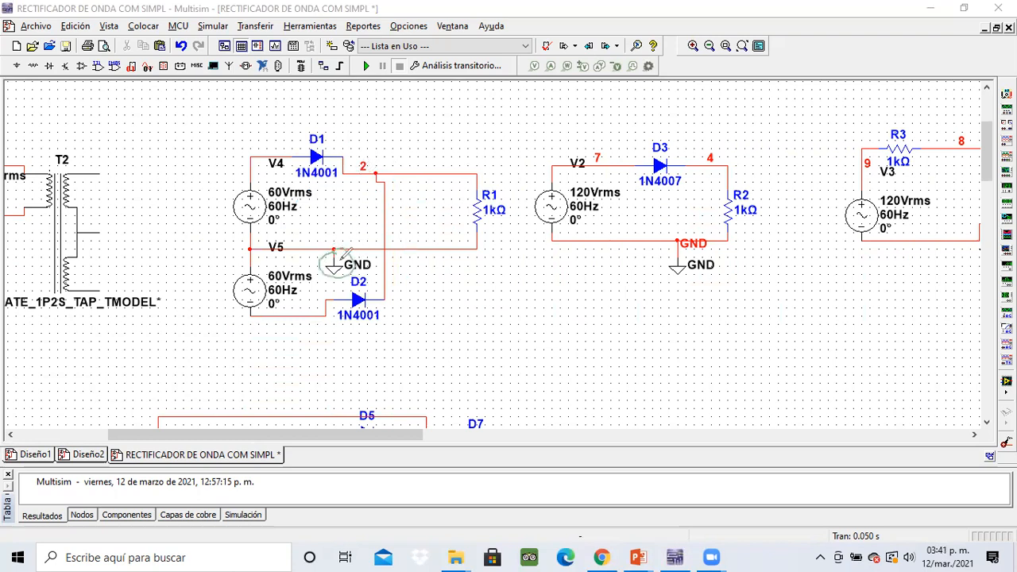
click(334, 264)
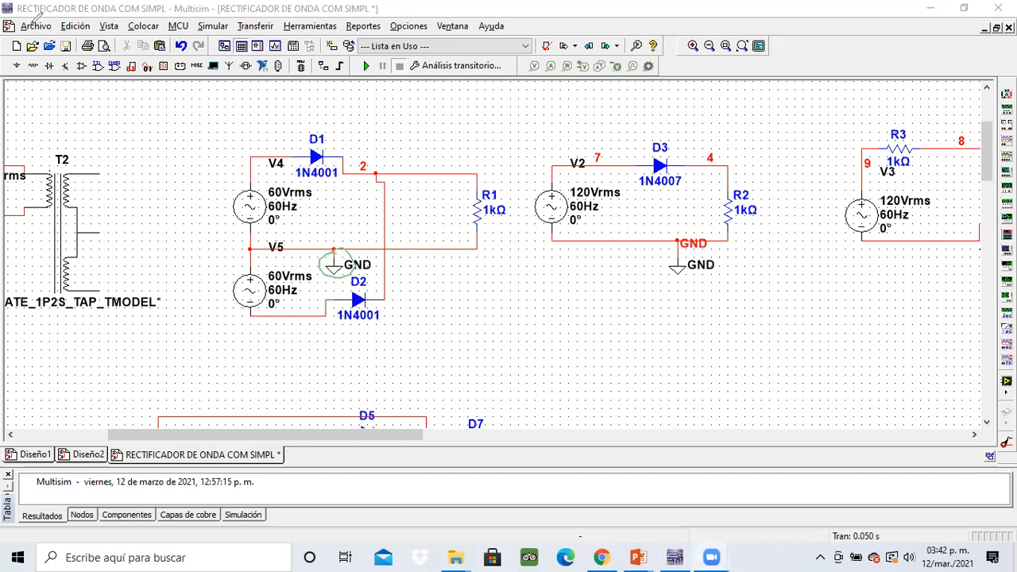
- Show the node names of the V4–D1 wire and the V5–D2 wire on the schematic
double_click(252, 159)
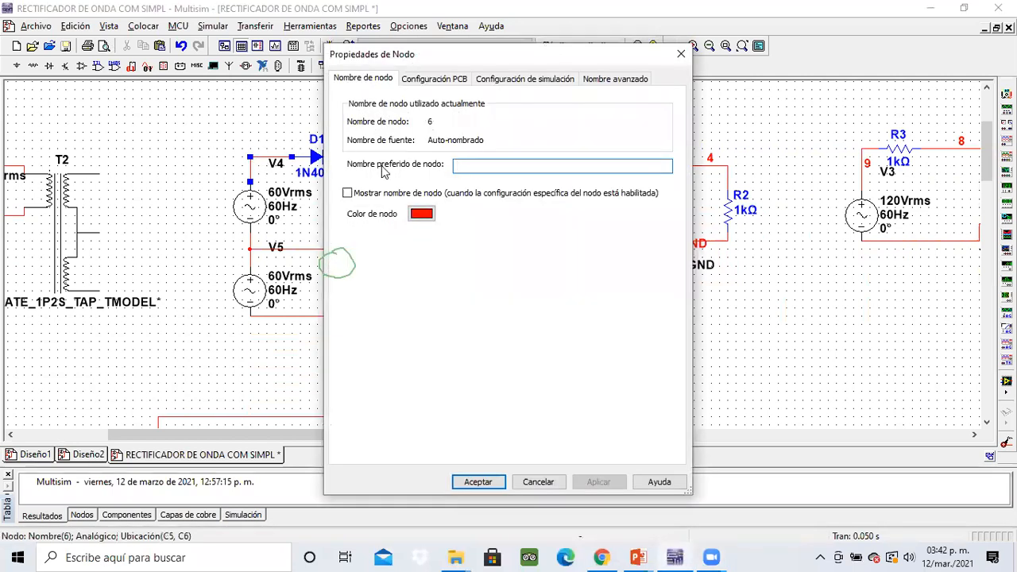
click(370, 194)
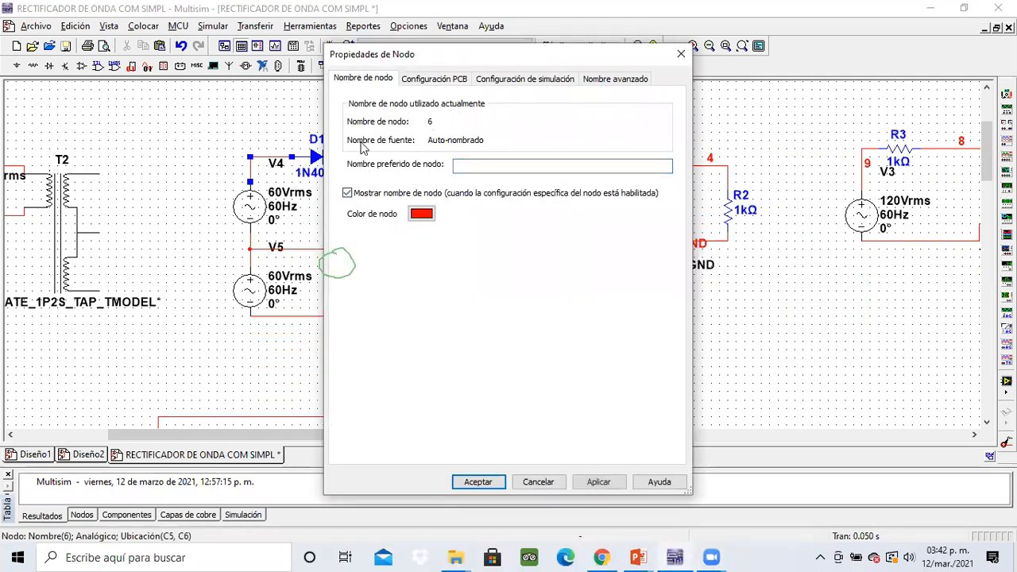
click(478, 481)
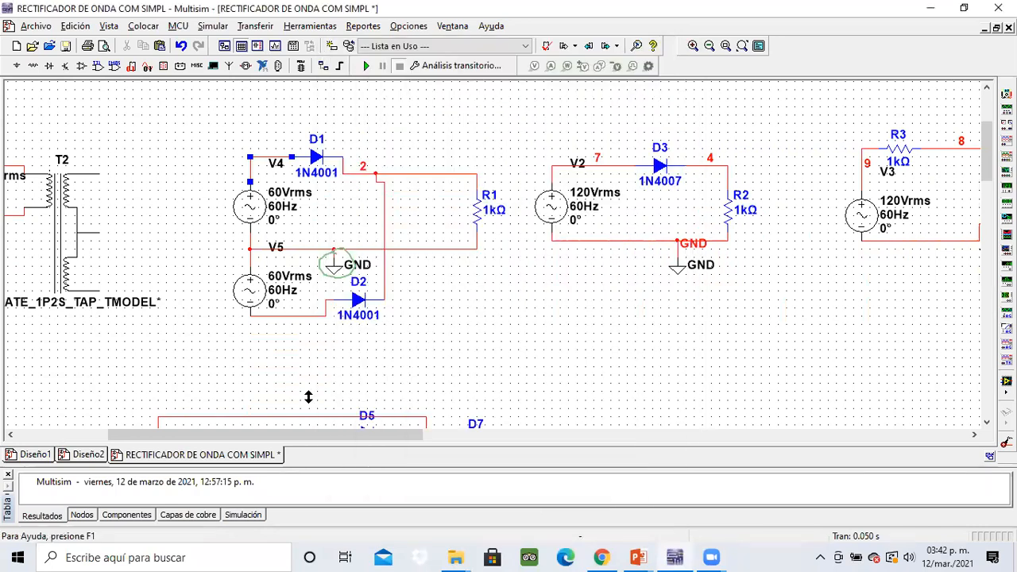
double_click(274, 316)
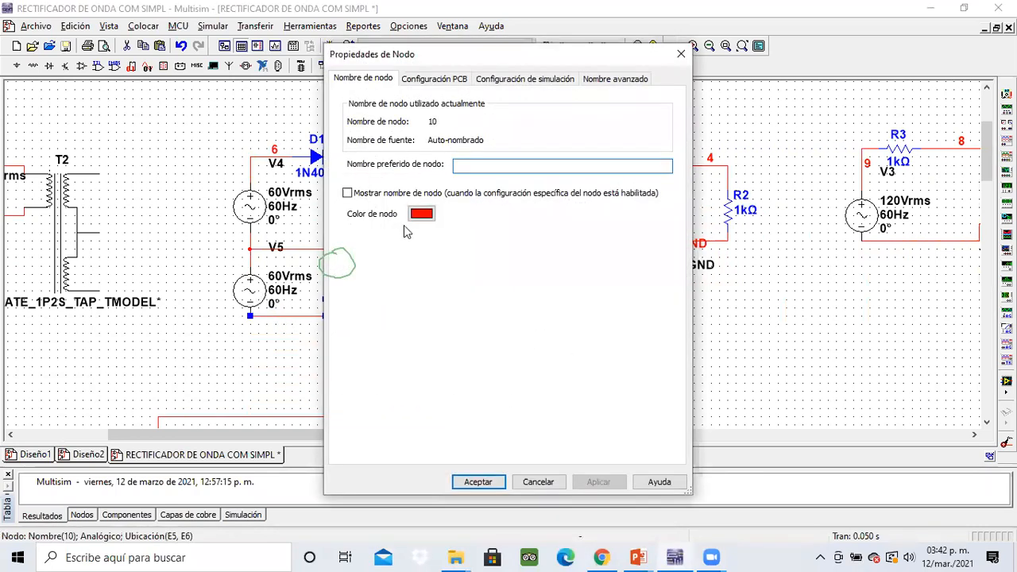
click(383, 193)
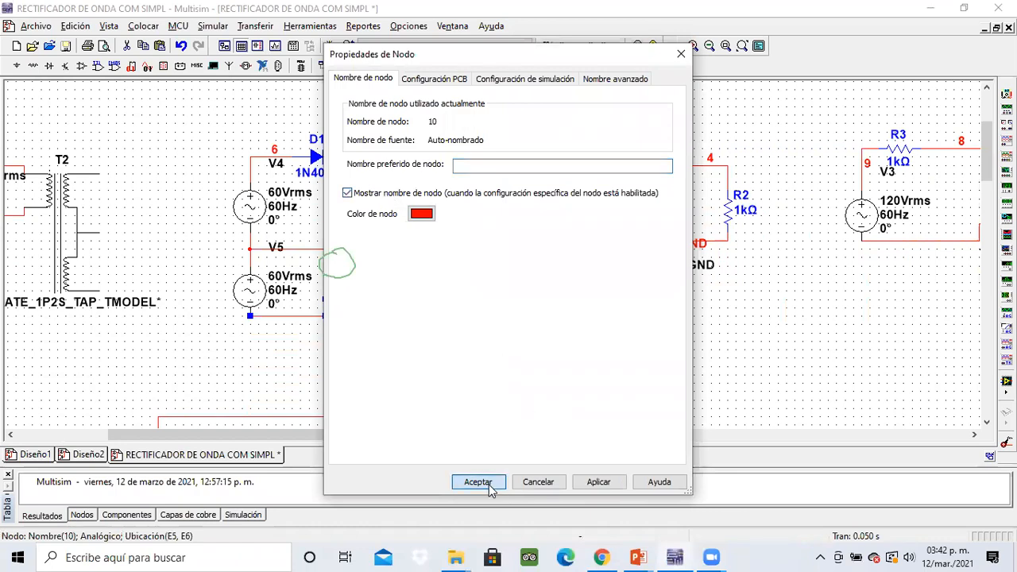
click(478, 482)
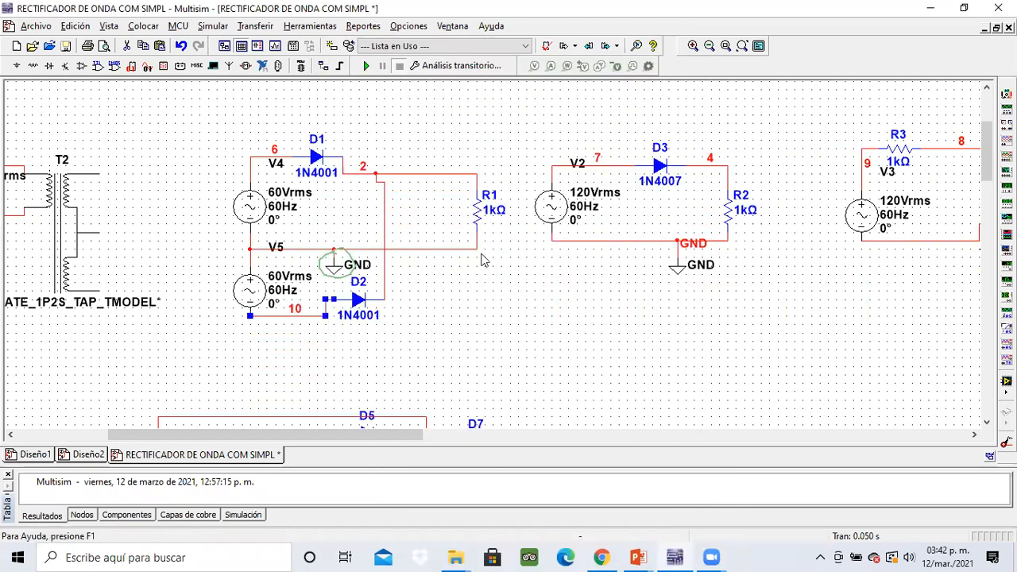
- Open the transient analysis settings beside the circuit and remove V(8) and V(9) from the selected output variables
click(366, 65)
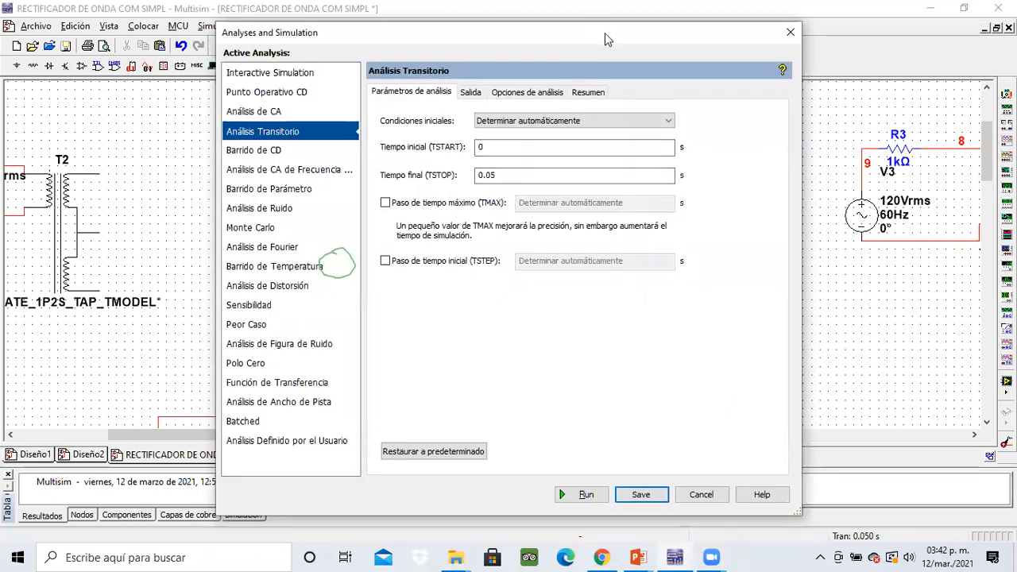
drag(604, 33, 794, 25)
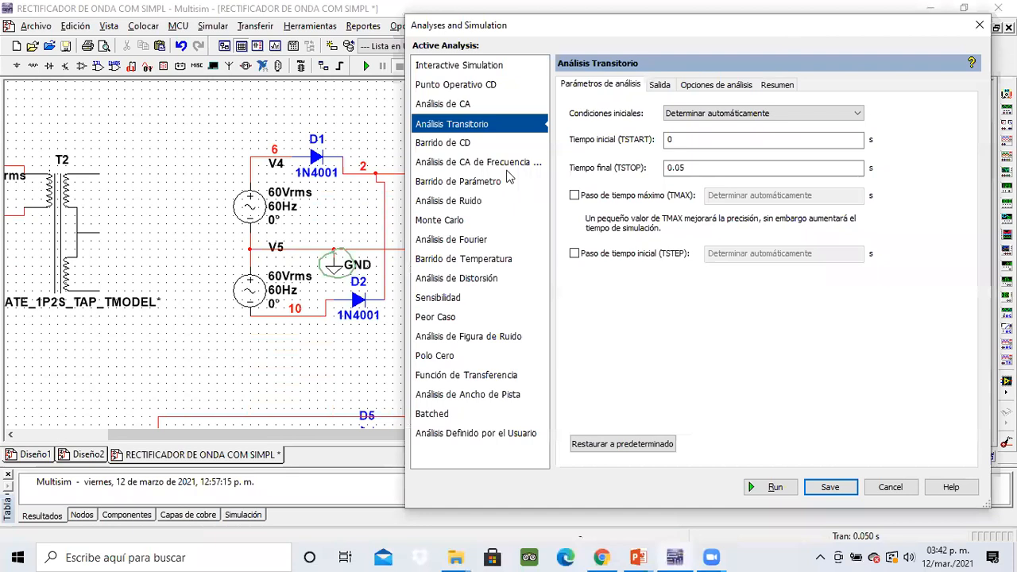
click(659, 85)
click(771, 217)
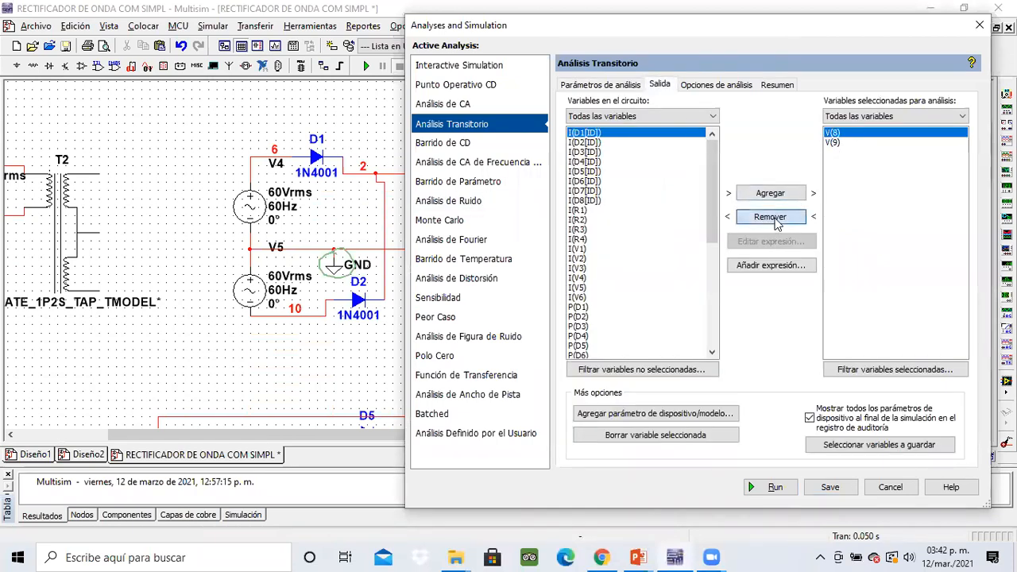
double_click(776, 218)
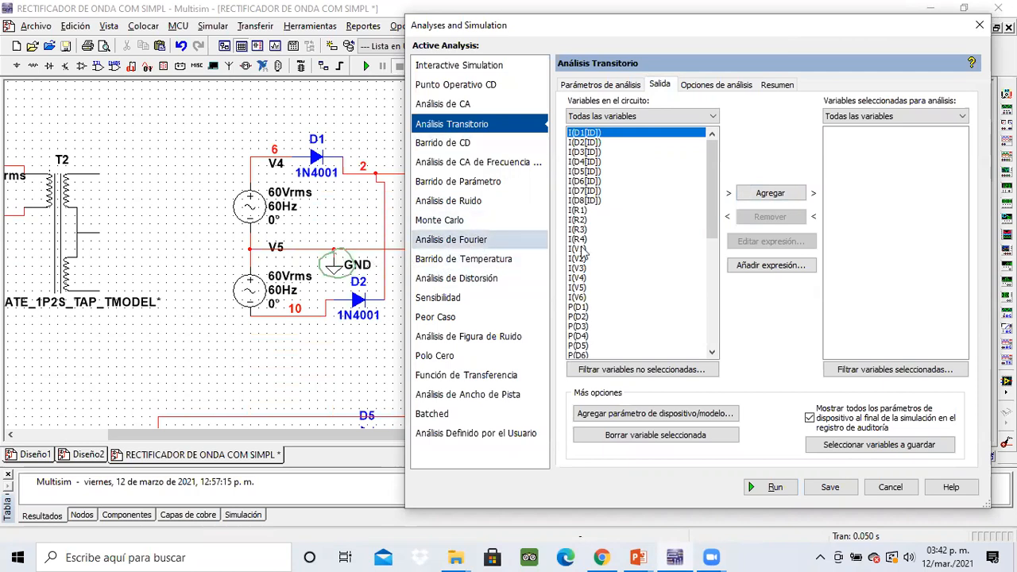
- Add V(6), V(2) and V(10) to the output variables of the transient analysis
drag(717, 224, 718, 331)
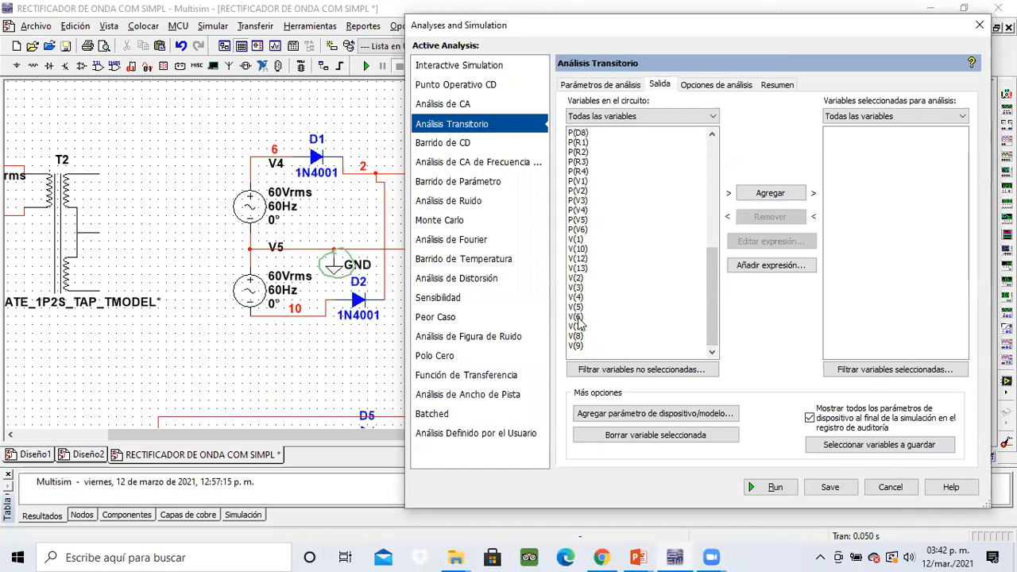
click(579, 317)
double_click(582, 318)
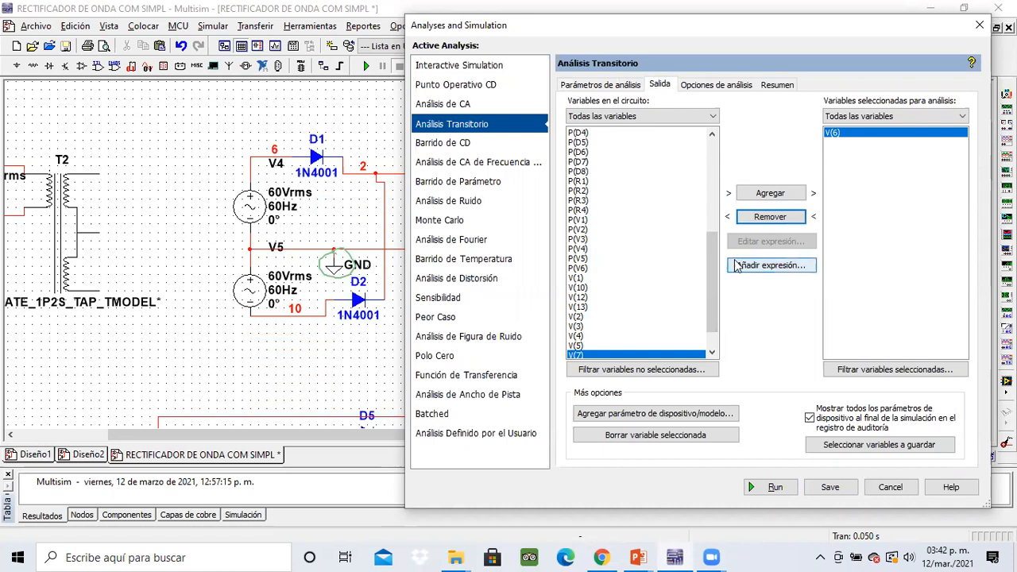
click(580, 317)
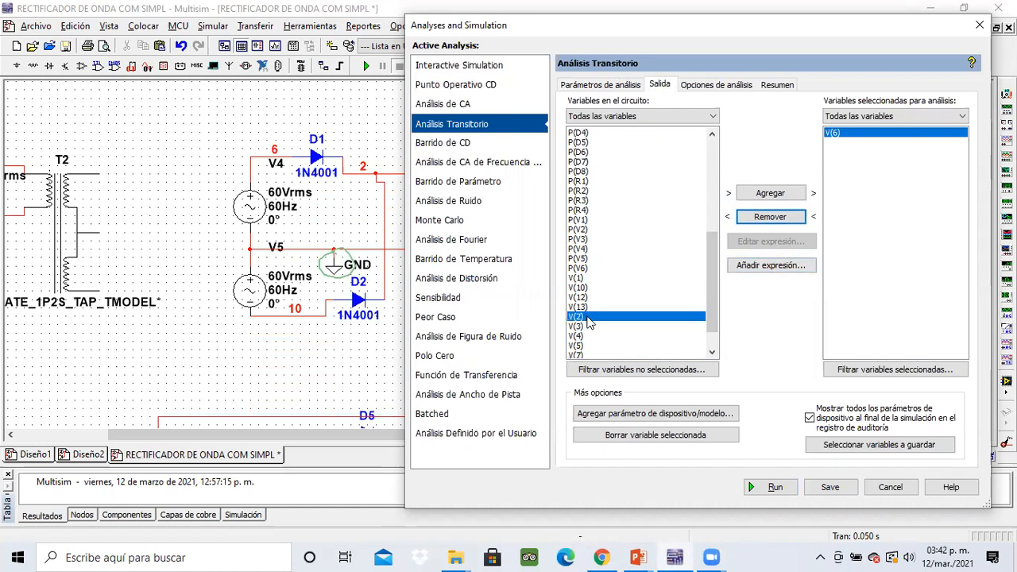
double_click(589, 318)
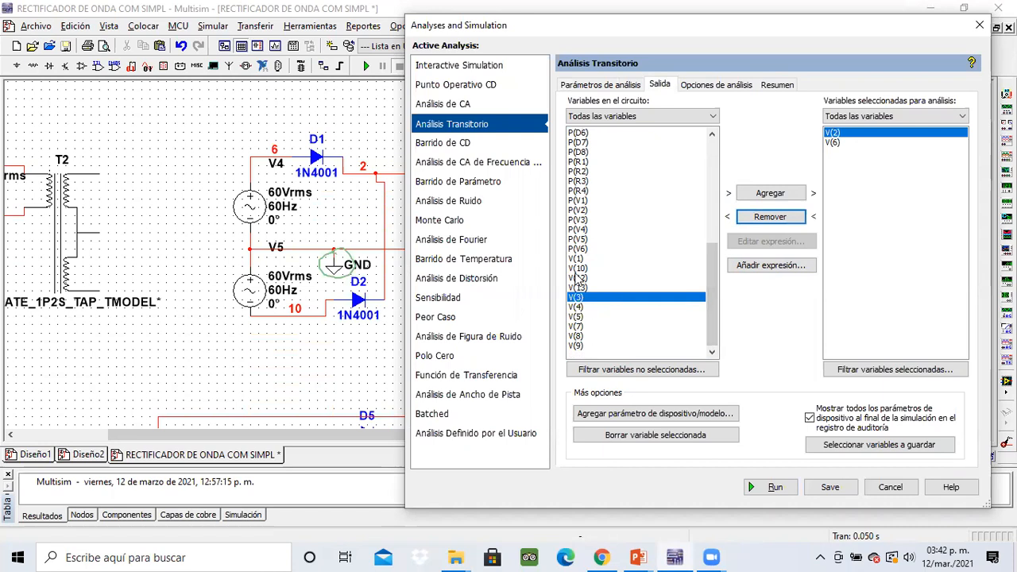
double_click(576, 268)
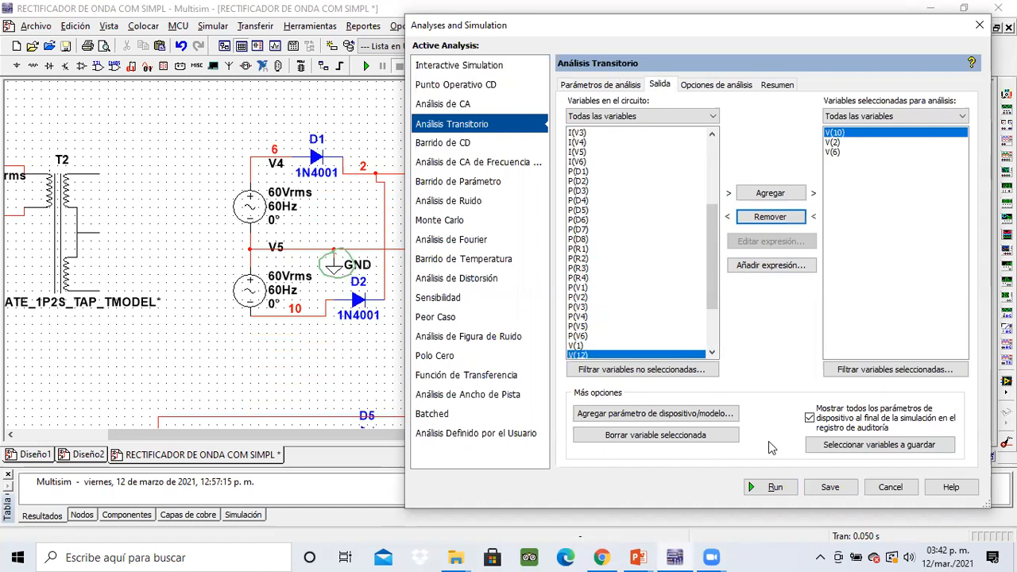
- Run the transient analysis and show the V(10), V(2) and V(6) plot in a maximized grapher window
click(762, 488)
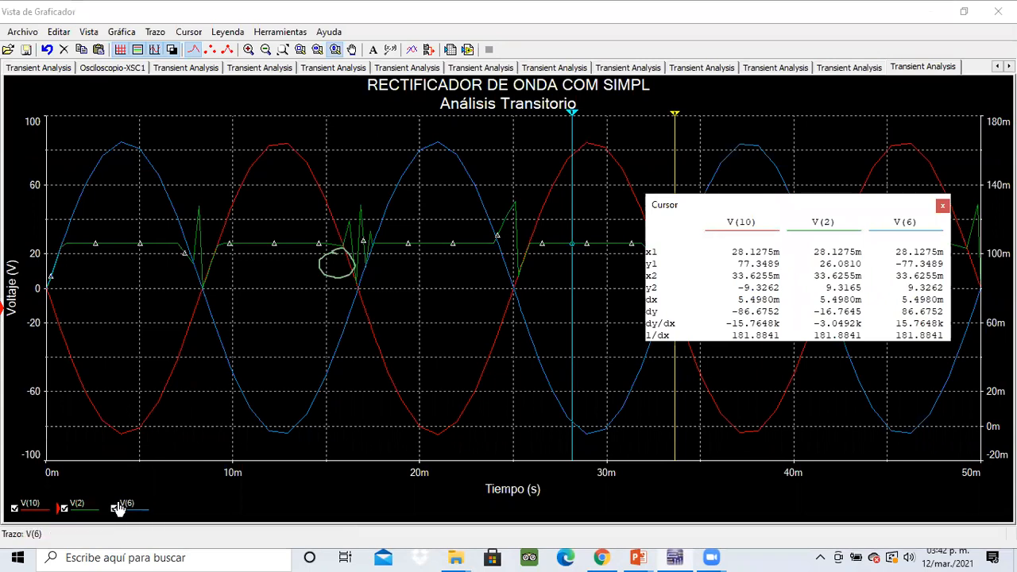
click(702, 8)
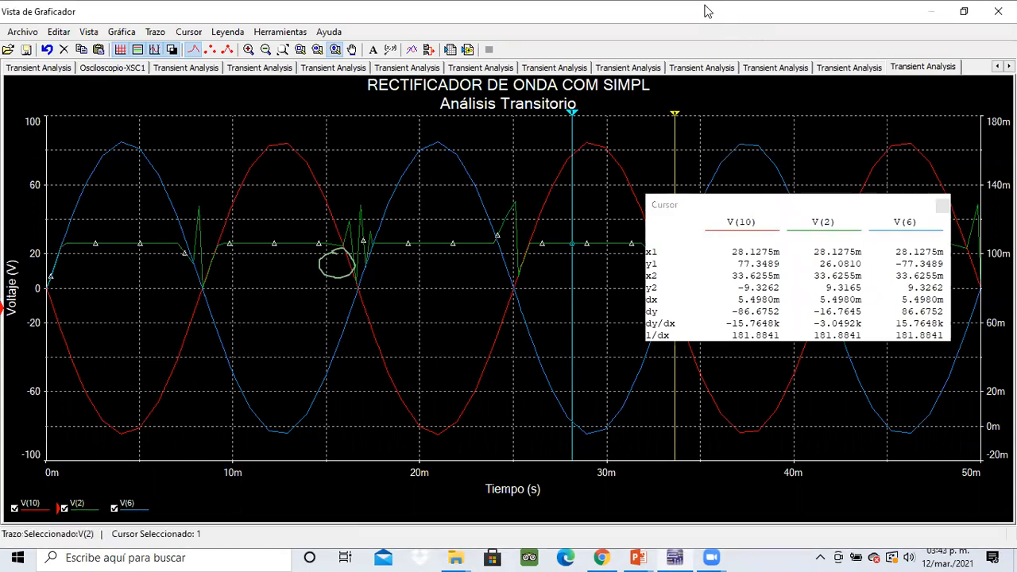
double_click(711, 16)
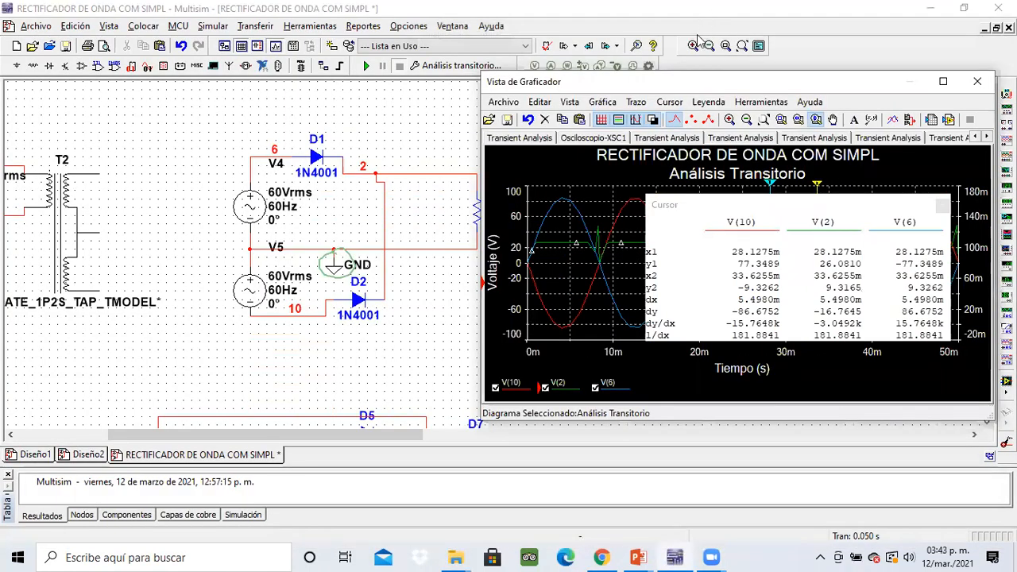
drag(698, 76, 699, 73)
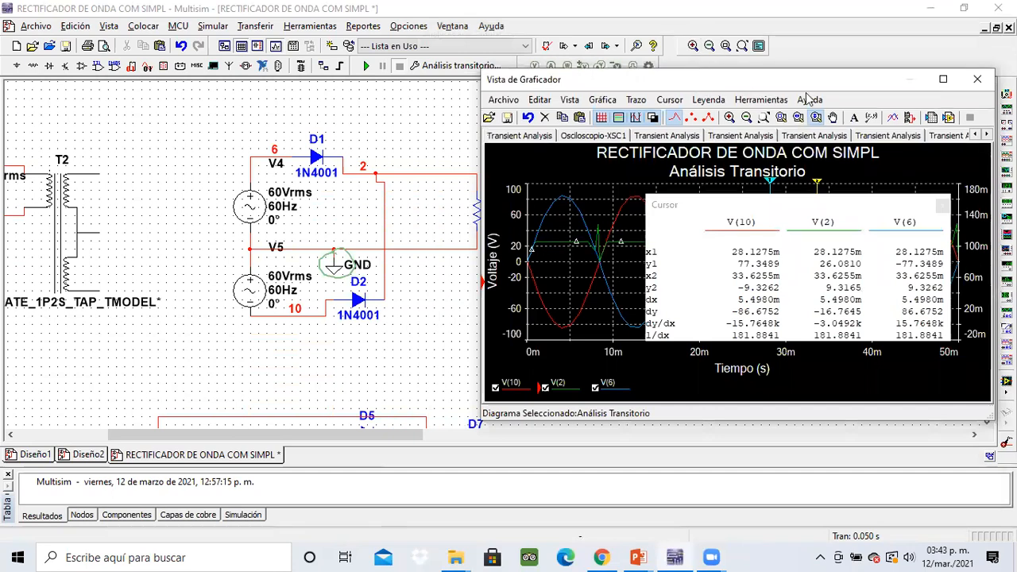
click(944, 80)
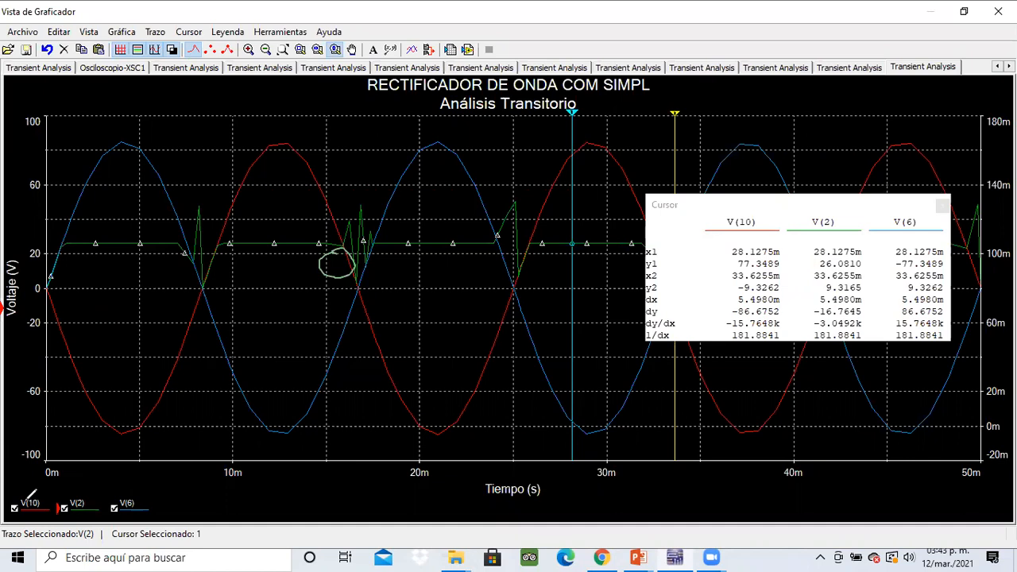
- Mark the first V(6) and V(10) peaks in green and place cursor 1 at about 3.98 ms and cursor 2 at about 12.75 ms
drag(115, 139, 112, 142)
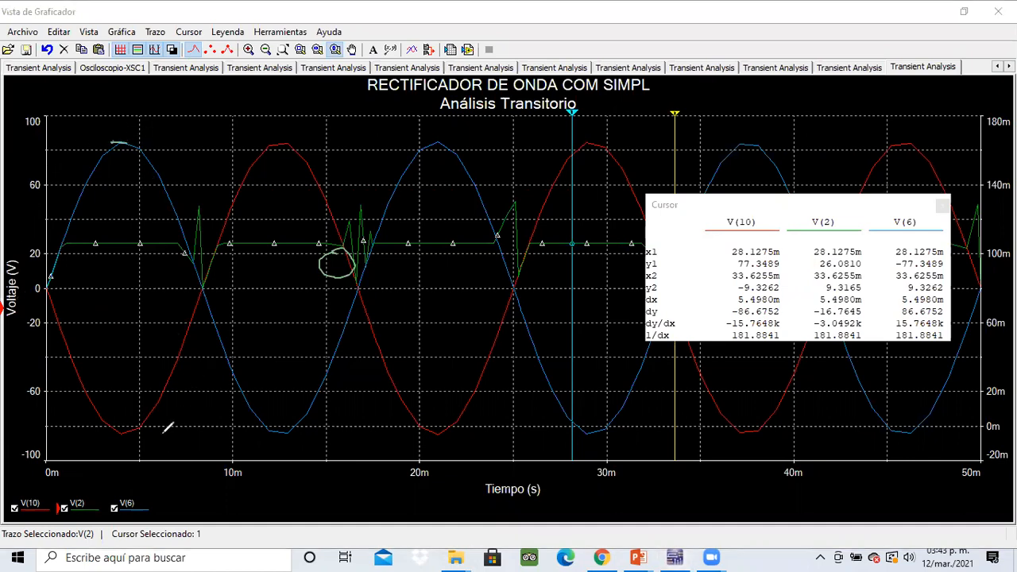
drag(122, 434, 115, 434)
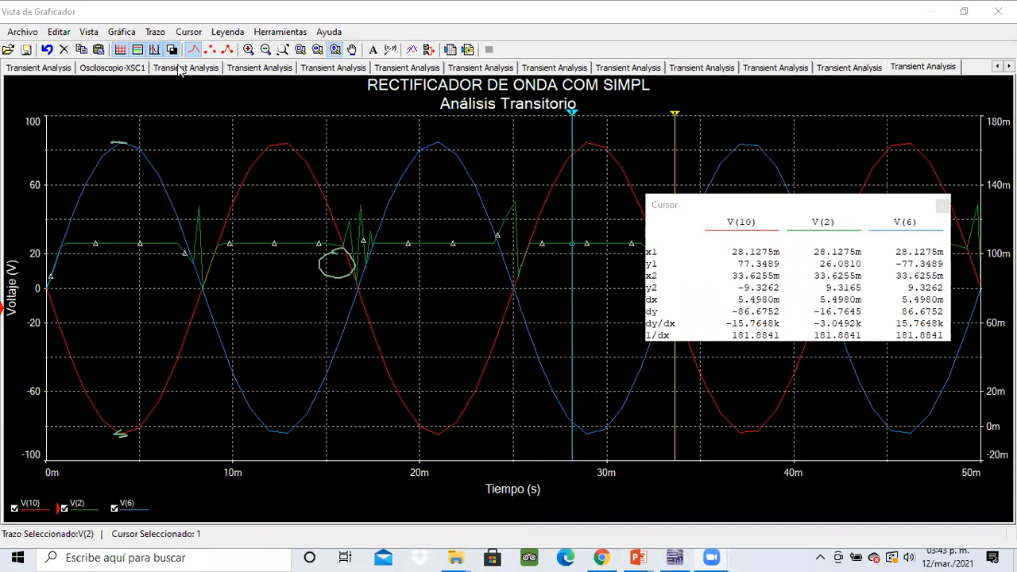
drag(574, 111, 124, 212)
drag(768, 197, 442, 133)
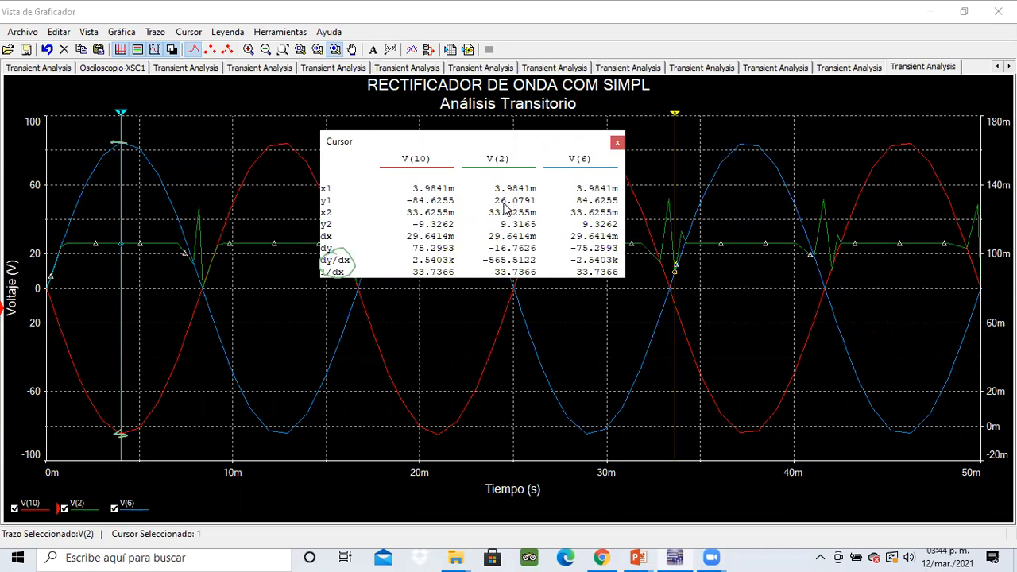
drag(674, 113, 283, 209)
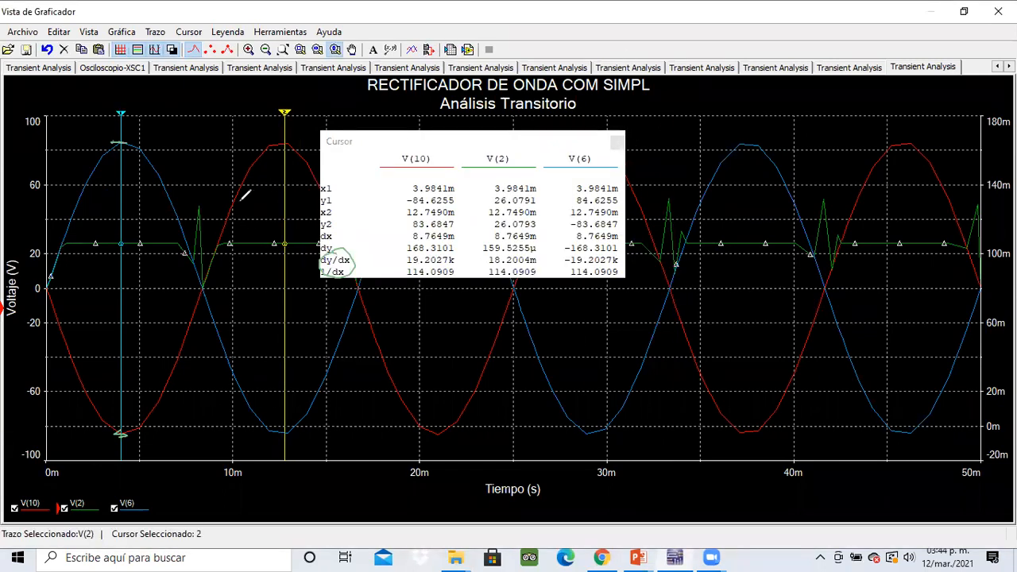
- Circle the first V(2) spike near 8 ms in green, then close the grapher to return to the schematic
mouse_move(198, 193)
mouse_down()
mouse_move(179, 252)
mouse_move(191, 208)
mouse_up()
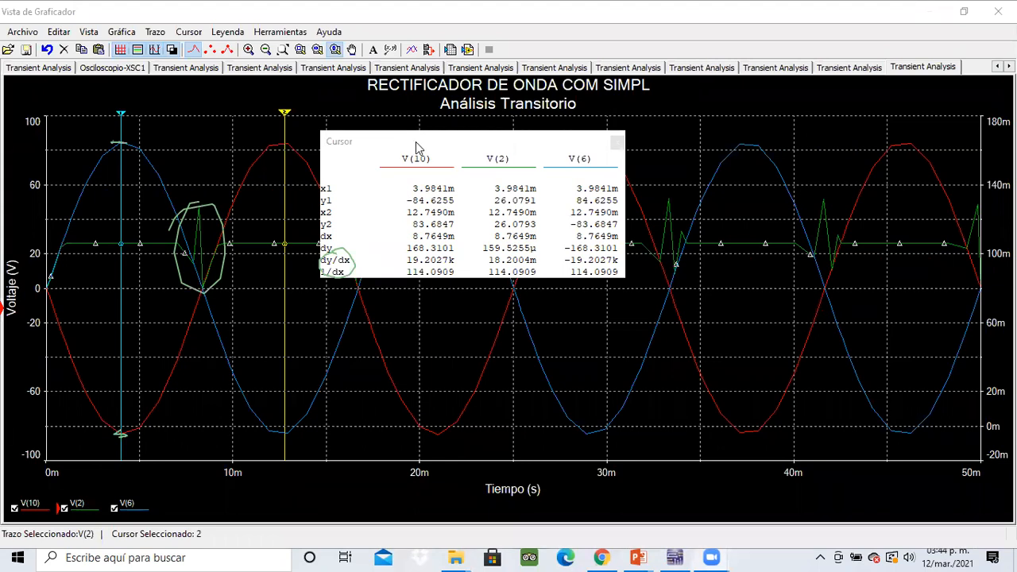
drag(465, 143, 702, 90)
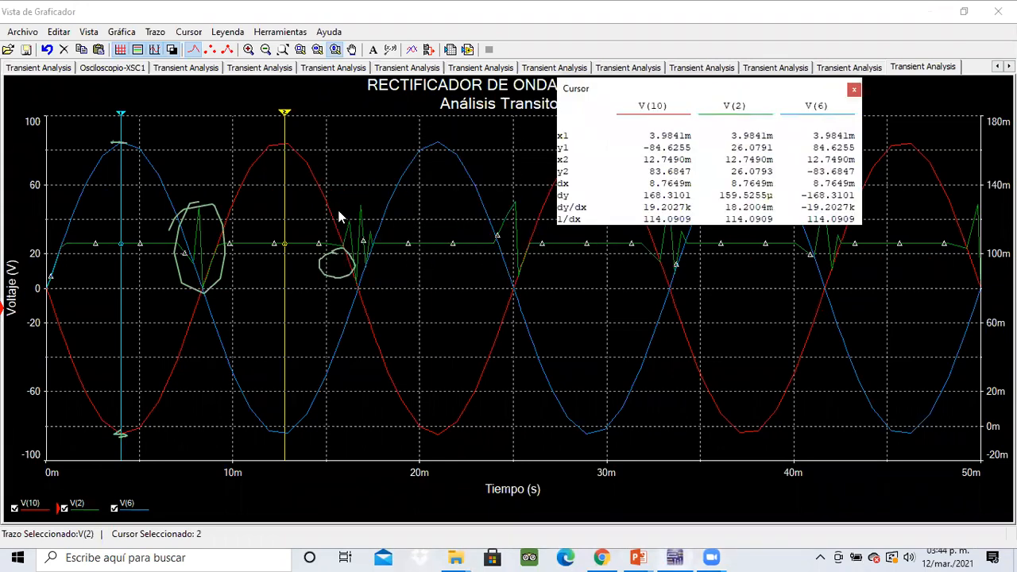
click(686, 48)
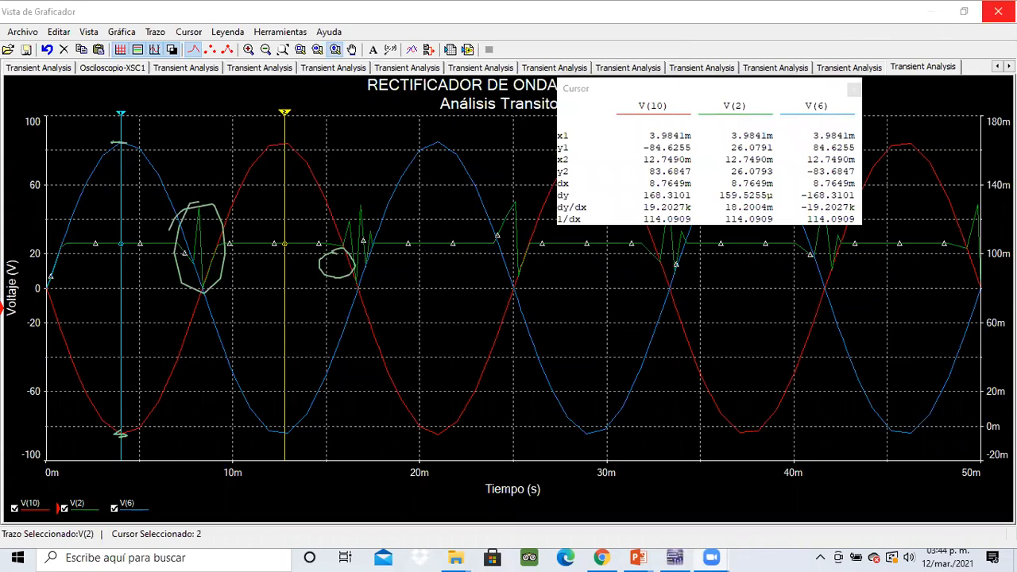
click(985, 18)
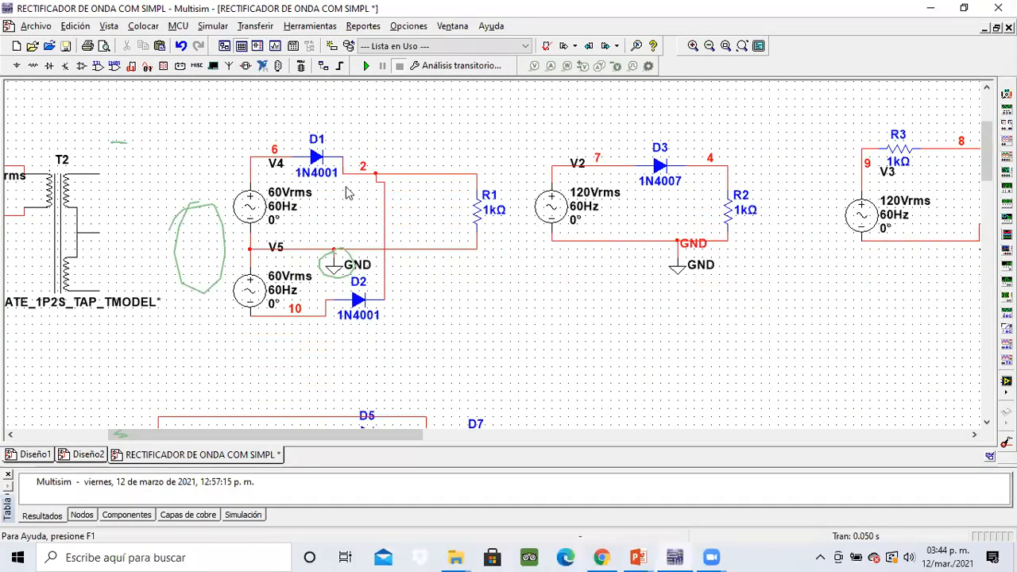
drag(316, 156, 317, 147)
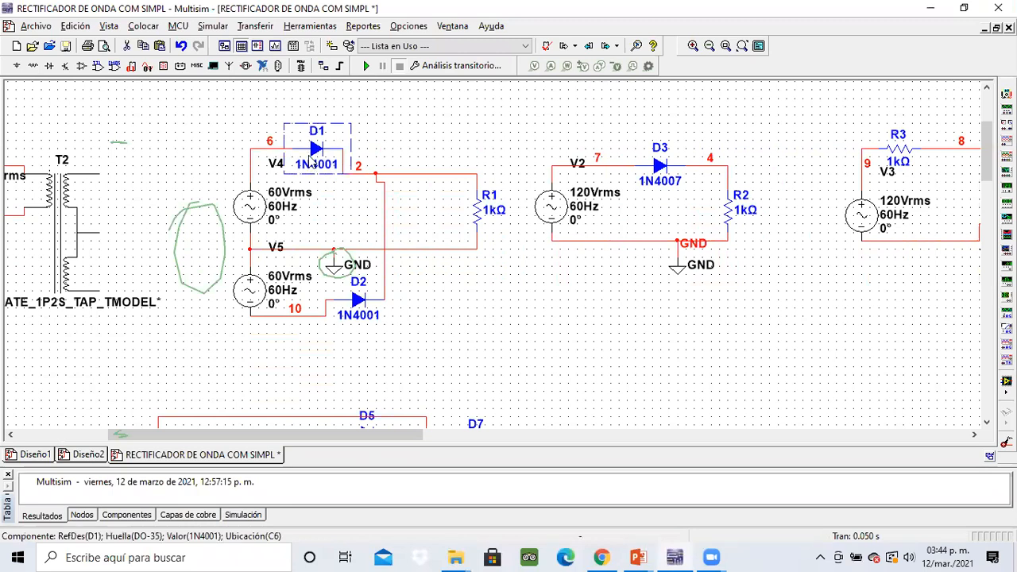
right_click(317, 149)
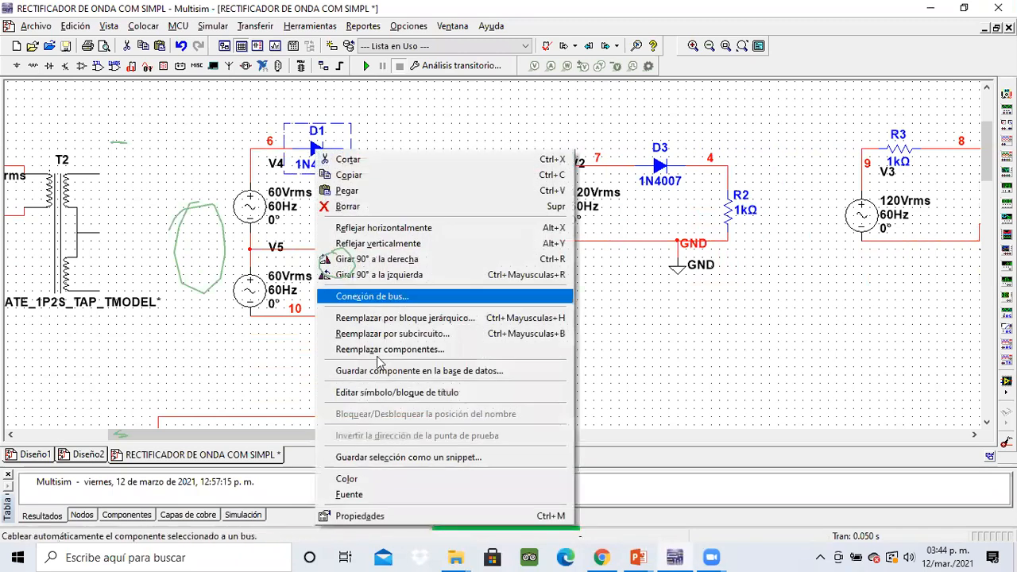
click(397, 337)
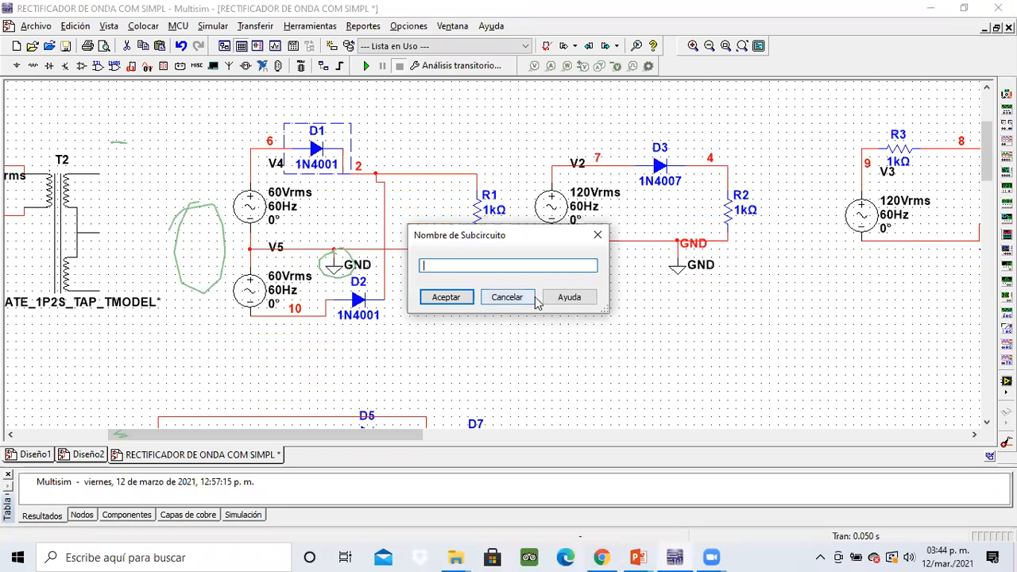
click(507, 297)
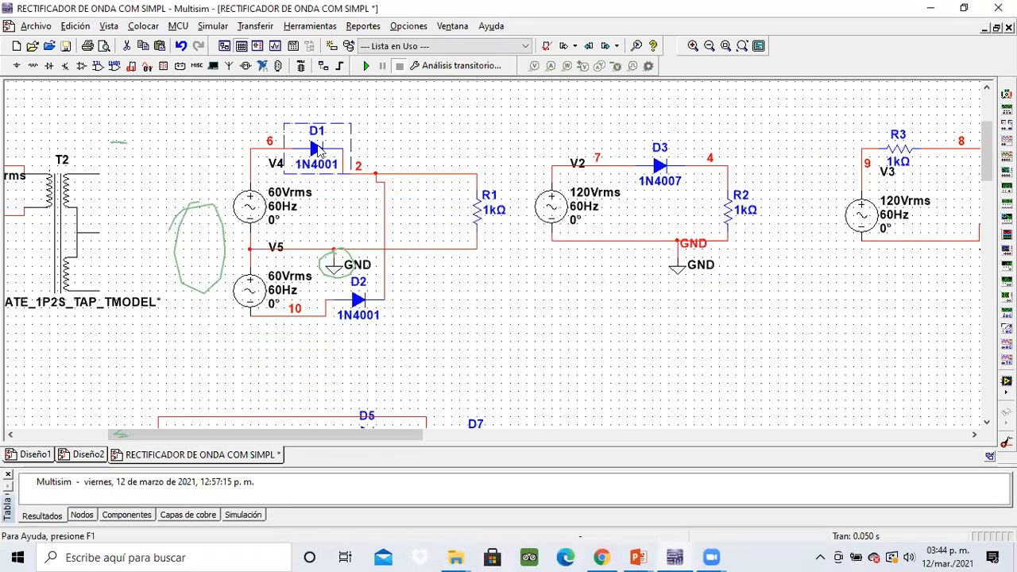
- Replace diode D1 of the V4–V5 circuit with a 1N4007 from the DIODE family
right_click(318, 147)
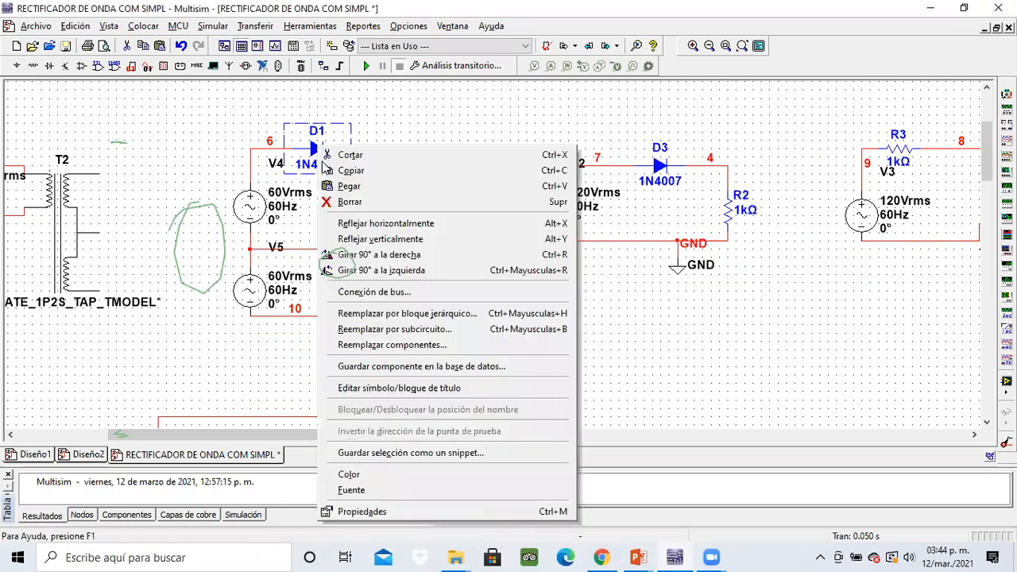
click(397, 347)
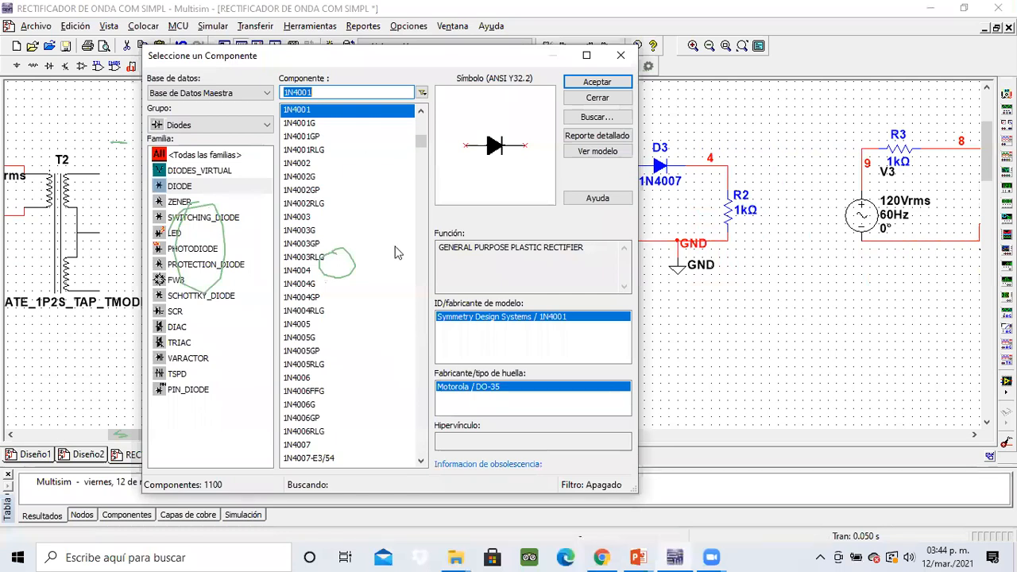
double_click(297, 444)
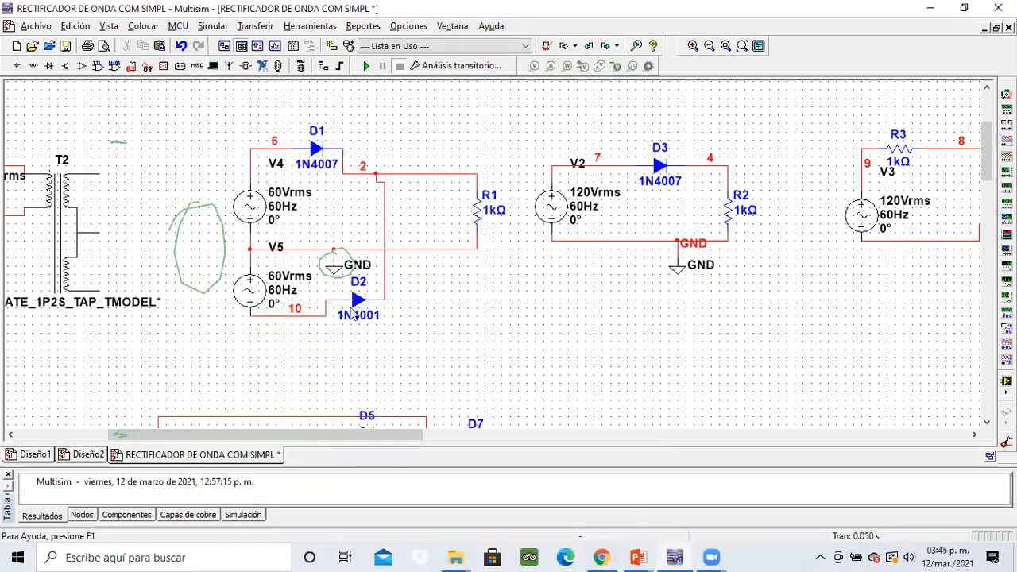
click(360, 308)
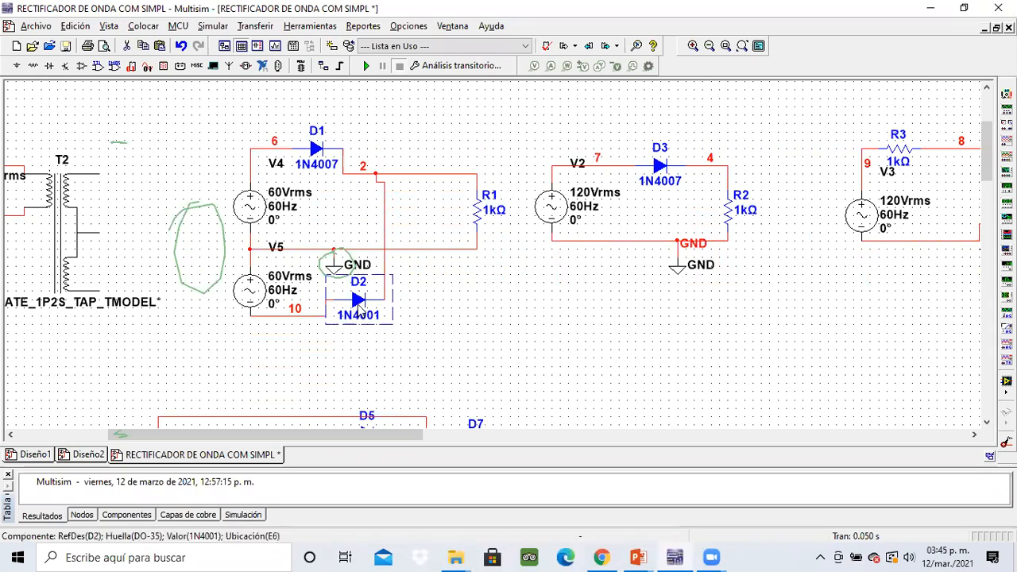
right_click(360, 308)
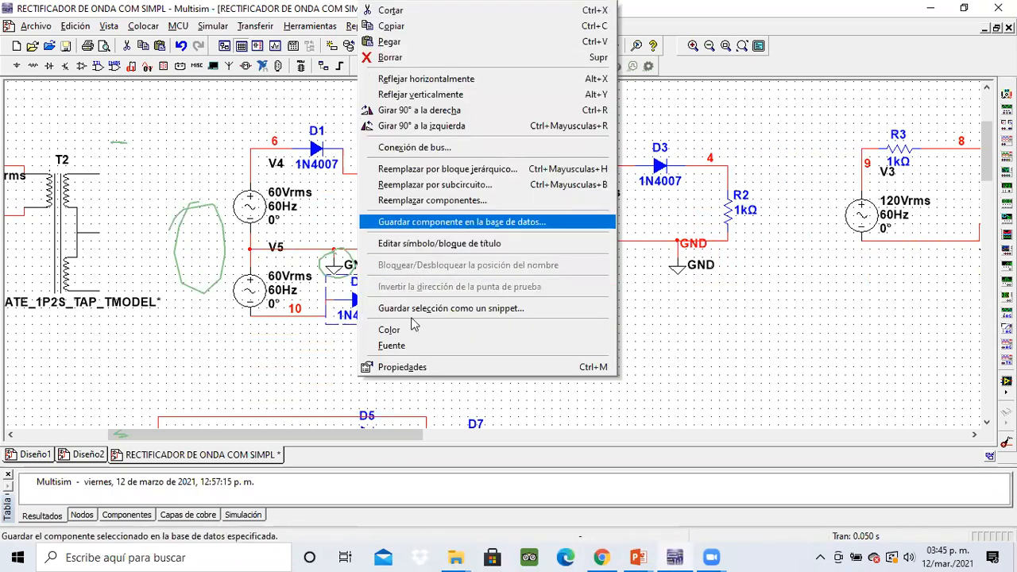
click(393, 368)
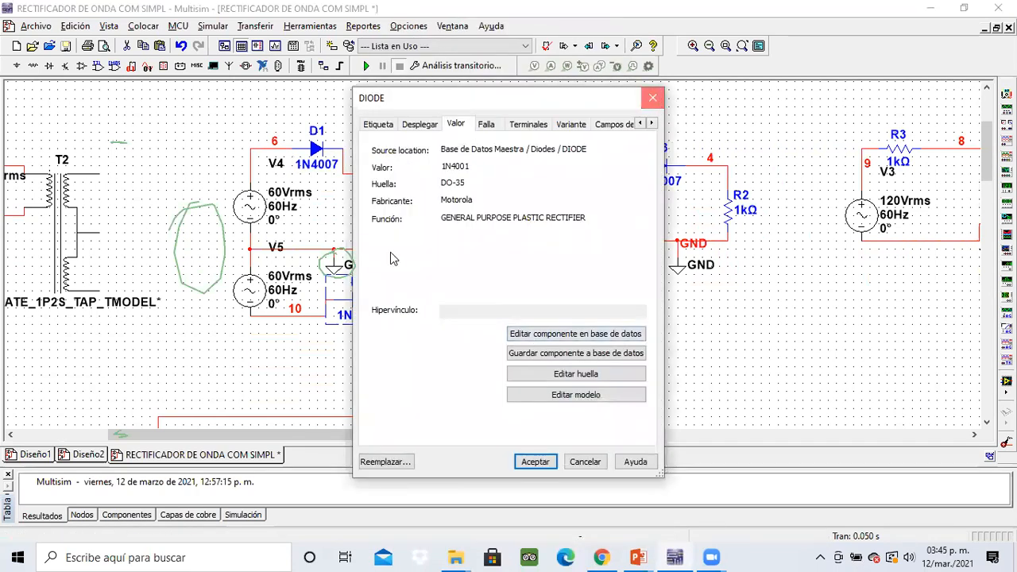
click(652, 98)
- Replace diode D2 of the V4–V5 circuit with a 1N4007 from the DIODE family
right_click(358, 297)
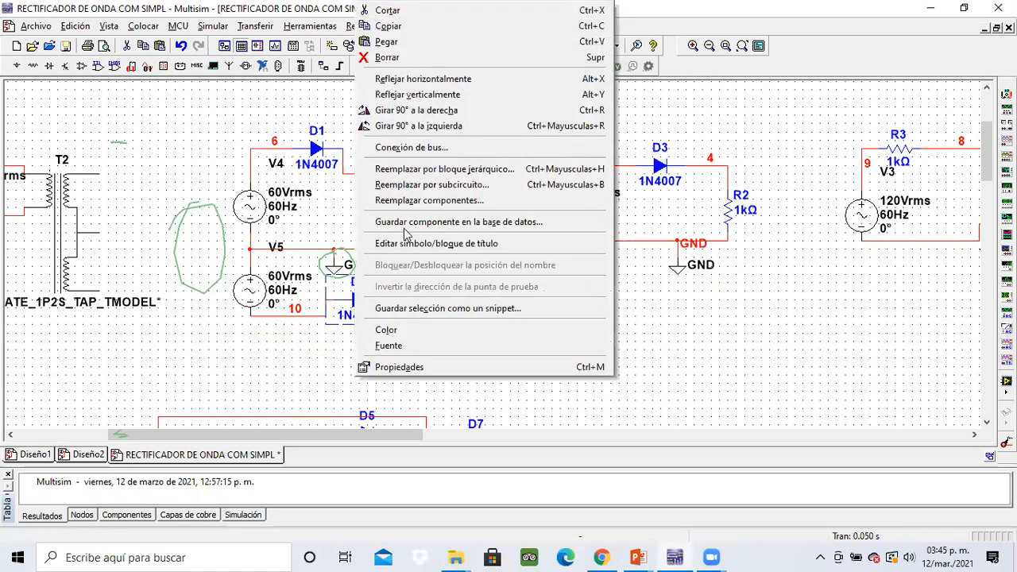
click(399, 201)
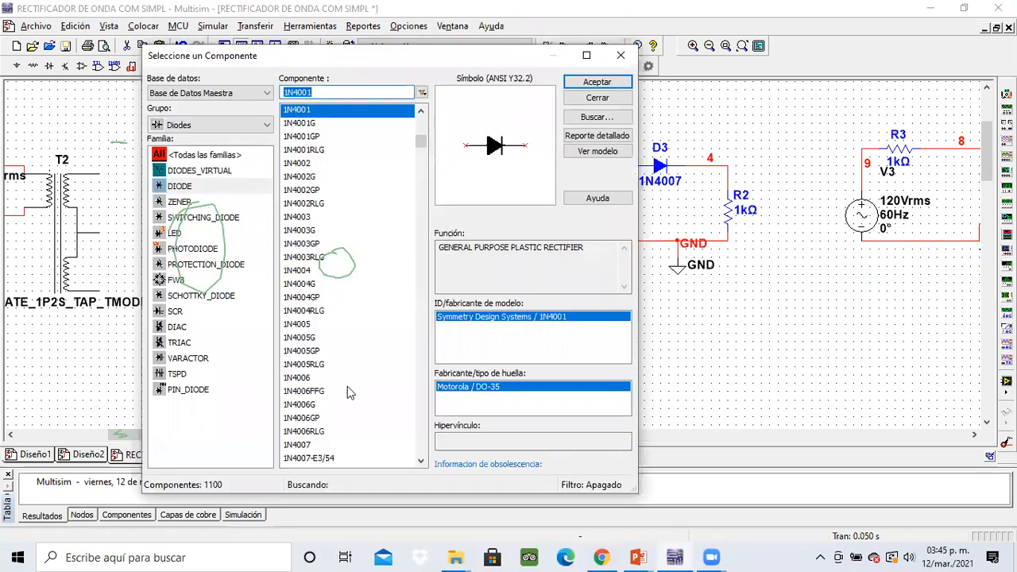
double_click(310, 445)
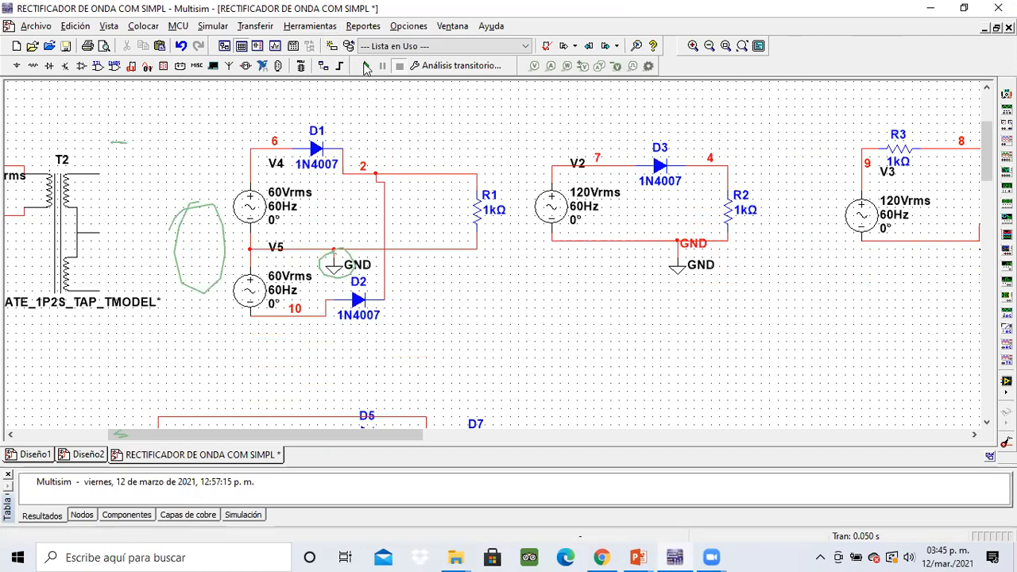
- Rerun the transient analysis, show the full waveforms and move the cursor readout clear of the first peaks and the legend
click(364, 64)
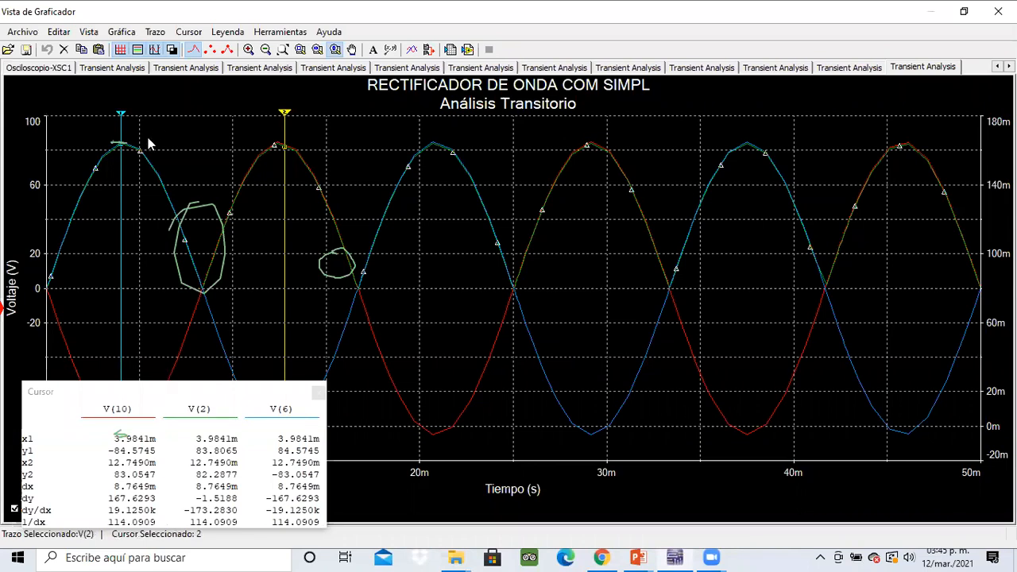
drag(163, 376, 221, 368)
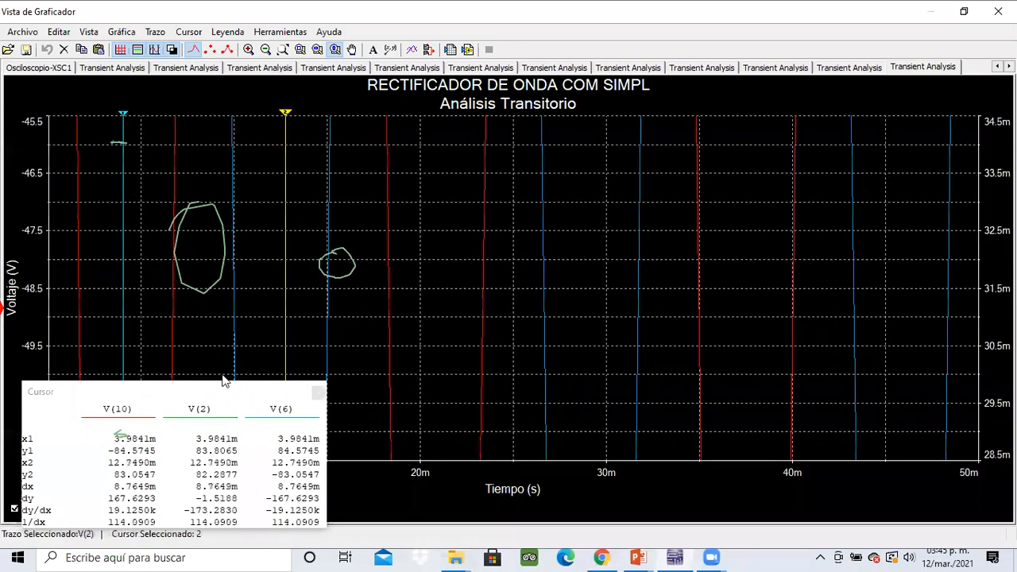
click(282, 50)
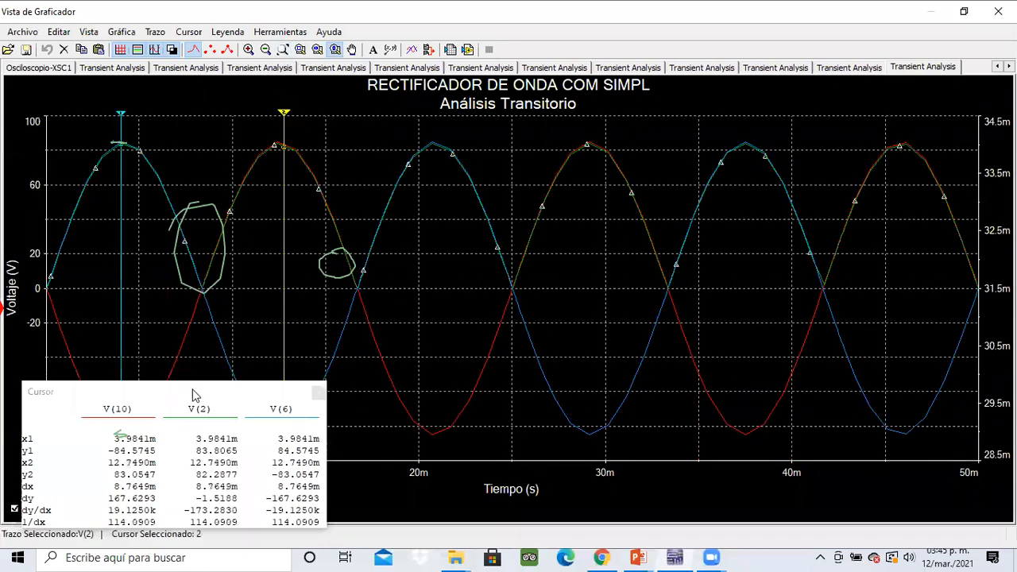
drag(195, 394, 850, 9)
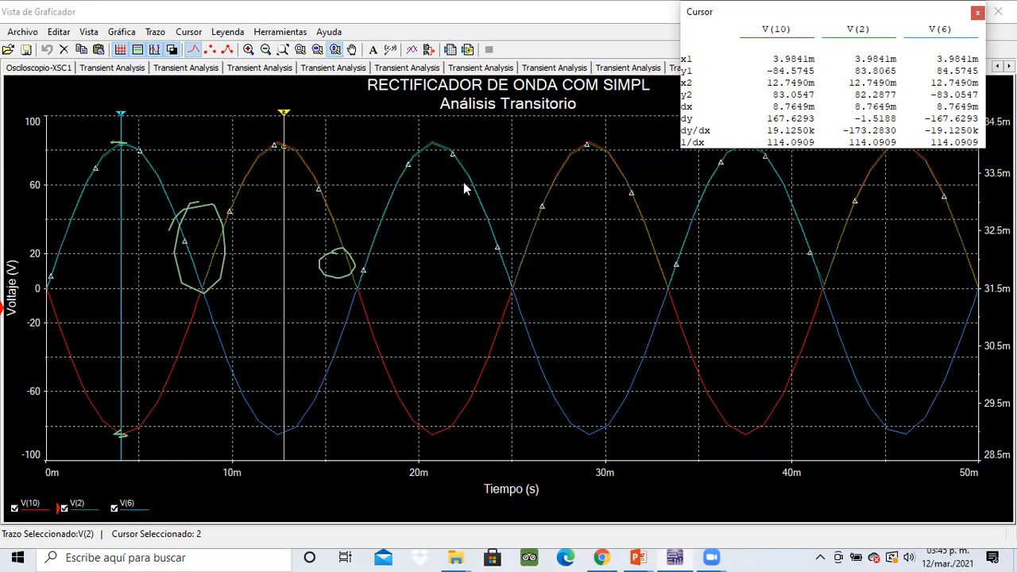
click(493, 518)
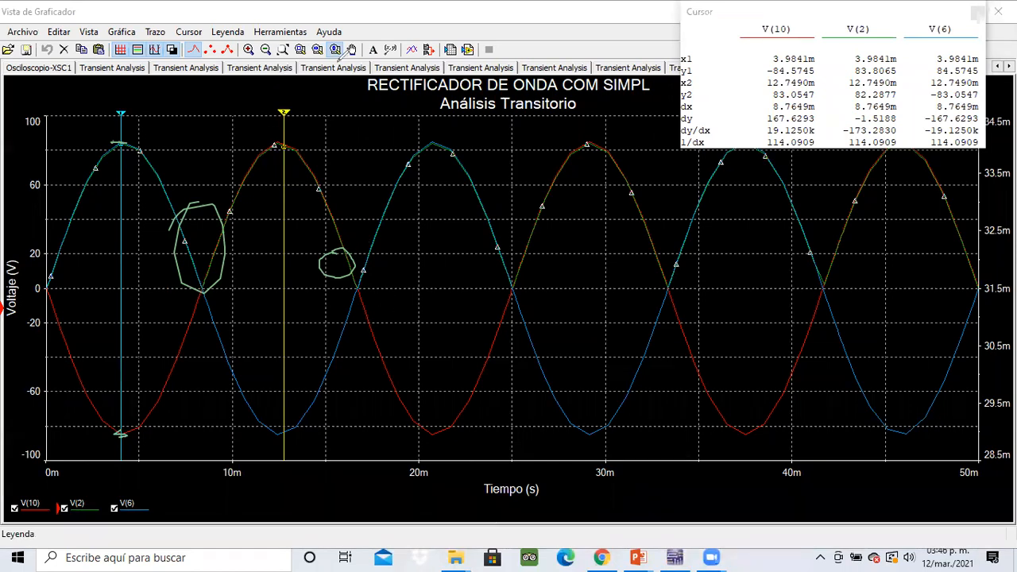
click(157, 136)
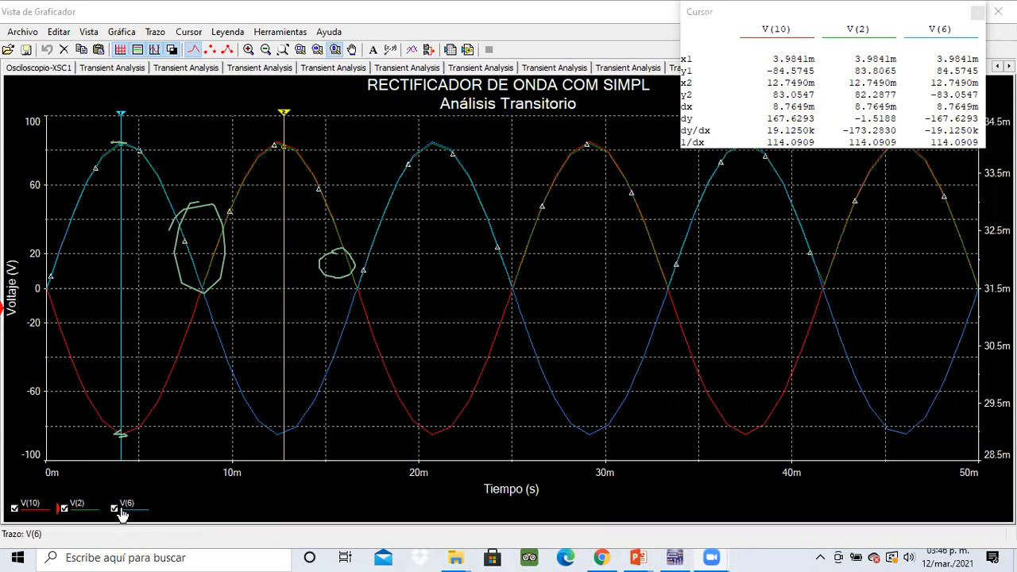
click(70, 509)
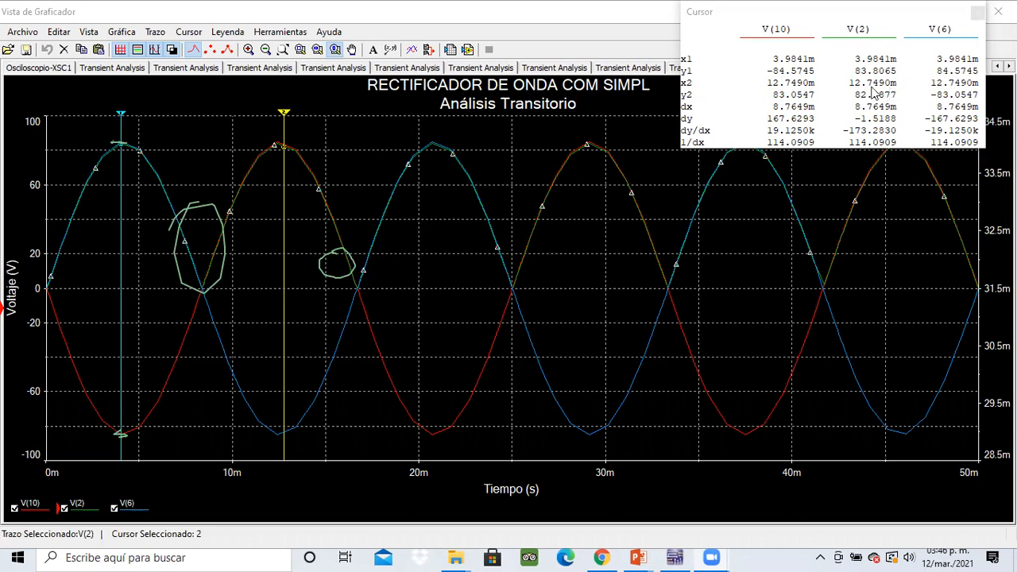
- Measure the second rectified V(2) peak by moving cursor 2 to about 12.42 ms and cursor 1 to about 12.38 ms
drag(286, 116, 279, 119)
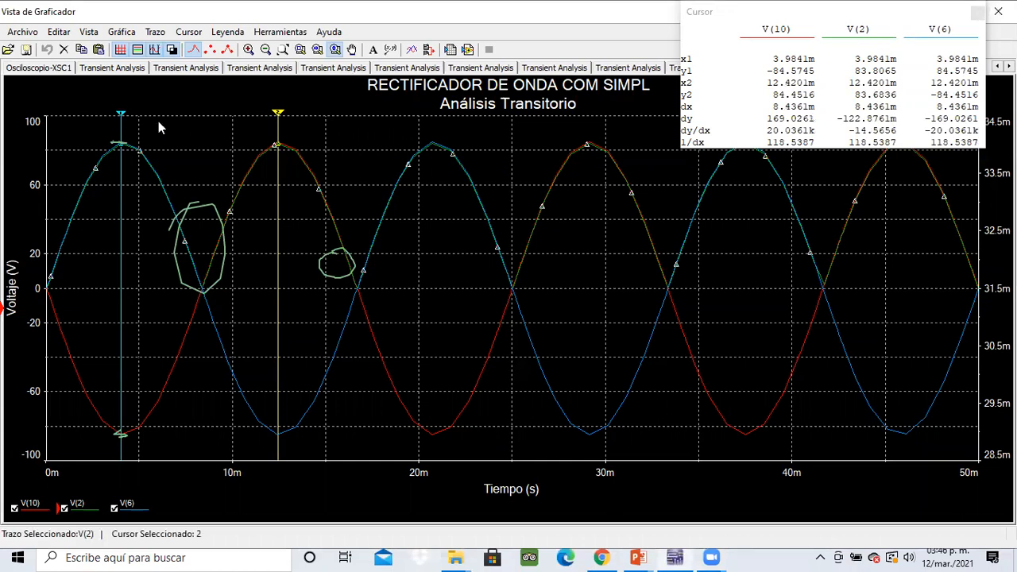
drag(121, 115, 278, 114)
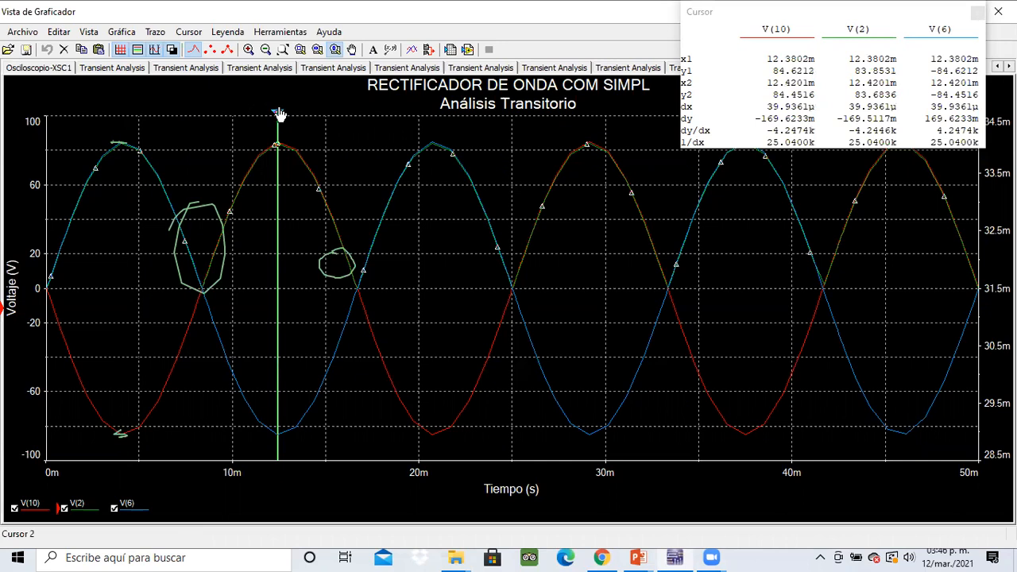
- Select the V(10) trace and mark its y1 value, its column heading and the V(2) heading in the cursor readout
click(293, 149)
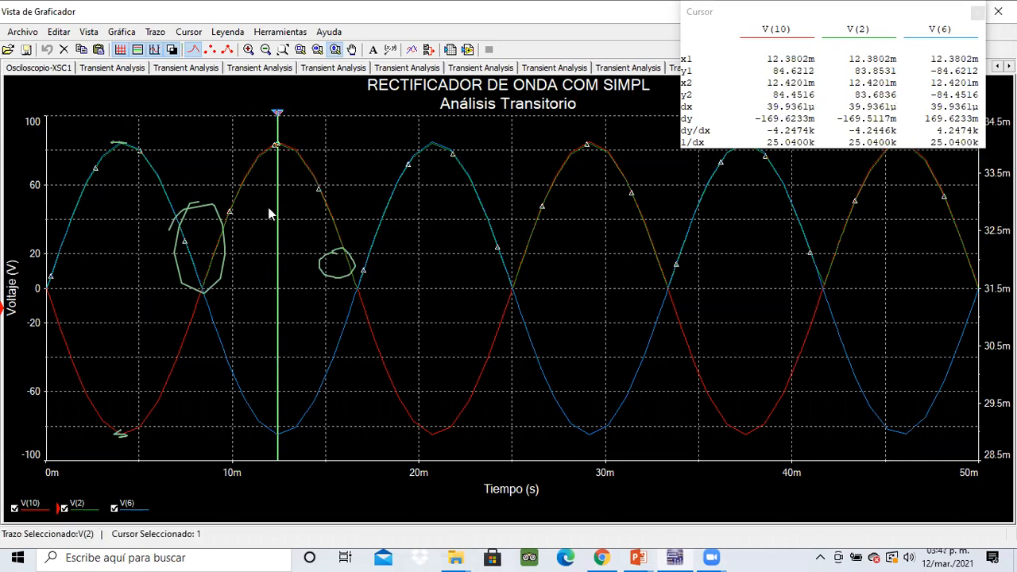
click(187, 335)
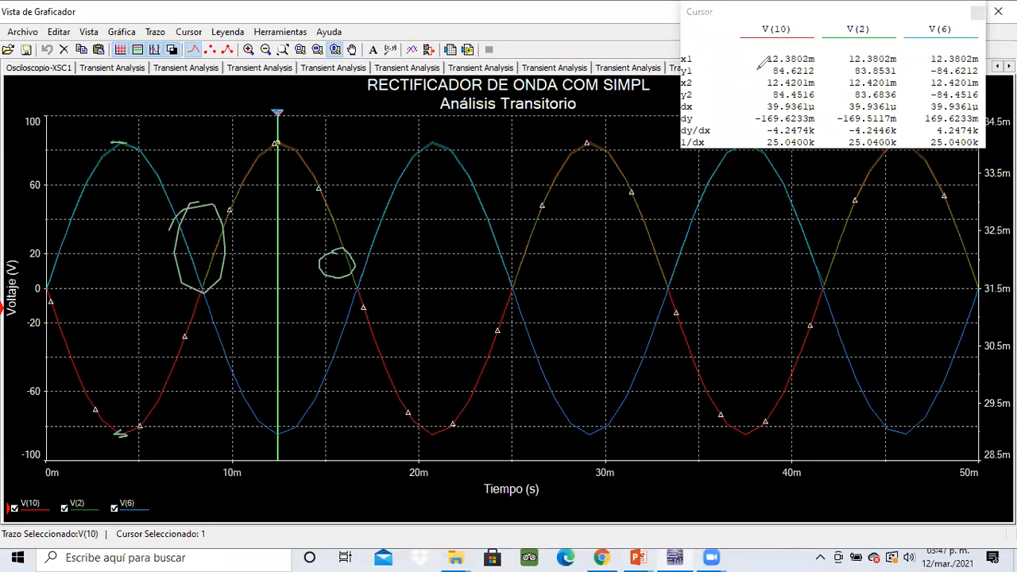
drag(755, 69, 767, 62)
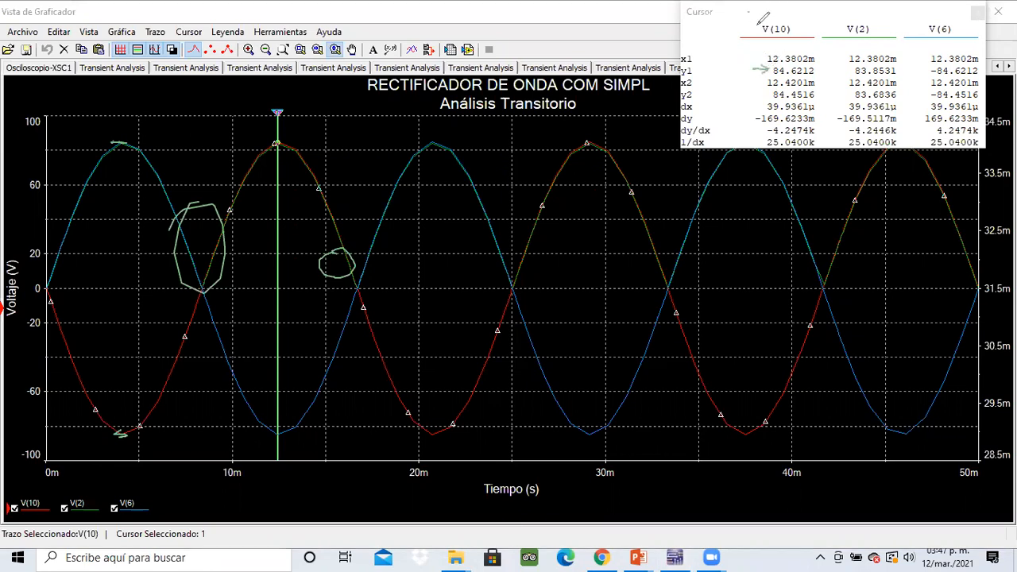
mouse_move(755, 9)
mouse_down()
mouse_move(752, 24)
mouse_move(771, 16)
mouse_up()
drag(879, 34, 874, 22)
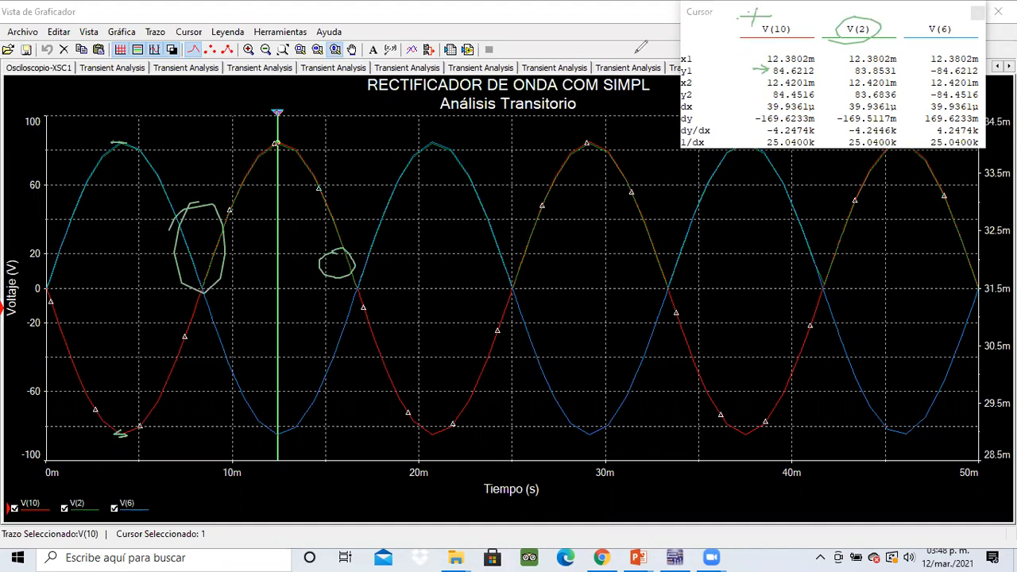
- Mark the second half-wave plus and the third minus, and measure the third peak with cursor 2 at about 20.81 ms
click(273, 155)
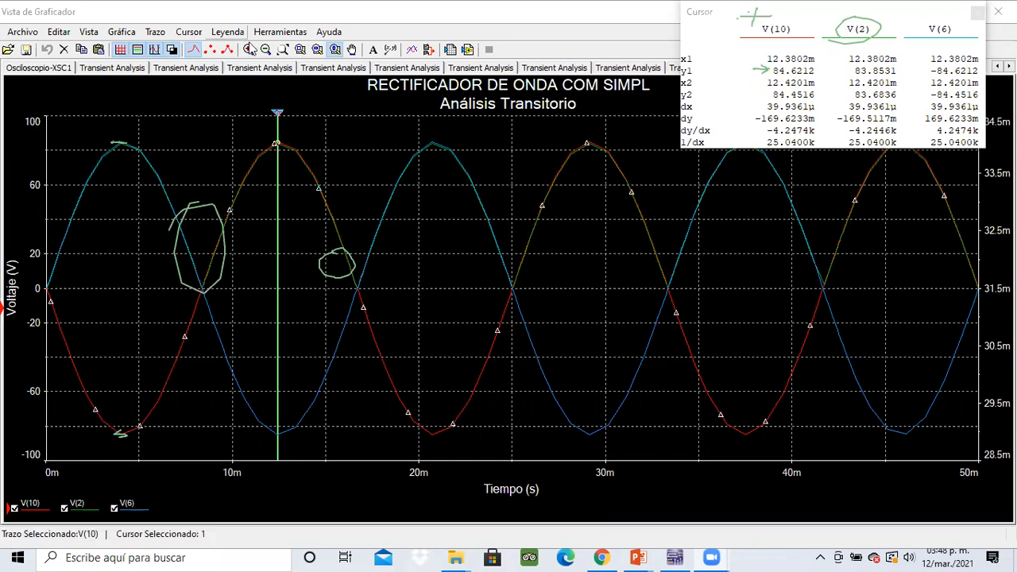
mouse_move(296, 165)
mouse_down()
mouse_move(303, 192)
mouse_move(304, 175)
mouse_up()
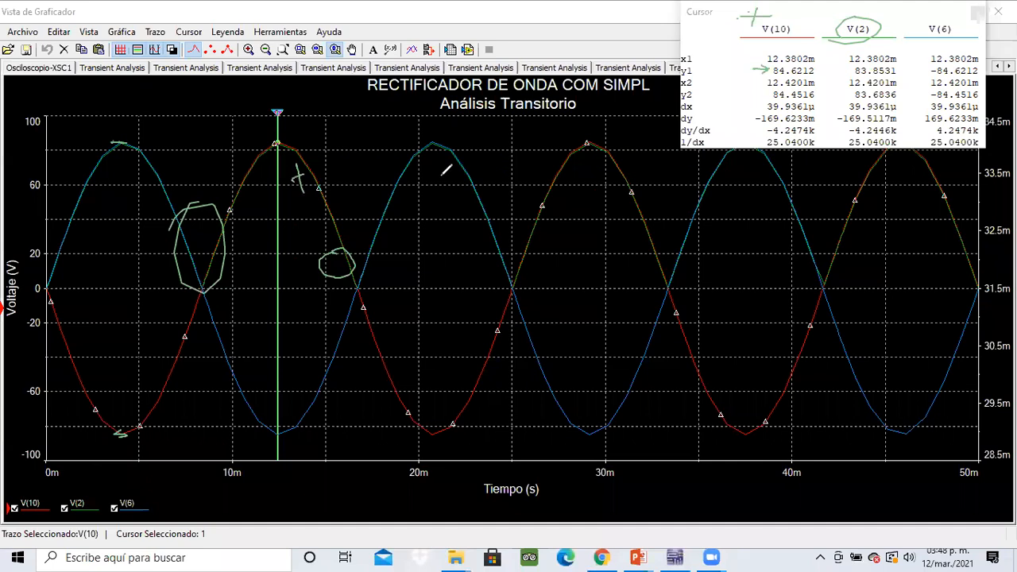
drag(429, 182, 455, 182)
drag(278, 117, 434, 127)
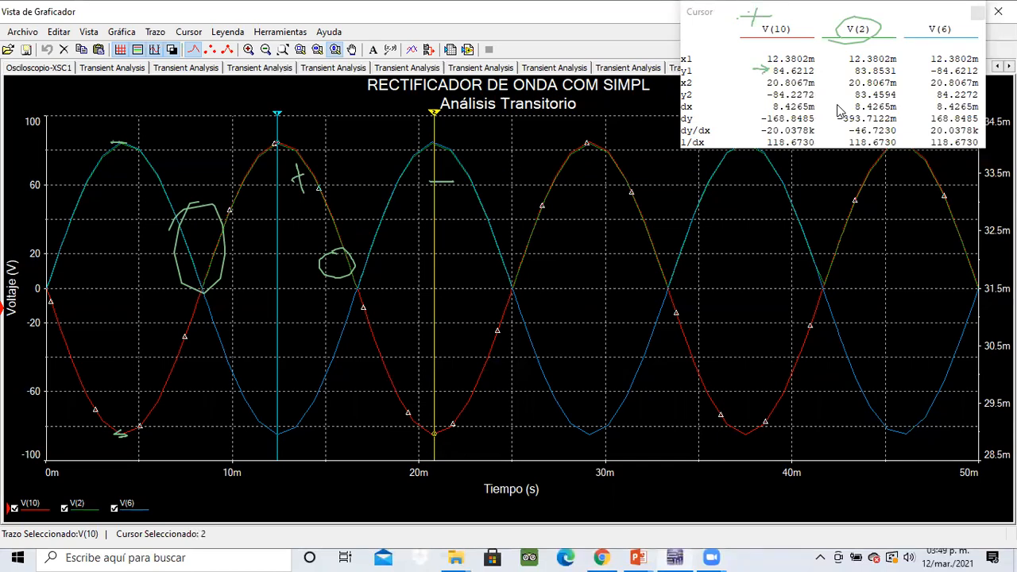
click(106, 42)
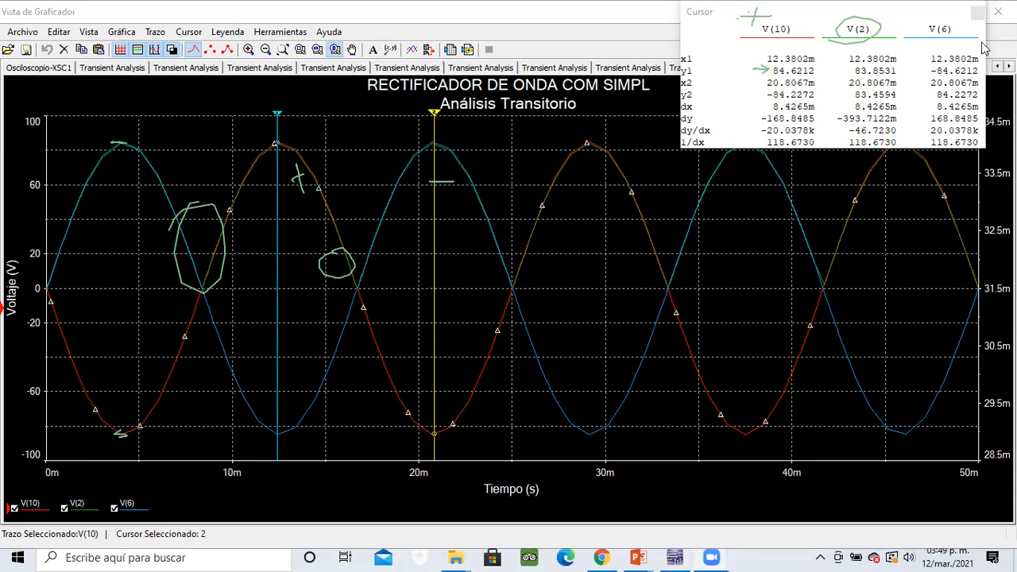
- Close the grapher and open the transient analysis output variables, with the dialog moved clear of the V4–V5 sources and diodes
click(997, 12)
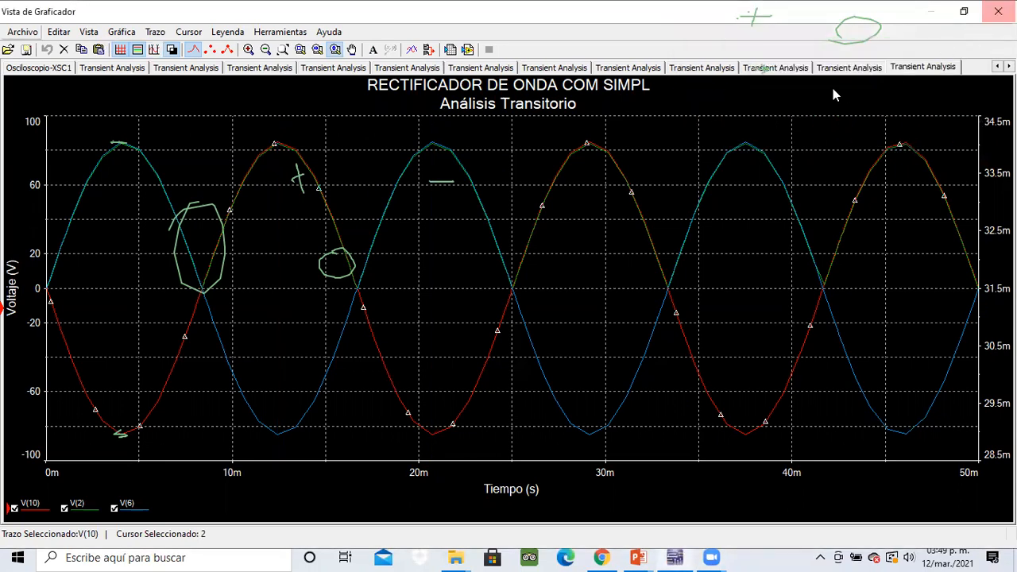
click(998, 11)
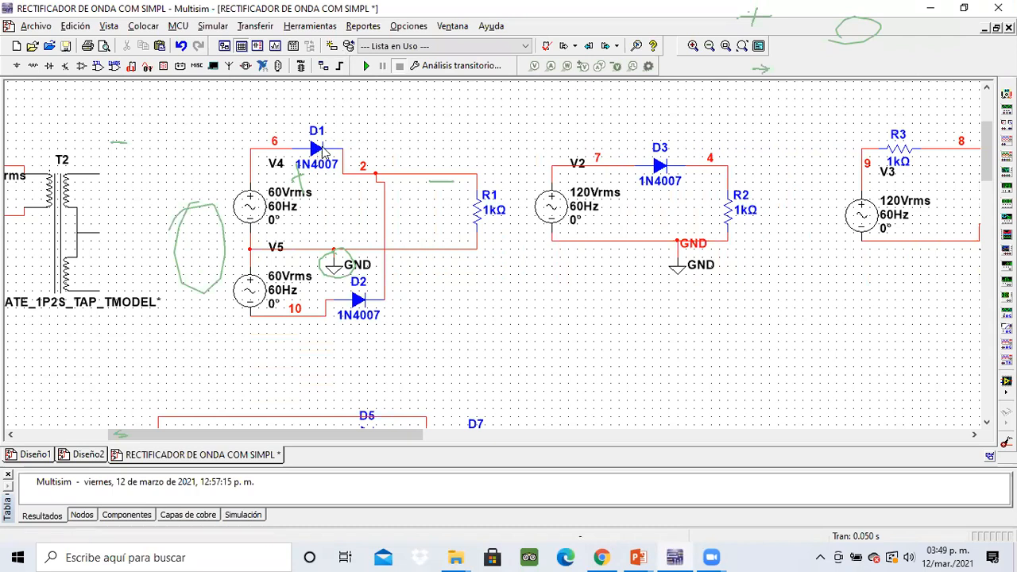
click(443, 66)
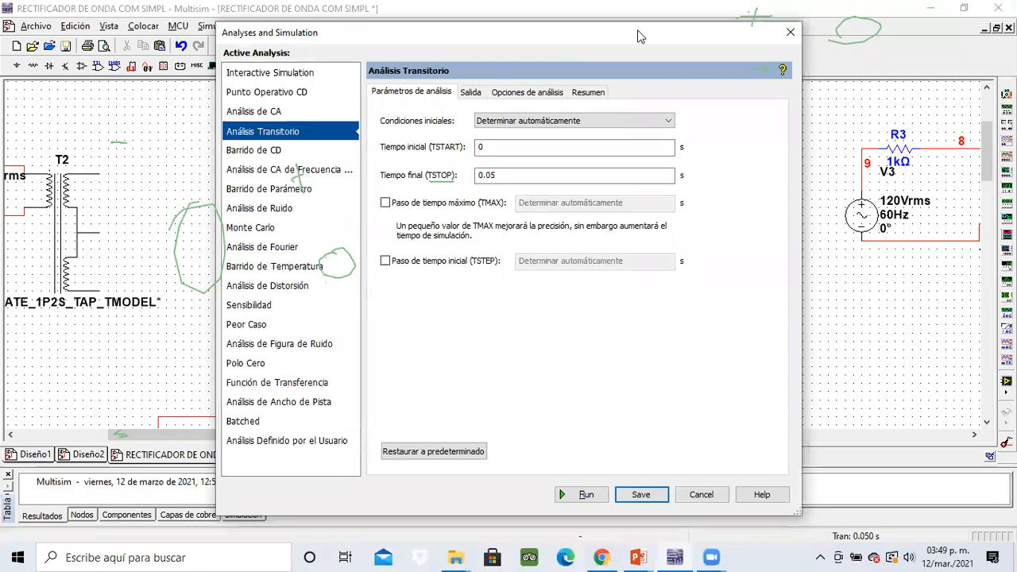
drag(640, 36, 853, 28)
click(683, 83)
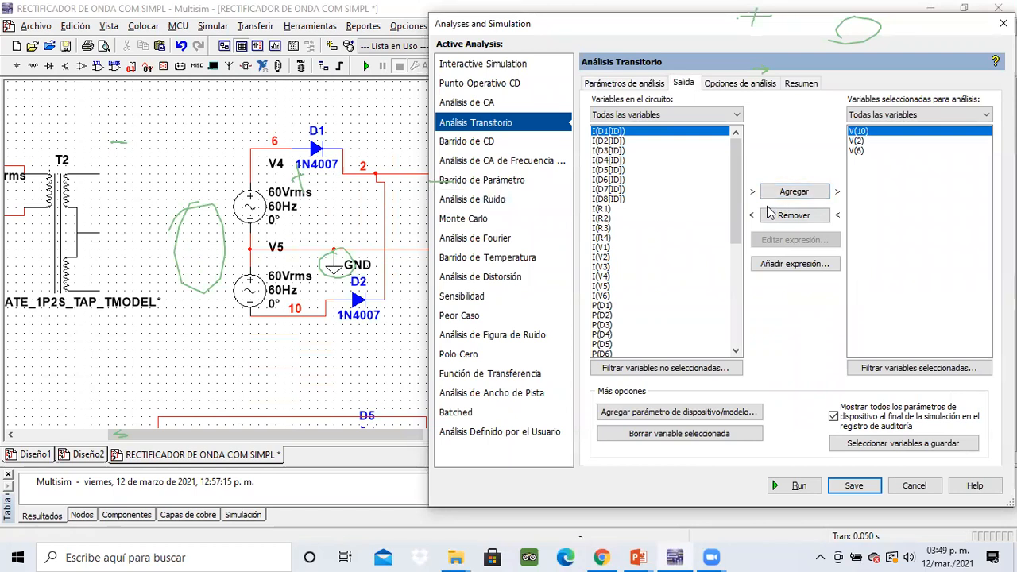
- Add the diode D1 voltage expression V(6)-V(2) to the variables selected for the transient analysis
click(794, 264)
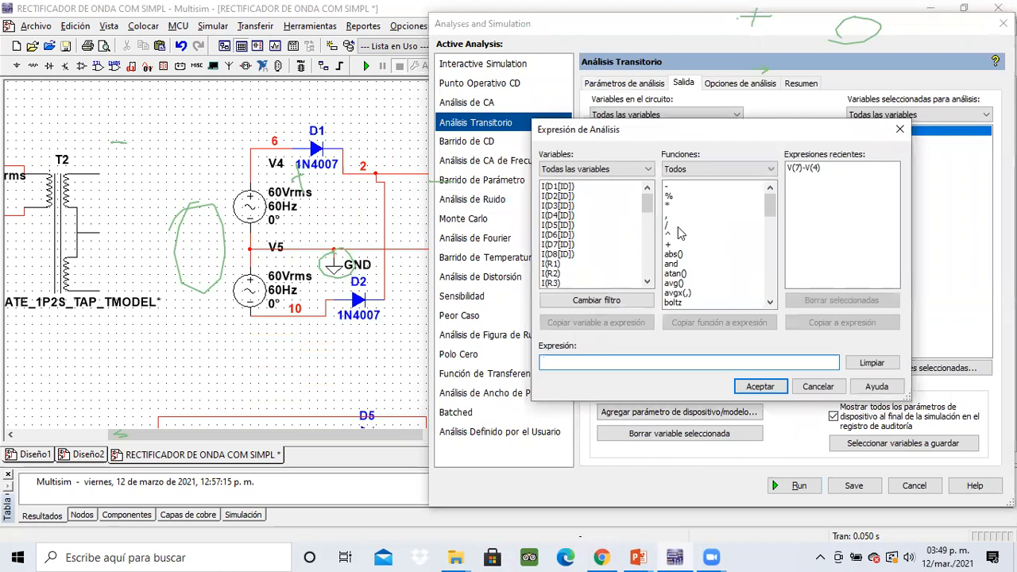
drag(647, 208, 647, 266)
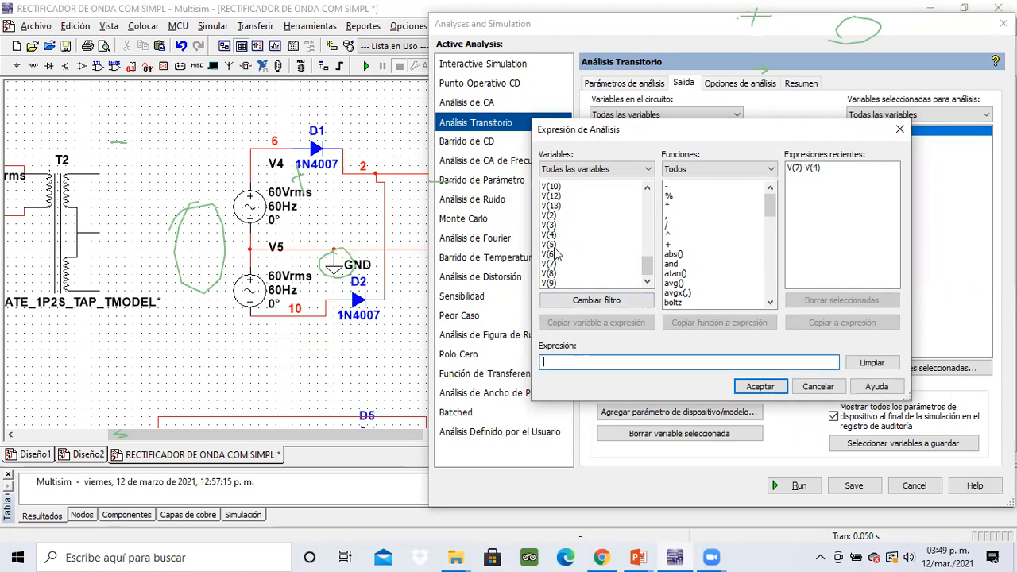
click(556, 254)
click(596, 321)
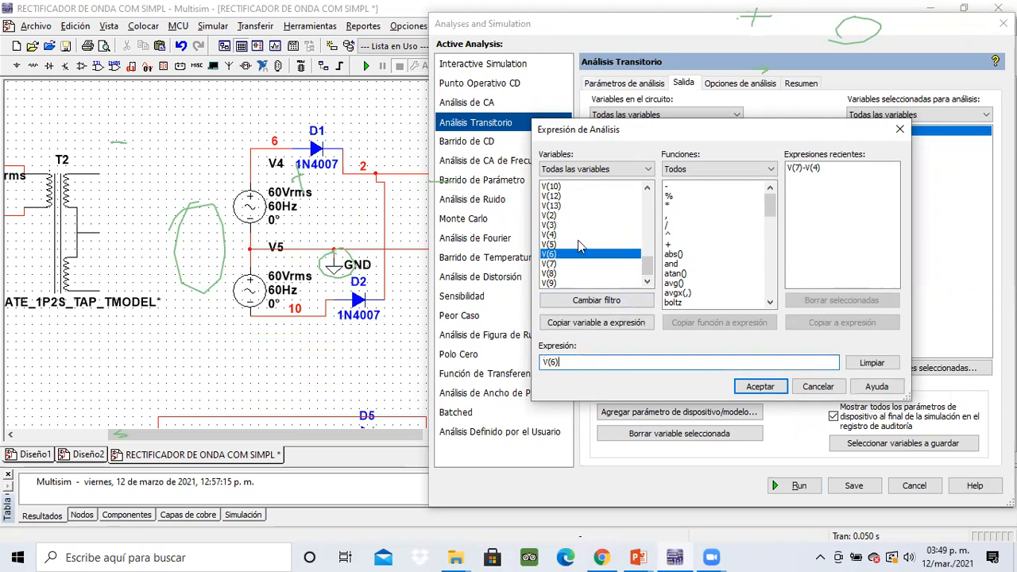
text(-)
double_click(554, 217)
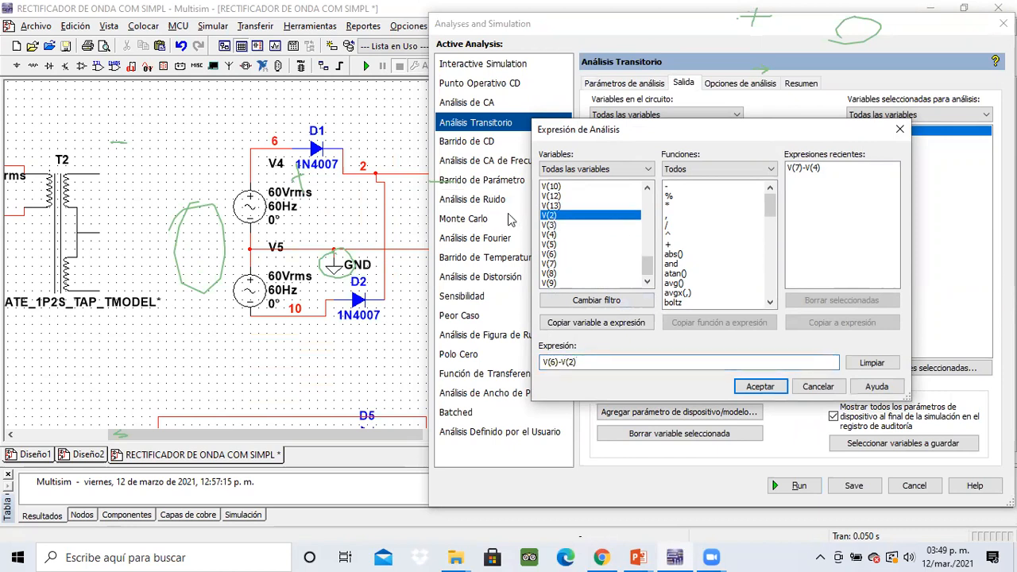
click(760, 386)
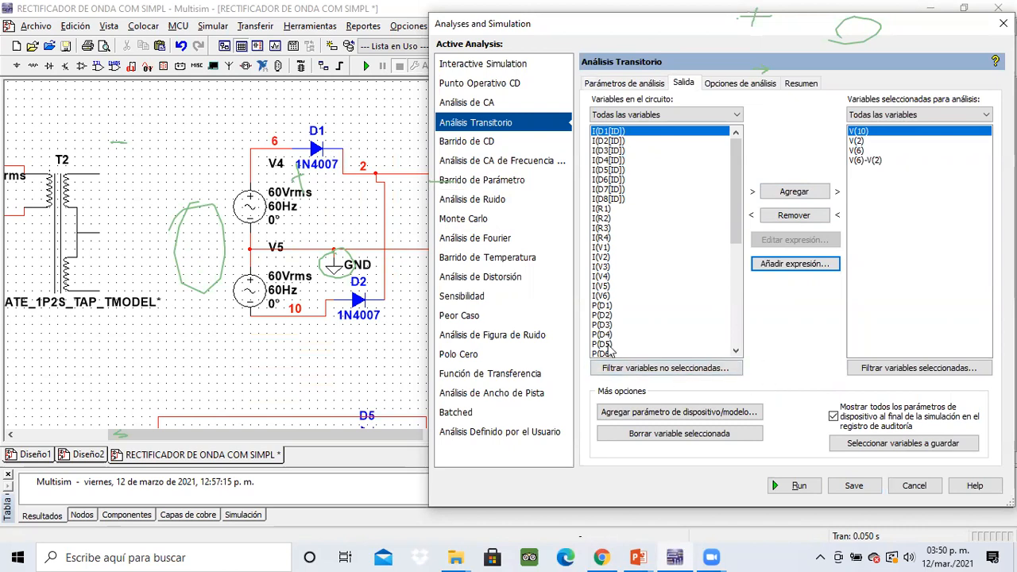
- Run the transient analysis and auto-range the left voltage axis to -200 to 100 so the full V(6)-V(2) trace fits
click(795, 484)
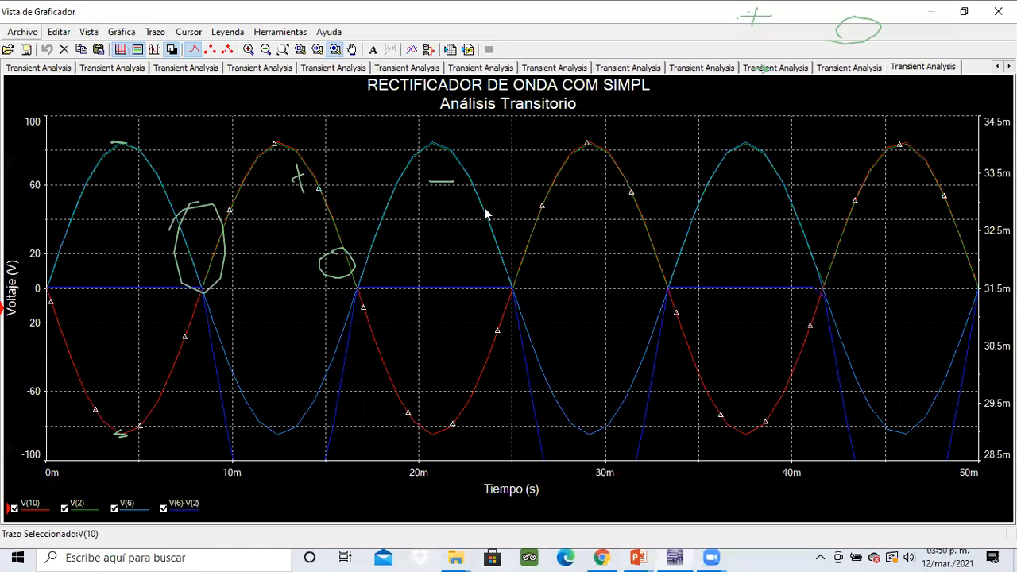
click(480, 218)
click(333, 429)
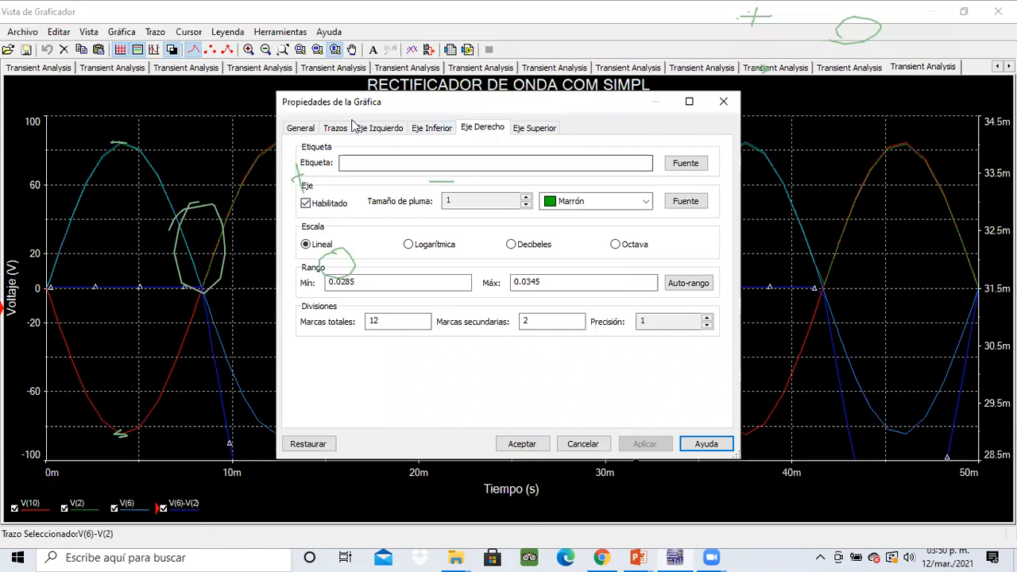
click(384, 128)
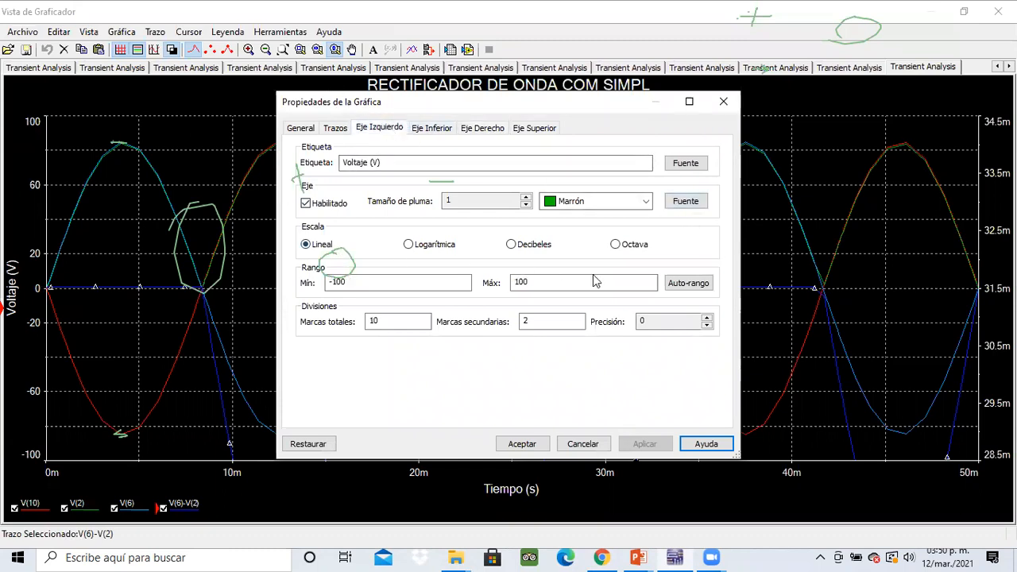
click(685, 286)
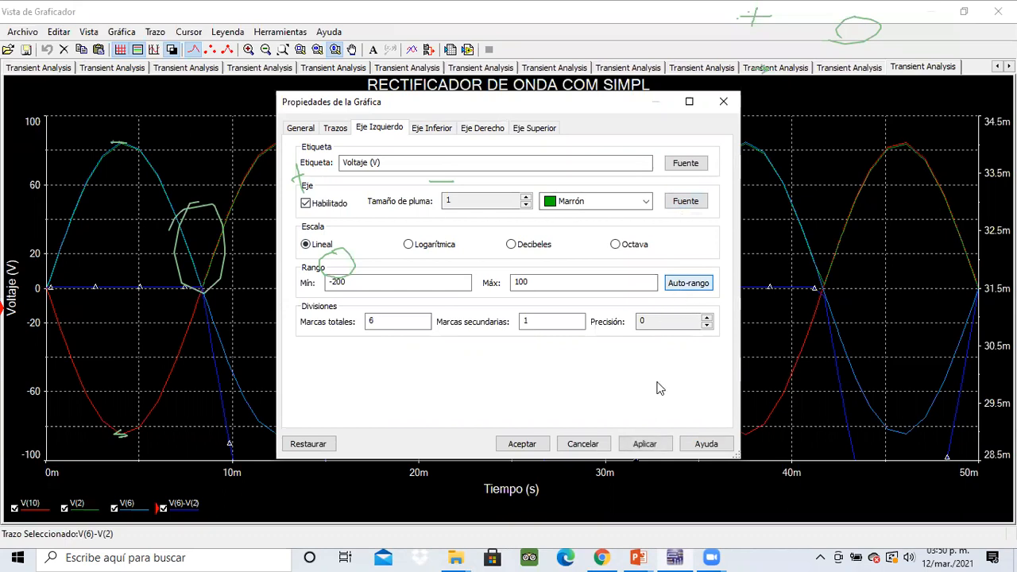
click(646, 443)
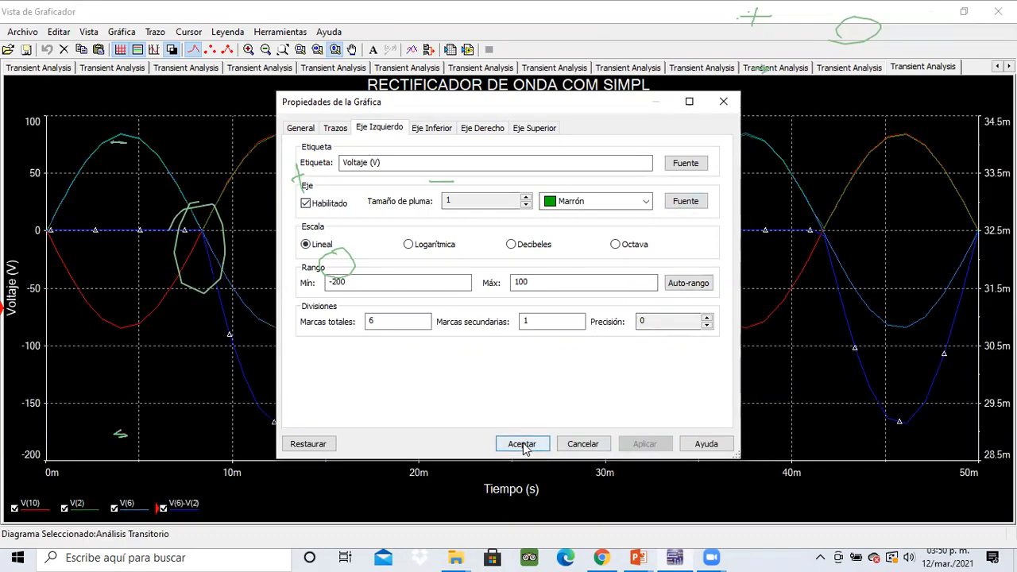
click(522, 445)
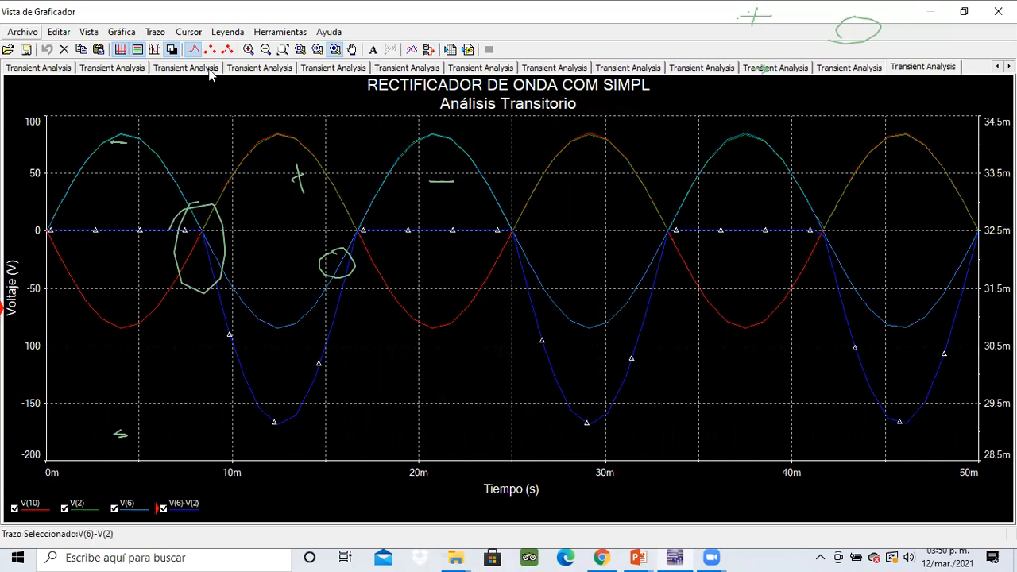
- Show the cursors to measure V(6)-V(2), moving the readout clear of the negative peak at cursor 1
click(156, 49)
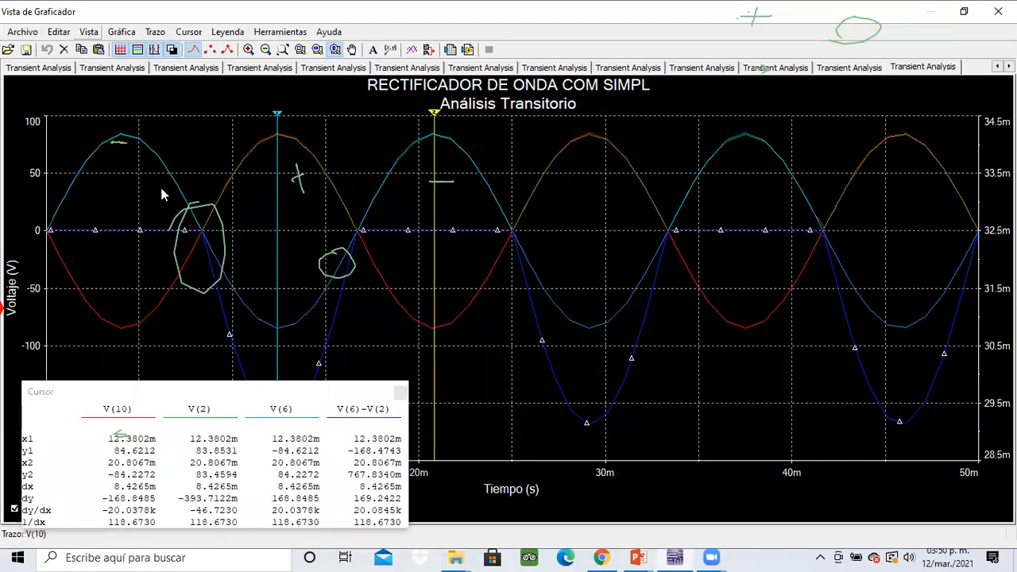
drag(135, 397, 675, 121)
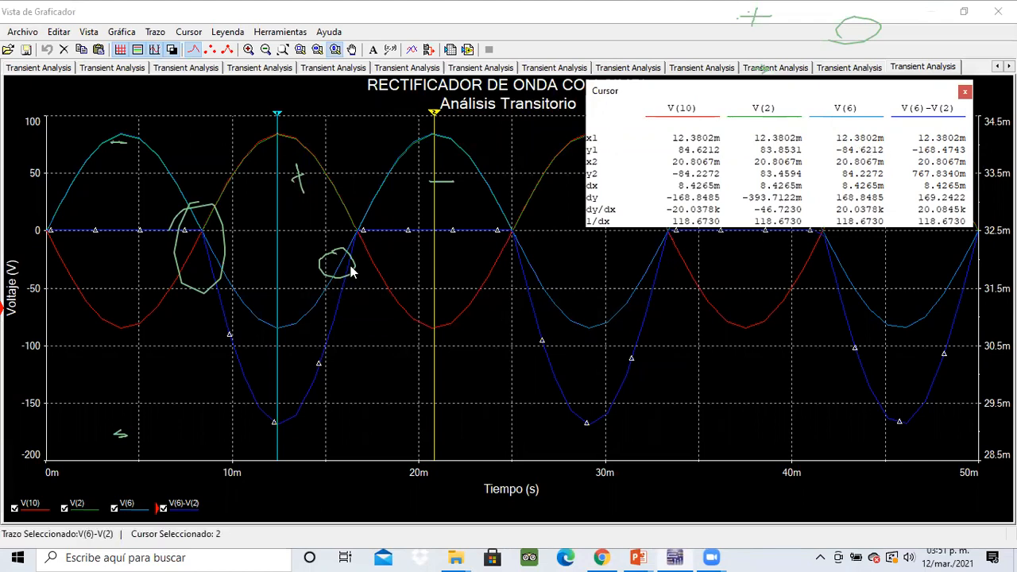
click(283, 334)
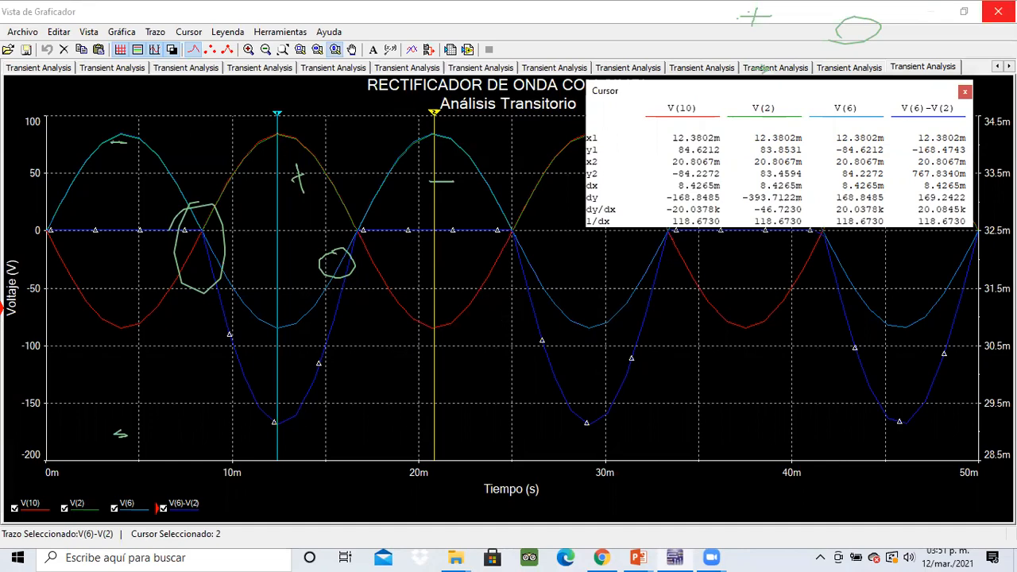
- Return to the schematic and shift diode D1 slightly to the right to straighten its wire to node 2
click(998, 11)
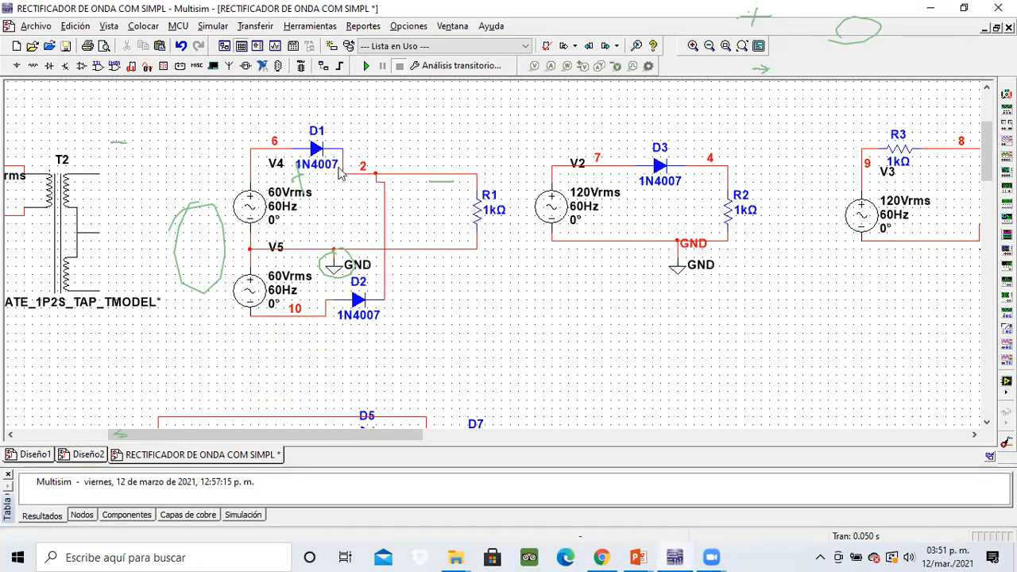
click(319, 152)
drag(318, 151, 326, 151)
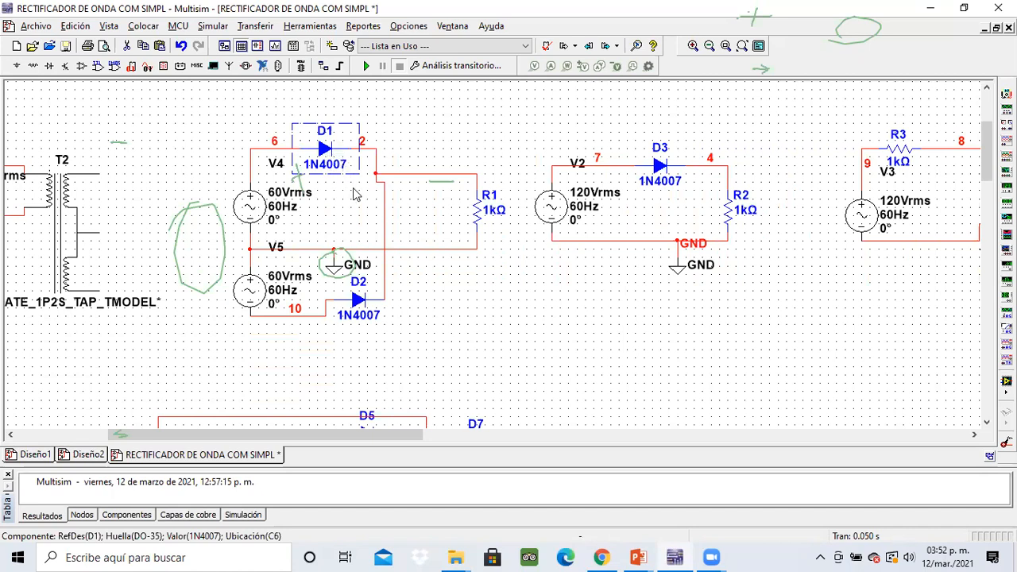
- Dismiss the analysis settings, review the V(6)-V(2) waveform in the grapher again and return to the schematic
key(Escape)
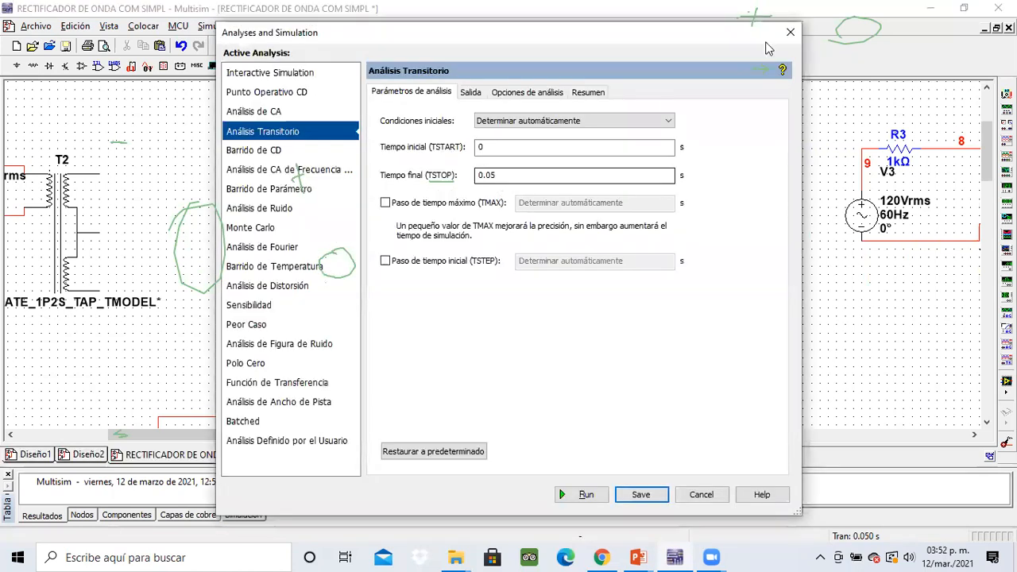
click(791, 32)
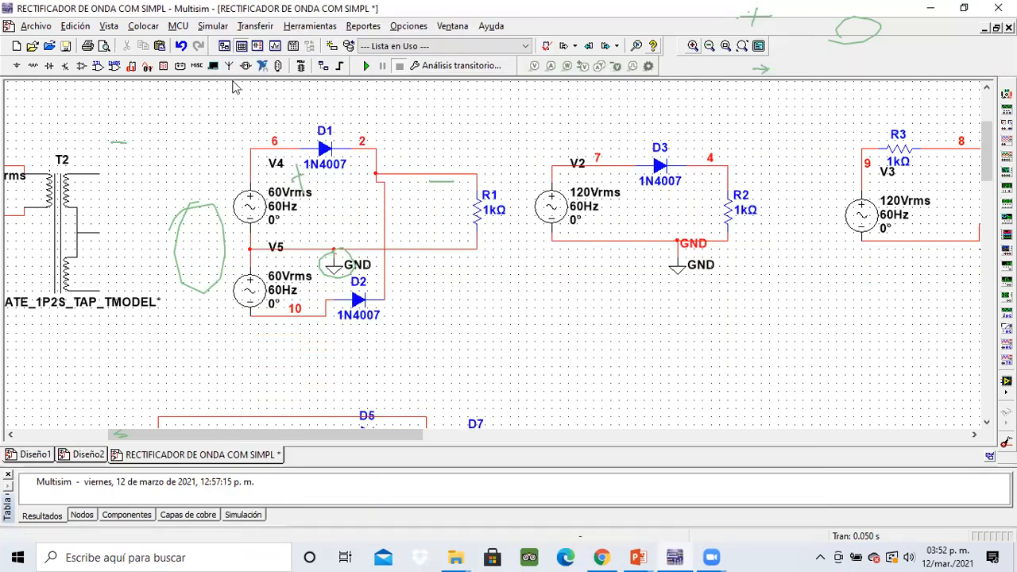
click(275, 46)
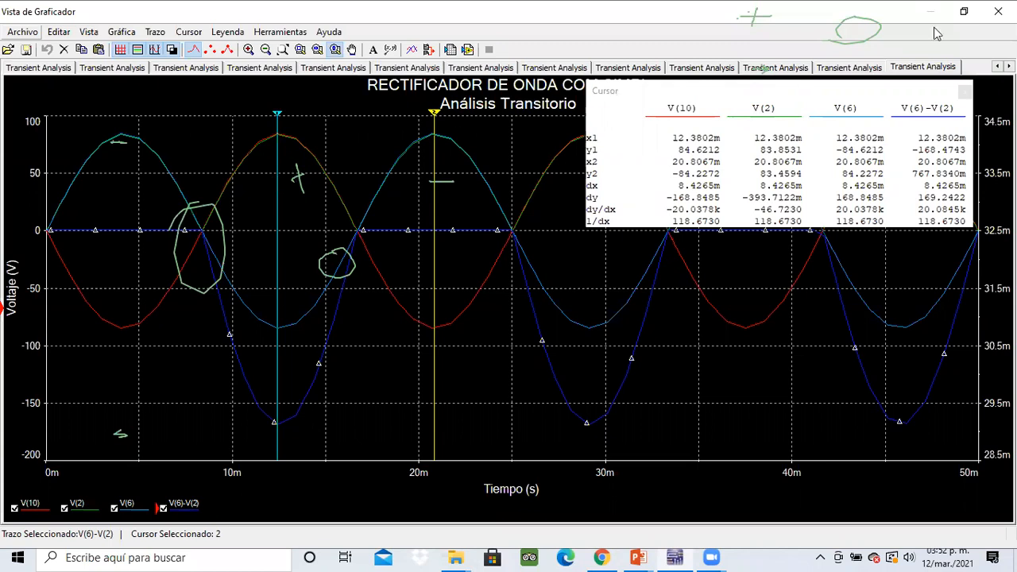
click(998, 11)
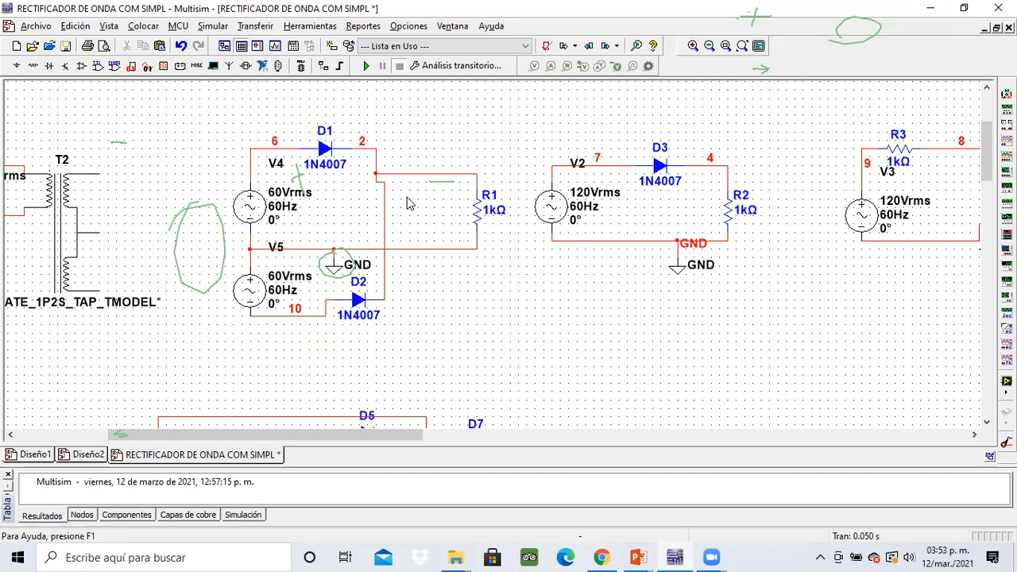
- Bring the V6 bridge rectifier circuit into view and circle source V6 and the ground at the D5–D6 junction
drag(988, 161, 988, 201)
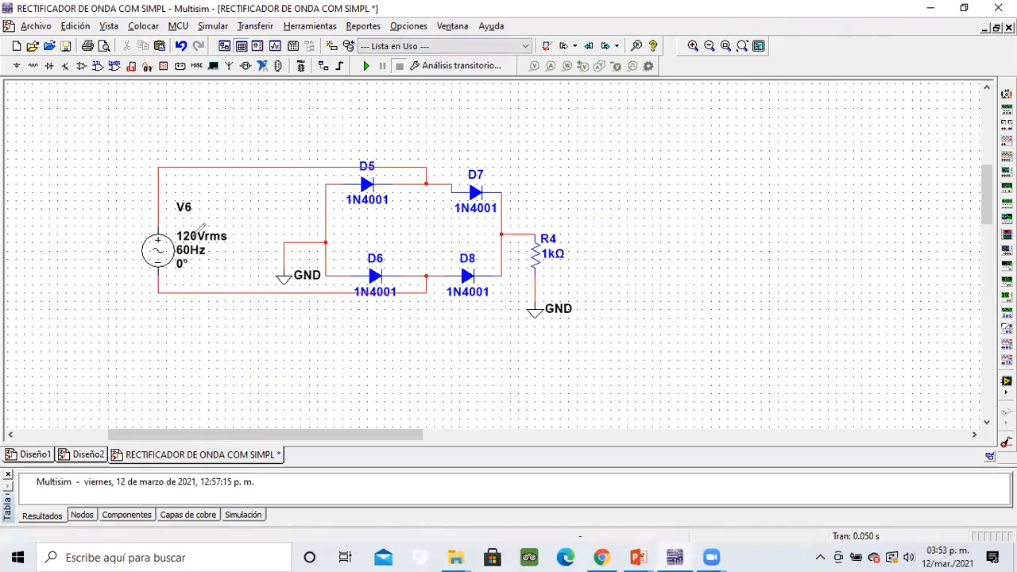
drag(133, 268, 197, 253)
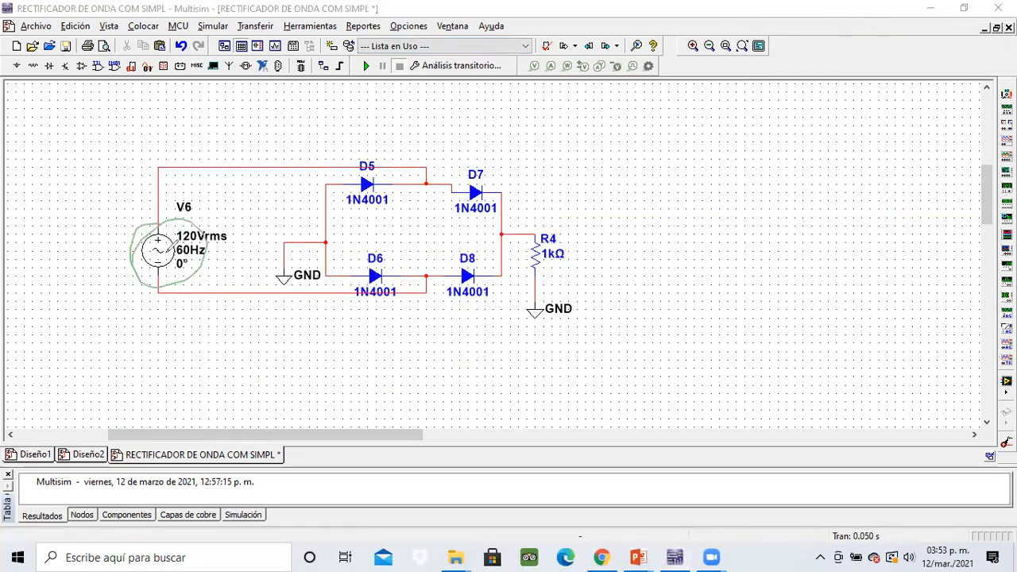
drag(297, 260, 264, 297)
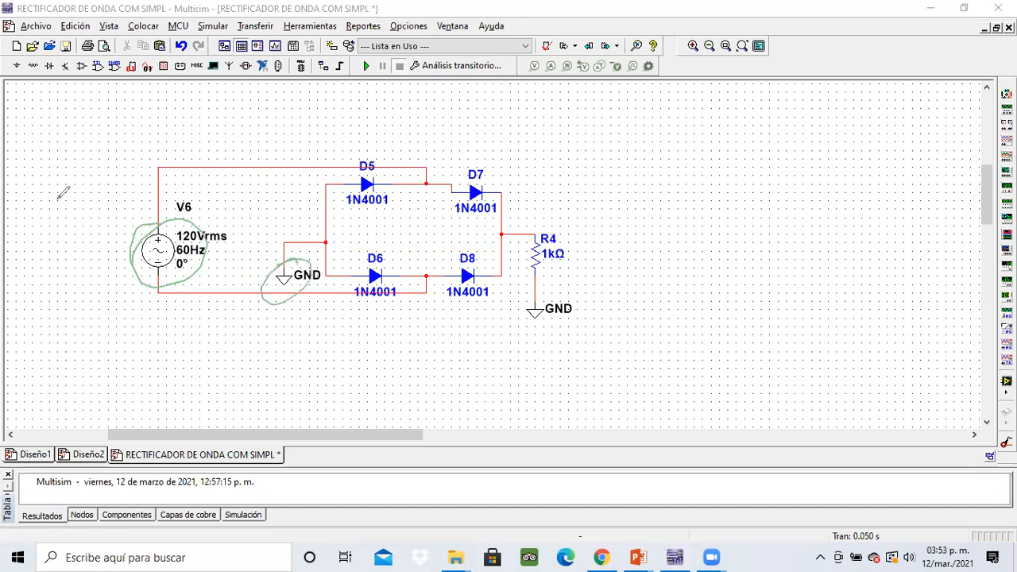
- Sketch a transformer in green feeding source V6, labelling its primary 120 and its secondary 24 Vrms
mouse_move(24, 208)
mouse_down()
mouse_move(70, 205)
mouse_move(77, 257)
mouse_move(28, 270)
mouse_up()
drag(78, 210, 89, 246)
mouse_move(125, 182)
mouse_down()
mouse_move(110, 274)
mouse_move(163, 295)
mouse_move(180, 161)
mouse_up()
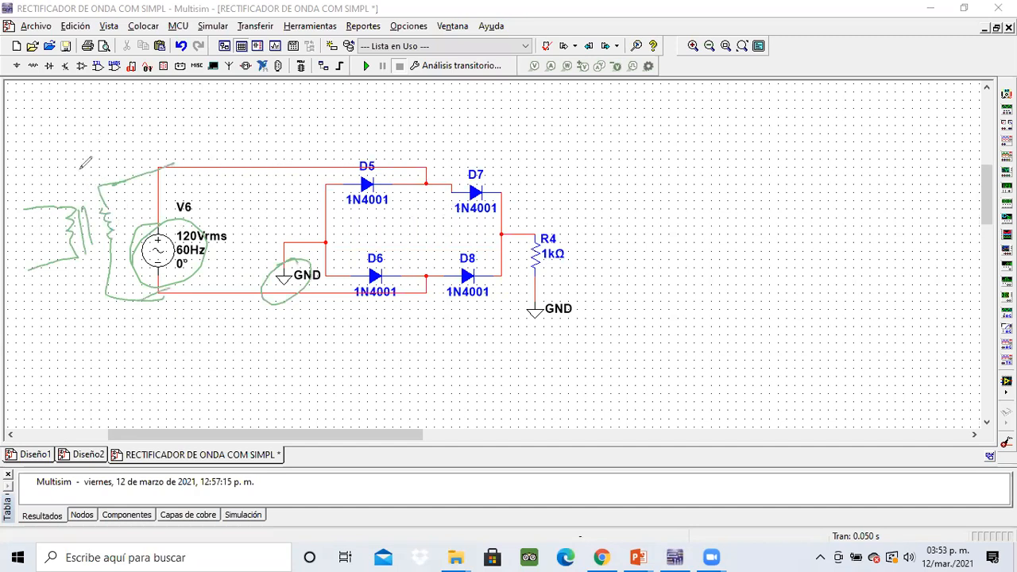
drag(16, 176, 17, 190)
mouse_move(23, 172)
mouse_down()
mouse_move(36, 189)
mouse_move(49, 170)
mouse_up()
mouse_move(119, 142)
mouse_down()
mouse_move(131, 155)
mouse_move(167, 129)
mouse_move(216, 129)
mouse_up()
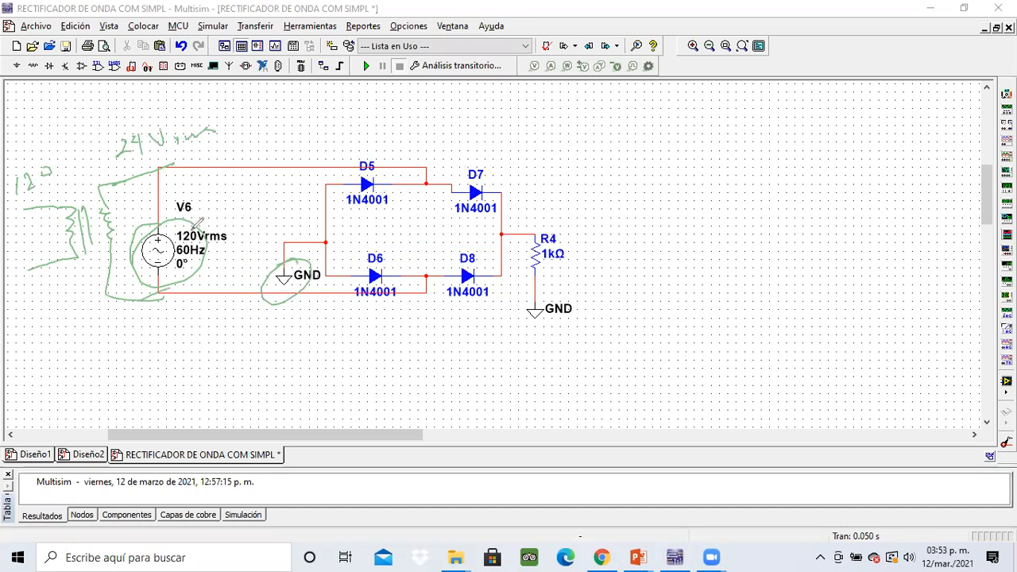
- Underline V6's negative terminal, write 170 Vp beside the source and circle the four bridge diodes in green
mouse_move(167, 275)
mouse_down()
mouse_move(147, 292)
mouse_move(190, 306)
mouse_up()
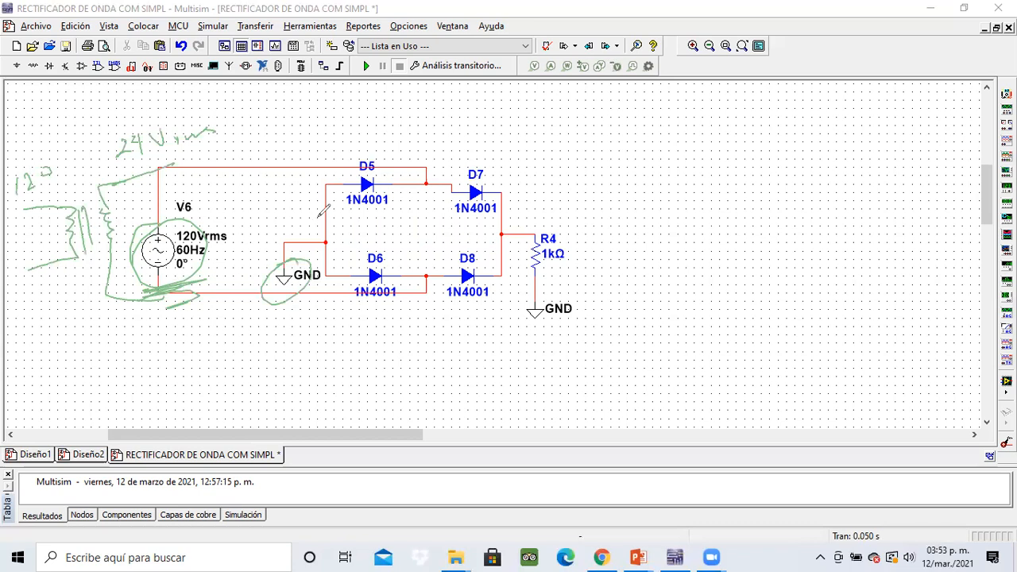
mouse_move(210, 183)
mouse_down()
mouse_move(212, 207)
mouse_move(292, 171)
mouse_up()
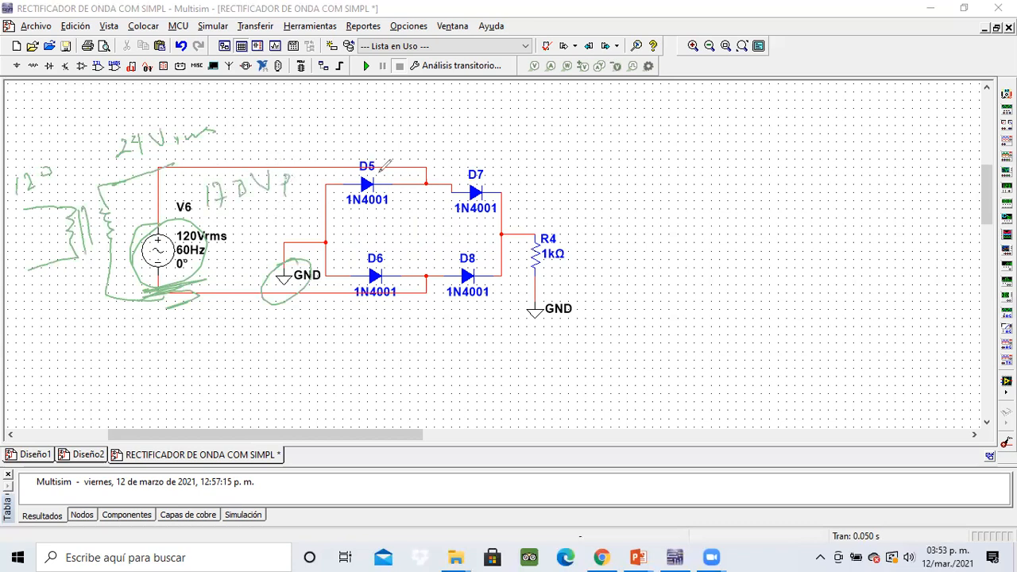
mouse_move(397, 165)
mouse_down()
mouse_move(386, 192)
mouse_move(353, 163)
mouse_up()
mouse_move(494, 163)
mouse_down()
mouse_move(457, 170)
mouse_move(500, 169)
mouse_up()
drag(380, 253, 445, 296)
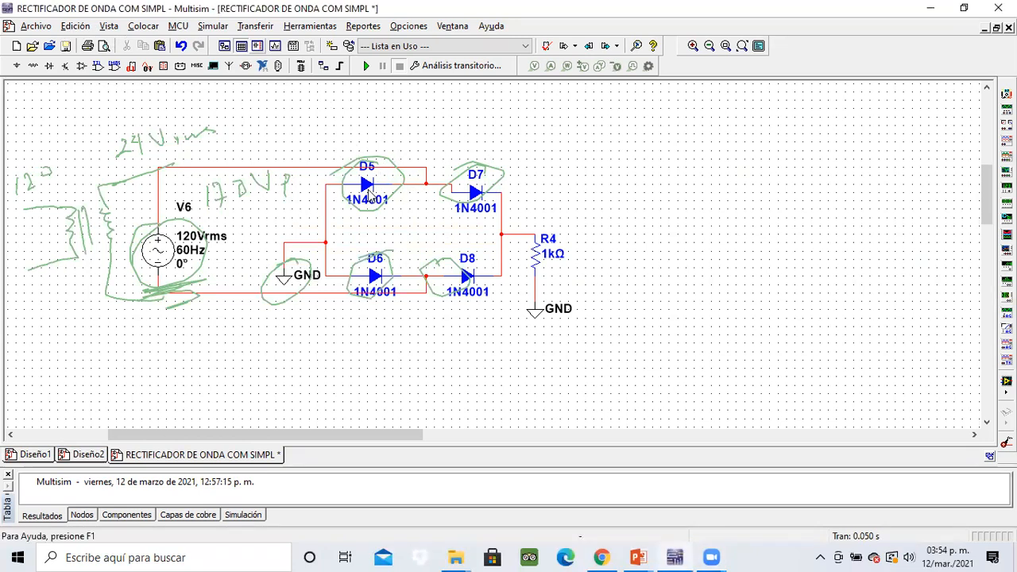
- Lower diode D5 slightly to line up with D7, and open and dismiss its properties
click(368, 189)
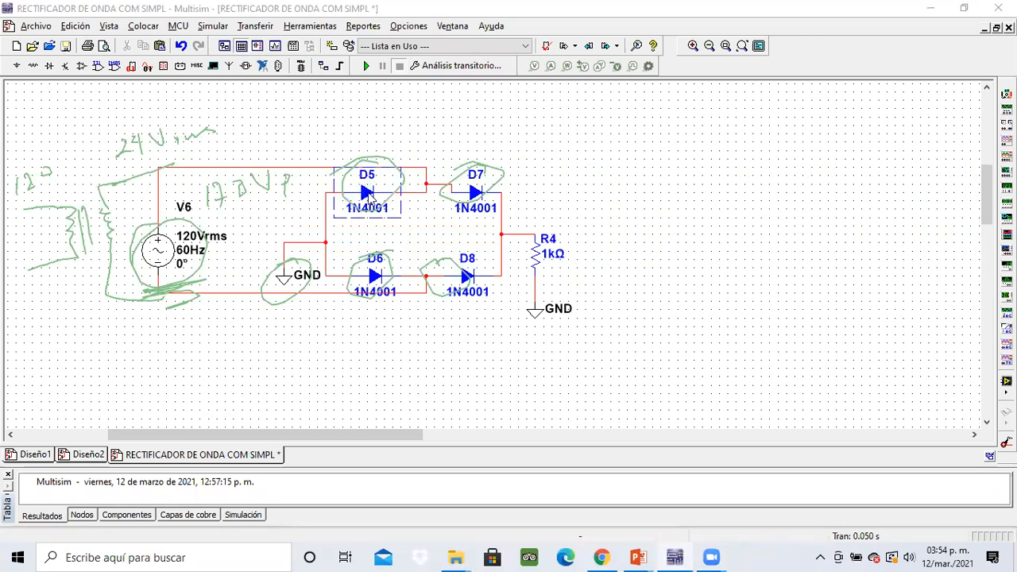
double_click(368, 189)
click(379, 125)
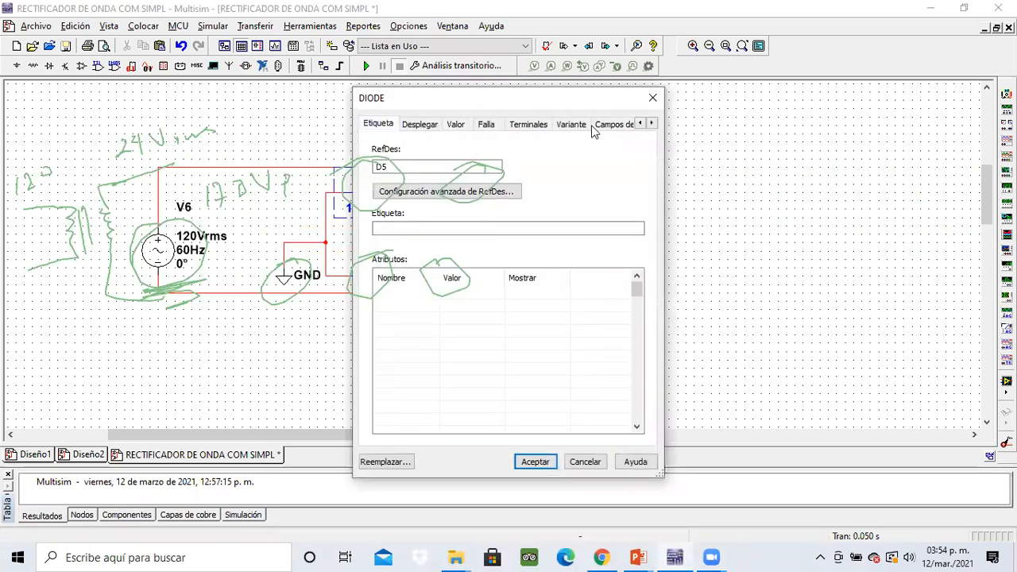
click(653, 97)
- Replace the 1N4001 diode D5 with a 1N4007
right_click(370, 199)
click(435, 201)
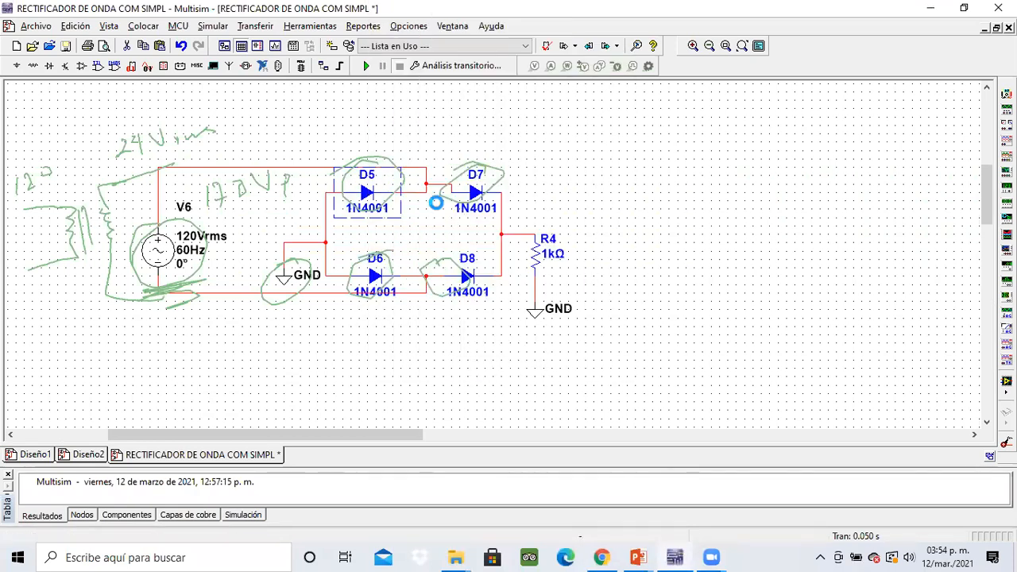
mouse_move(421, 144)
mouse_down()
mouse_move(412, 159)
mouse_move(421, 142)
mouse_up()
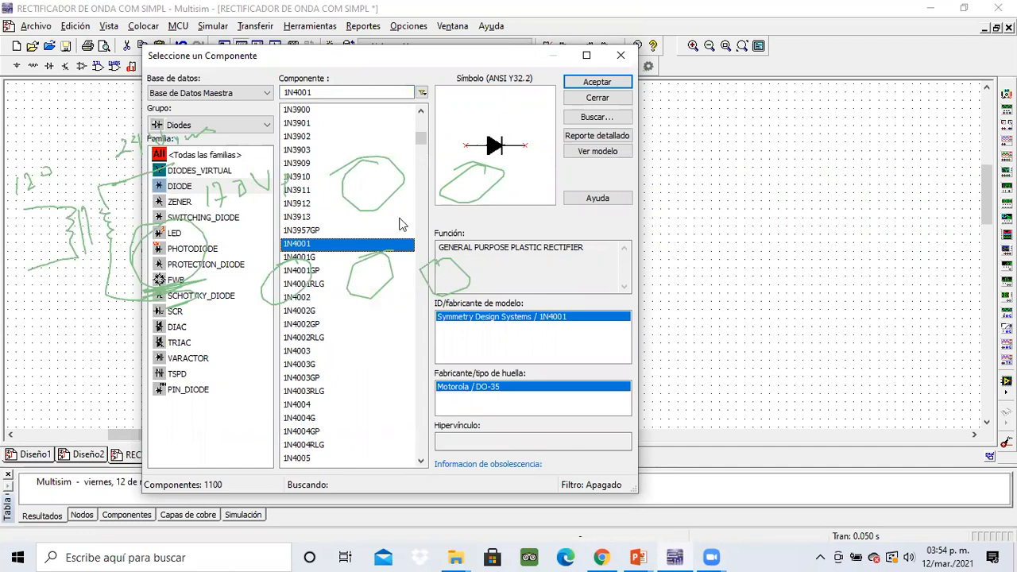
click(420, 462)
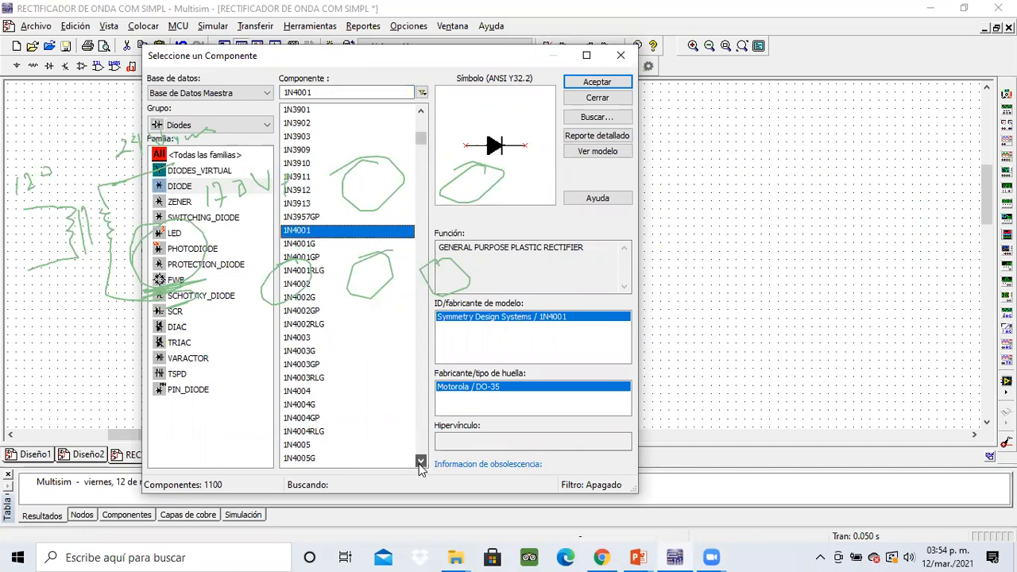
click(420, 462)
scroll(420, 463, down, 7)
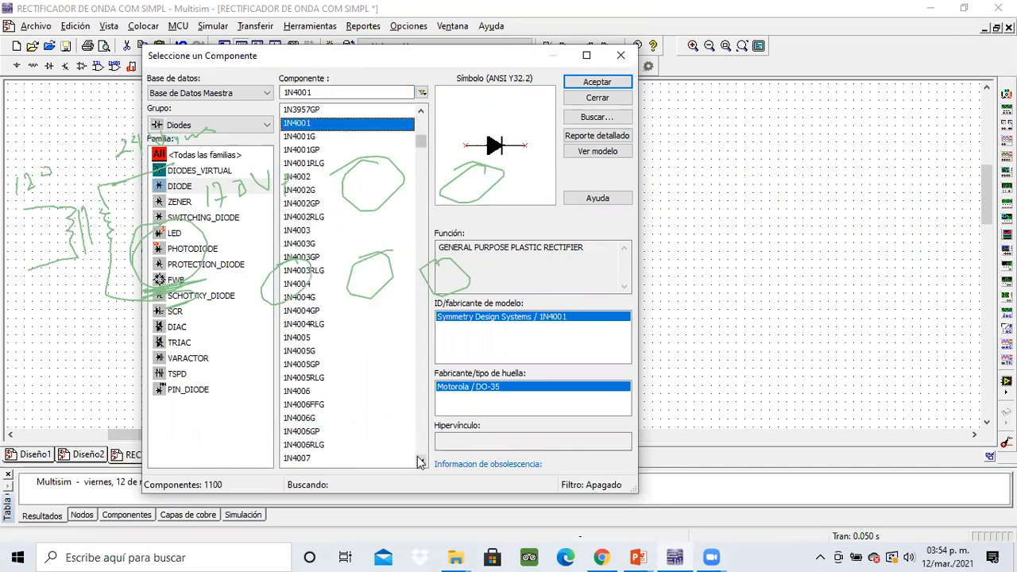
scroll(315, 467, down, 1)
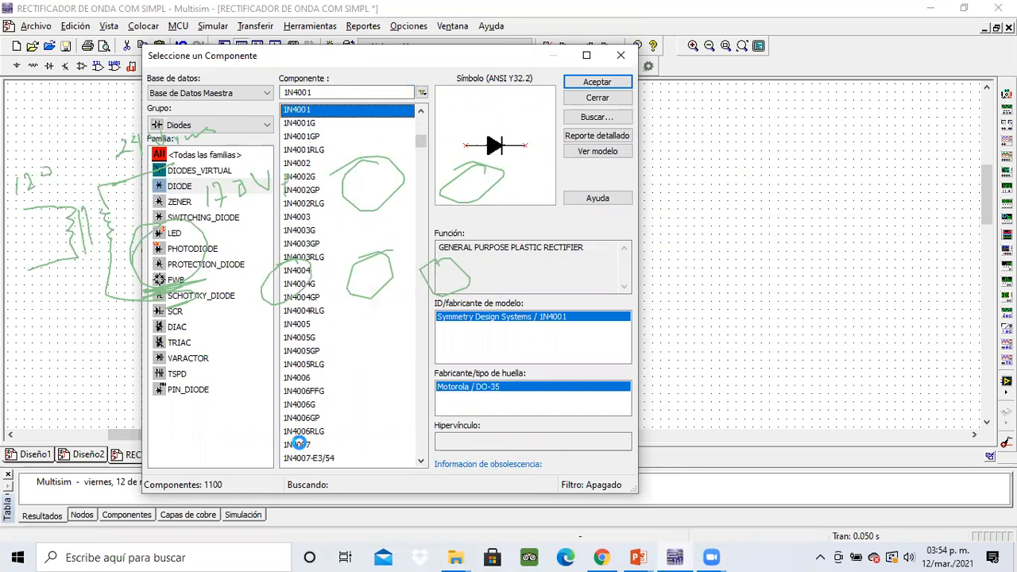
key(Escape)
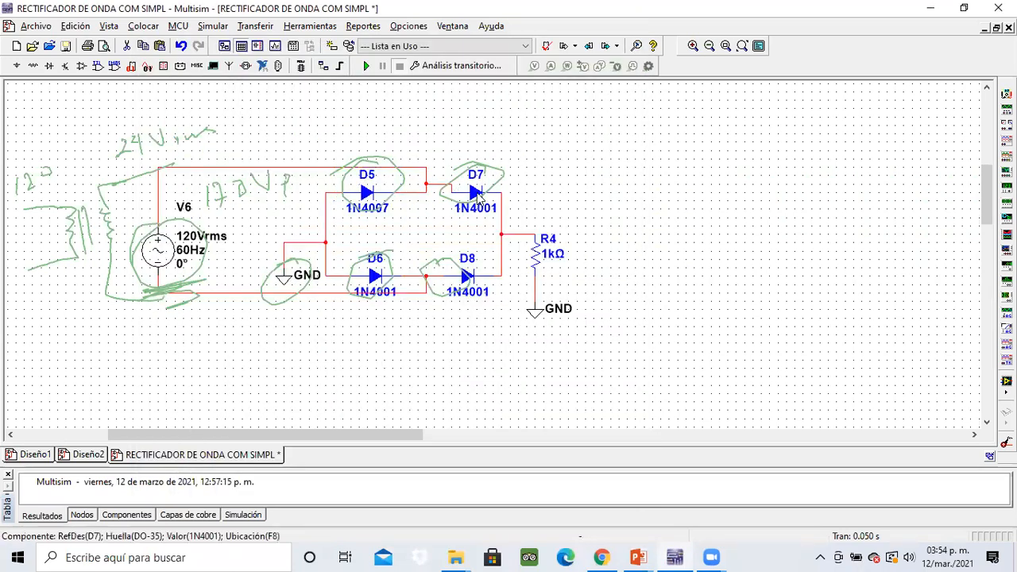
- Replace diode D7 with a 1N4007, finding it by searching the component list for that part number
right_click(479, 197)
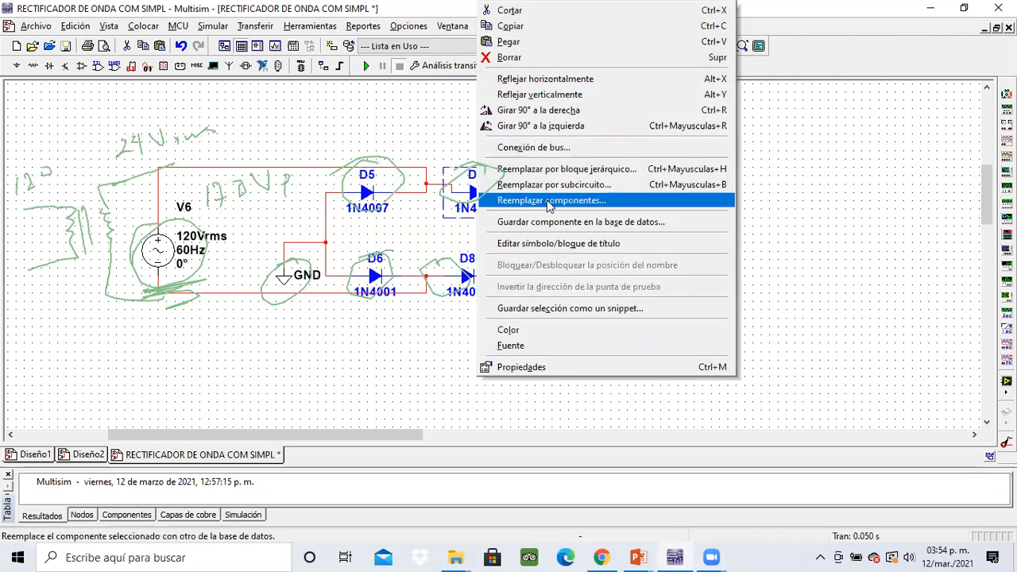
click(540, 208)
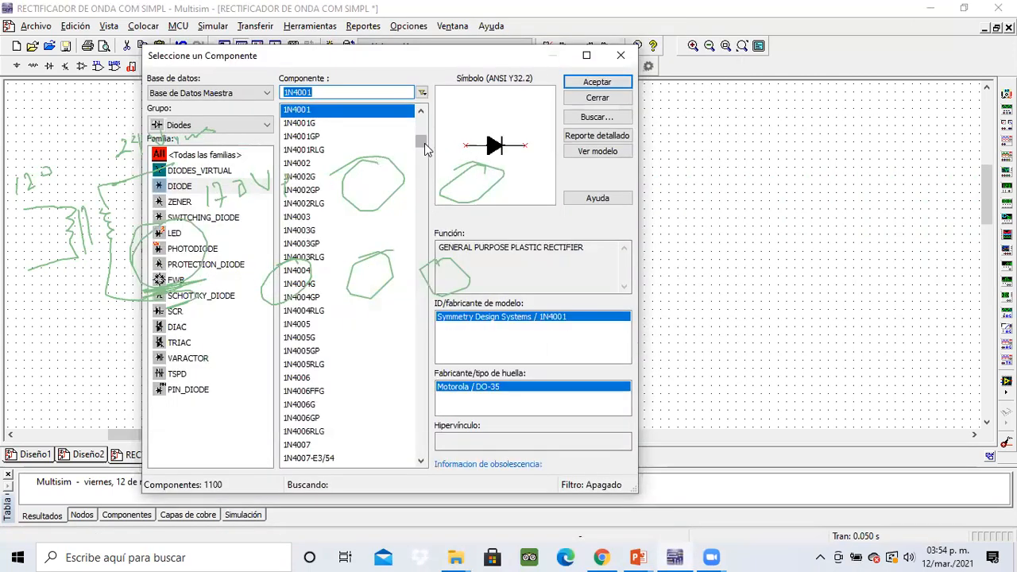
drag(424, 146, 420, 141)
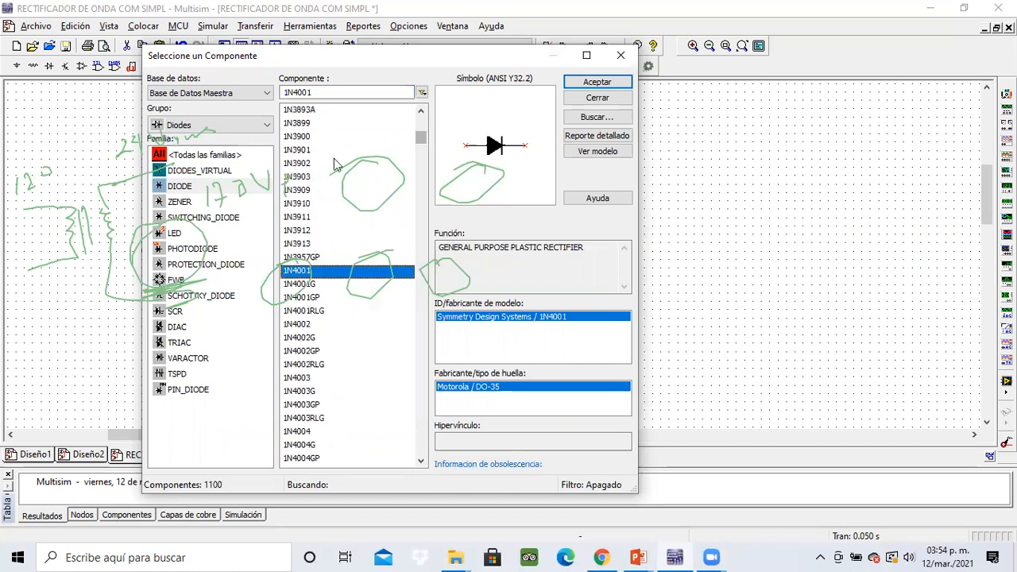
click(332, 92)
key(BackSpace)
text(7)
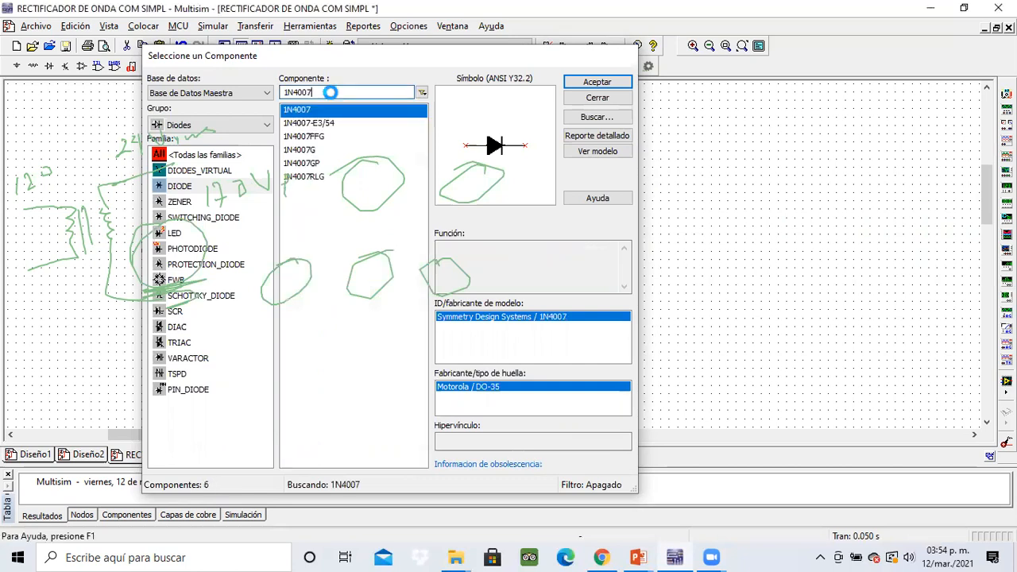
key(Return)
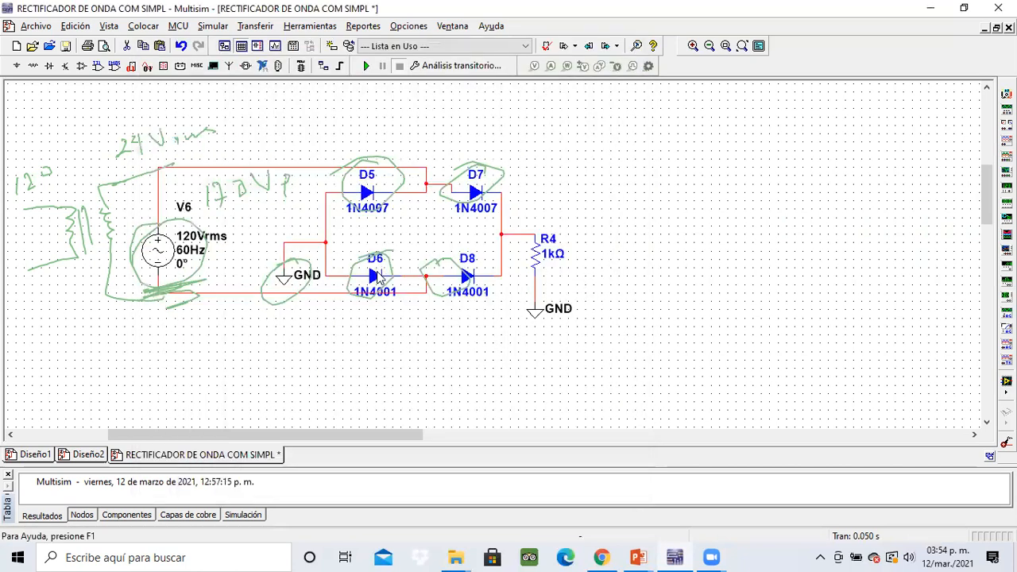
- Replace the bridge's two remaining 1N4001 diodes, D6 and D8, with 1N4007 diodes
right_click(379, 277)
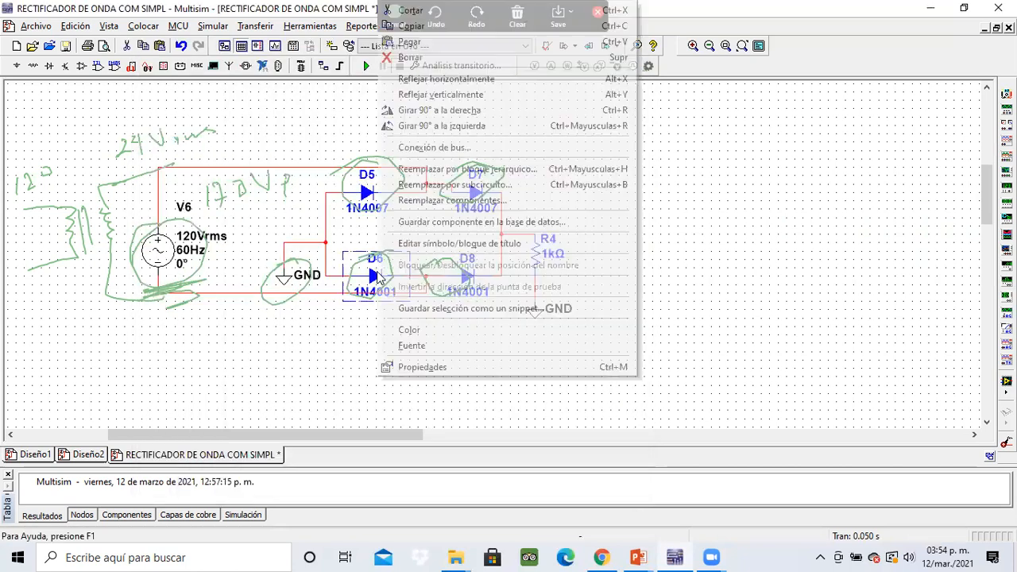
click(446, 202)
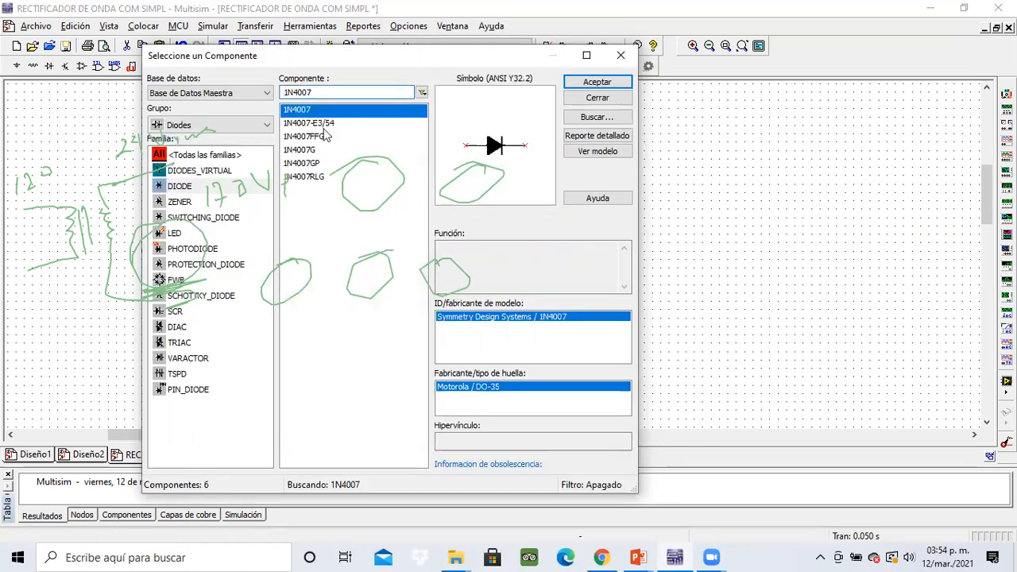
double_click(308, 111)
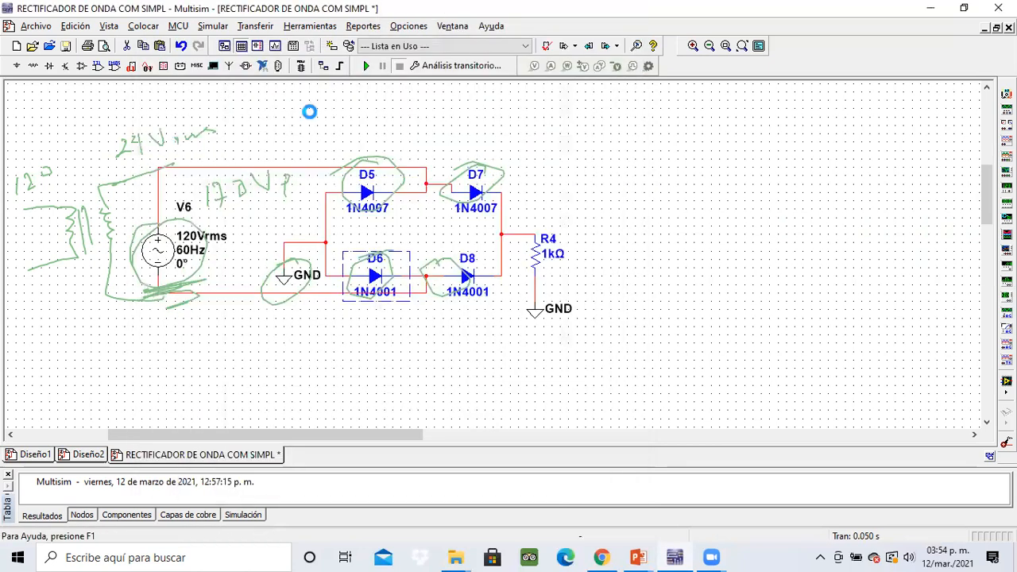
click(461, 278)
right_click(461, 278)
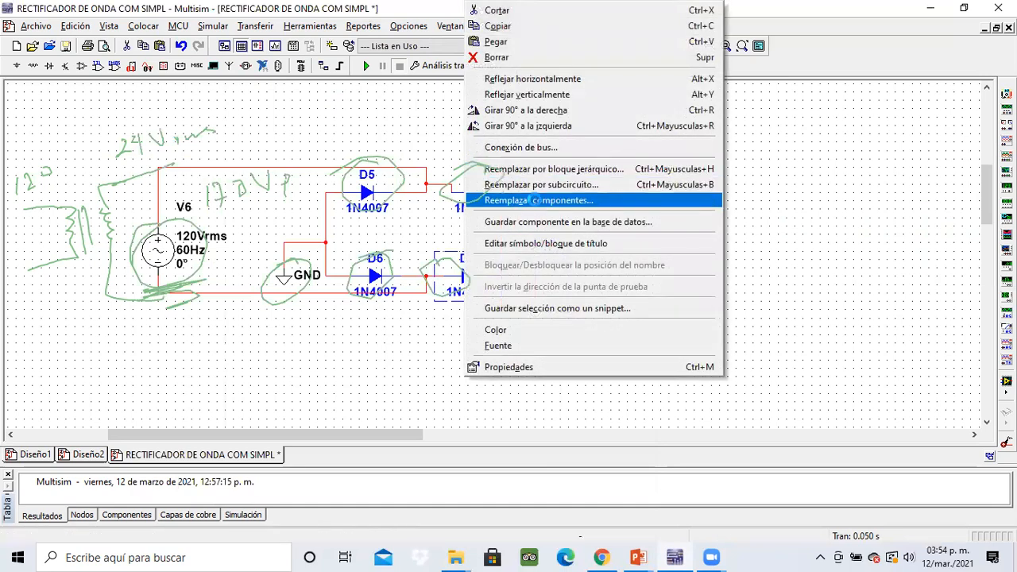
click(537, 200)
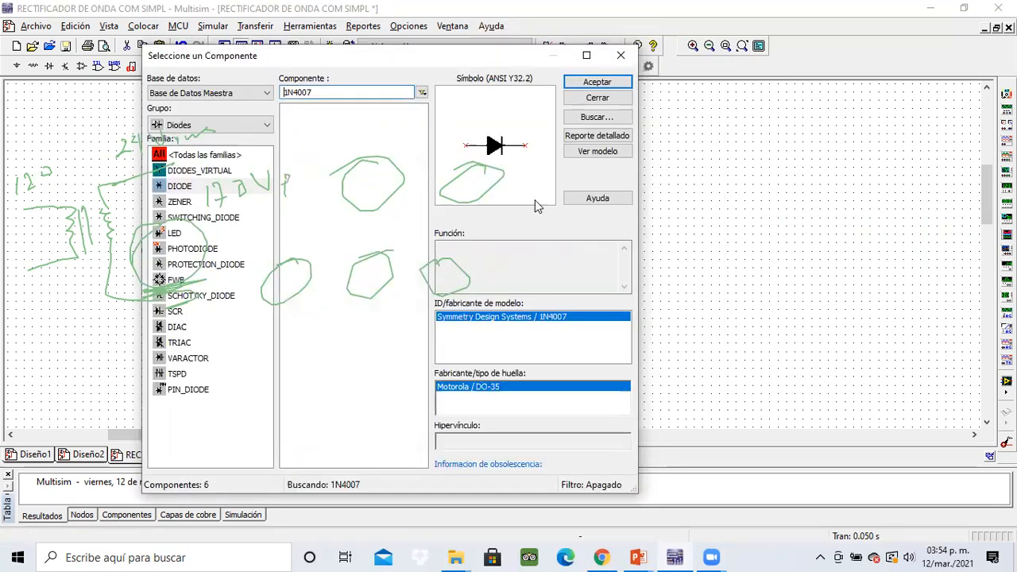
click(597, 83)
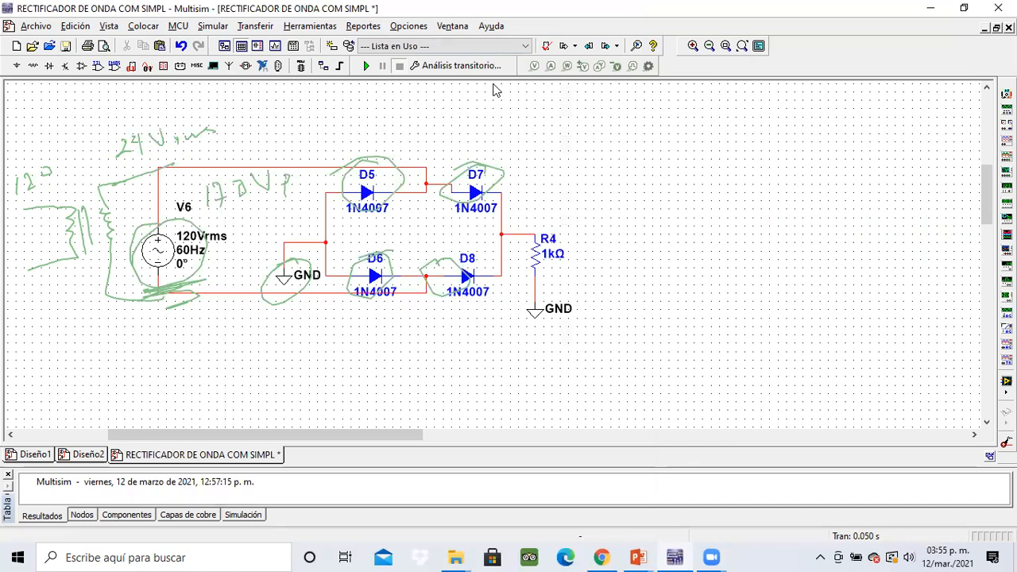
- Clear the green annotations, mark V6's plus and minus terminals and 170 in red, and circle the D6–D8 junction
click(517, 45)
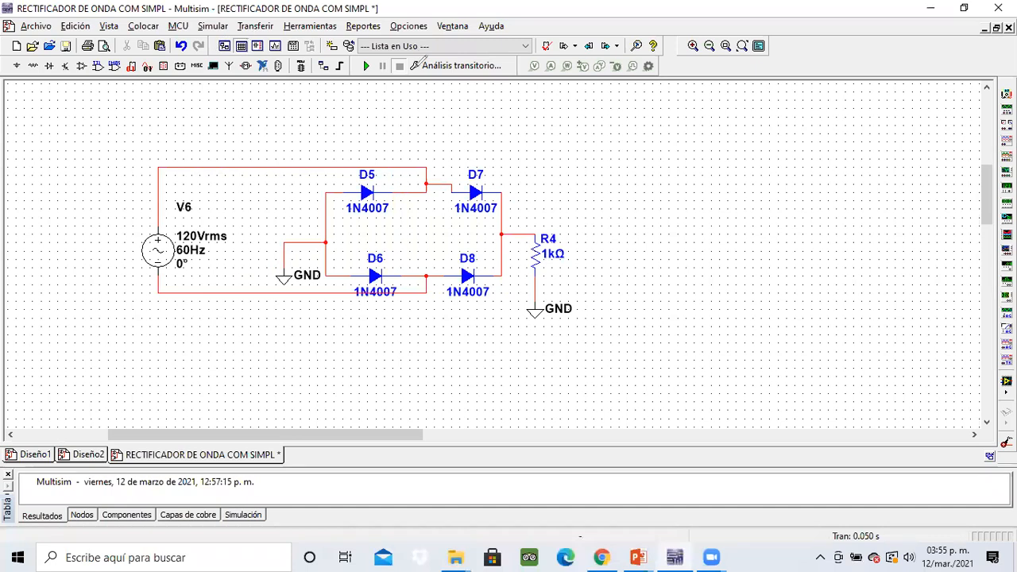
mouse_move(135, 209)
mouse_down()
mouse_move(137, 230)
mouse_move(145, 212)
mouse_up()
drag(135, 286, 151, 281)
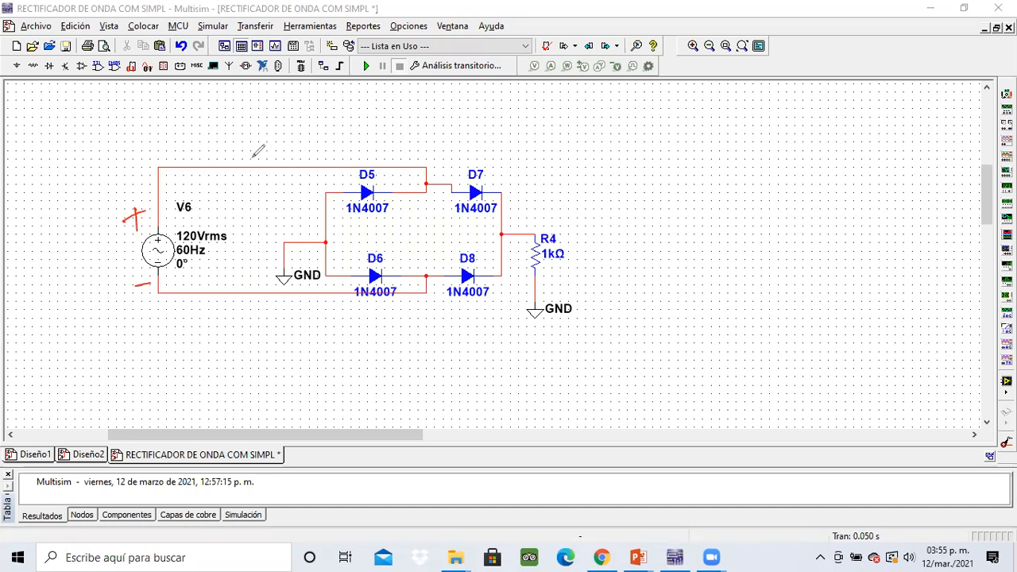
drag(424, 283, 432, 272)
drag(193, 164, 193, 184)
mouse_move(199, 169)
mouse_down()
mouse_move(210, 162)
mouse_move(205, 178)
mouse_move(229, 155)
mouse_move(169, 200)
mouse_up()
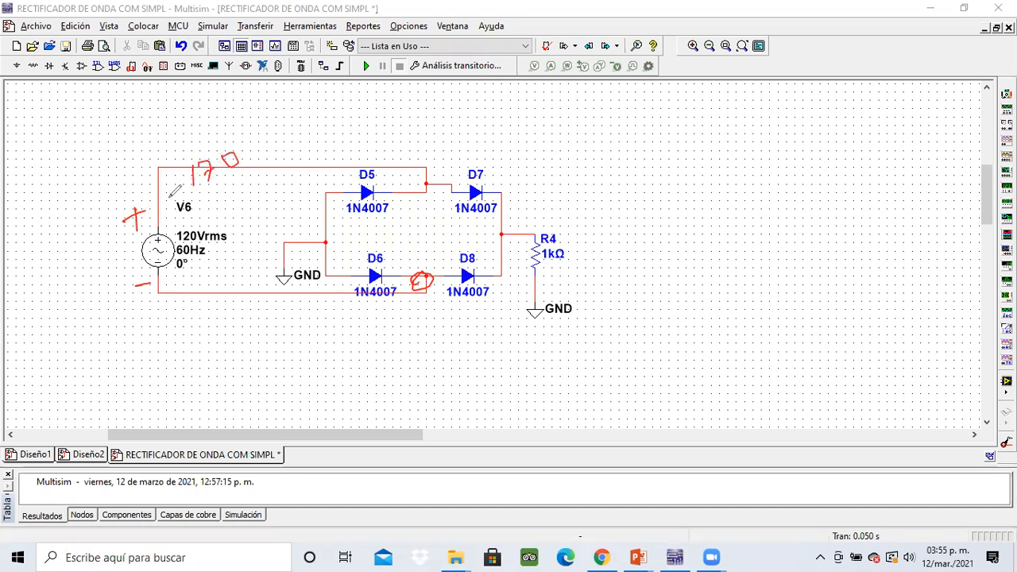
mouse_move(258, 165)
mouse_down()
mouse_move(201, 199)
mouse_move(157, 183)
mouse_up()
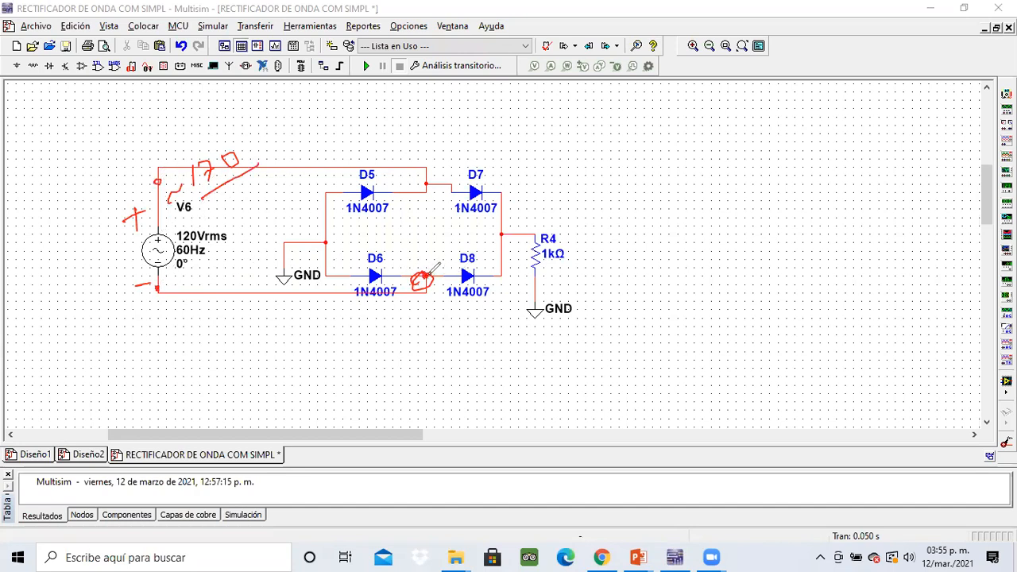
- Mark the D5–D7 junction in red and circle diode D6 and the ground at the D5–D6 junction
drag(426, 180, 426, 184)
drag(284, 279, 293, 265)
drag(376, 258, 391, 271)
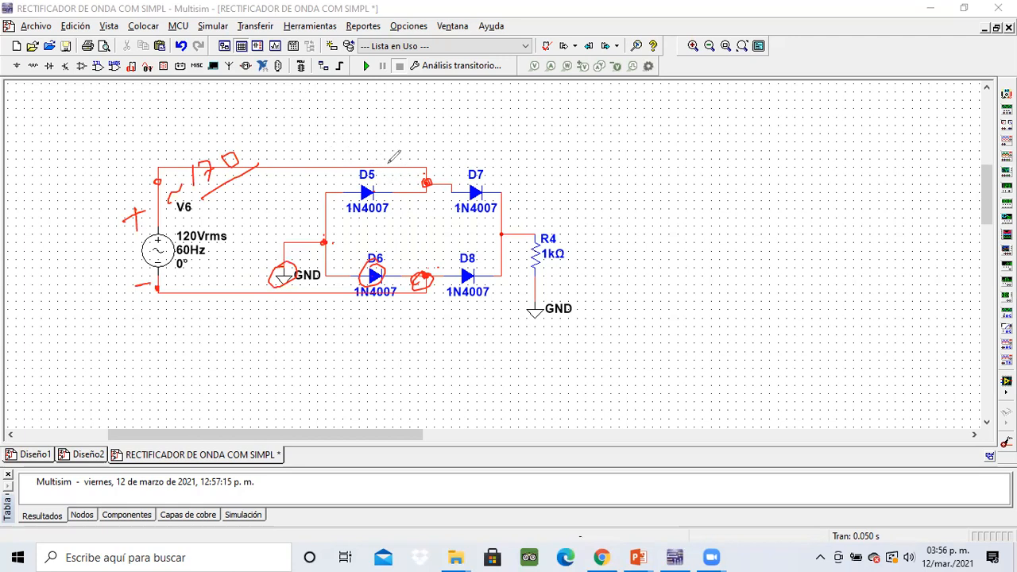
- Trace the positive half-cycle current in red through D7 and R4 to ground, crossing out diodes D8 and D5
mouse_move(421, 156)
mouse_down()
mouse_move(500, 169)
mouse_move(510, 213)
mouse_up()
drag(513, 213, 512, 222)
mouse_move(477, 265)
mouse_down()
mouse_move(460, 286)
mouse_move(478, 287)
mouse_up()
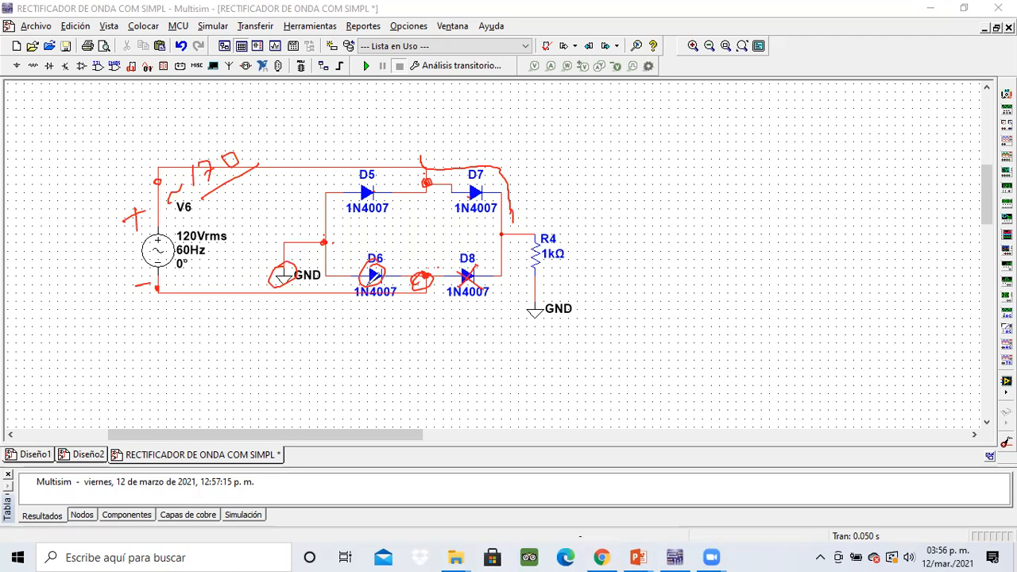
mouse_move(382, 179)
mouse_down()
mouse_move(361, 199)
mouse_move(379, 198)
mouse_up()
mouse_move(514, 222)
mouse_down()
mouse_move(568, 216)
mouse_move(588, 245)
mouse_move(586, 318)
mouse_move(594, 309)
mouse_move(548, 306)
mouse_move(565, 315)
mouse_up()
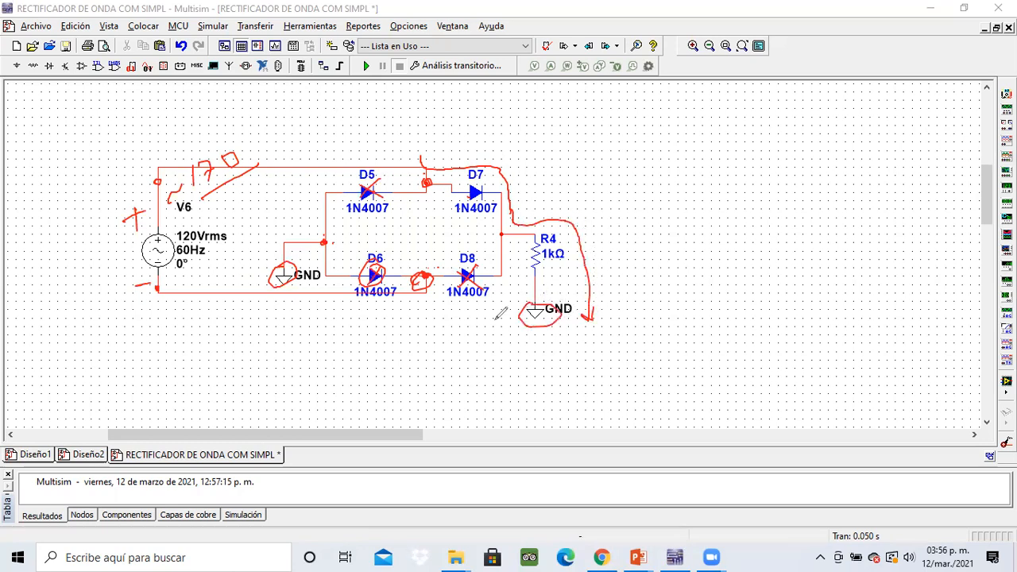
- Draw a red arrow from ground to the D5–D6 junction and mark R4's plus and minus polarity
mouse_move(271, 239)
mouse_down()
mouse_move(271, 265)
mouse_move(295, 227)
mouse_move(320, 232)
mouse_up()
drag(556, 234, 568, 232)
drag(563, 226, 561, 240)
drag(556, 279, 569, 280)
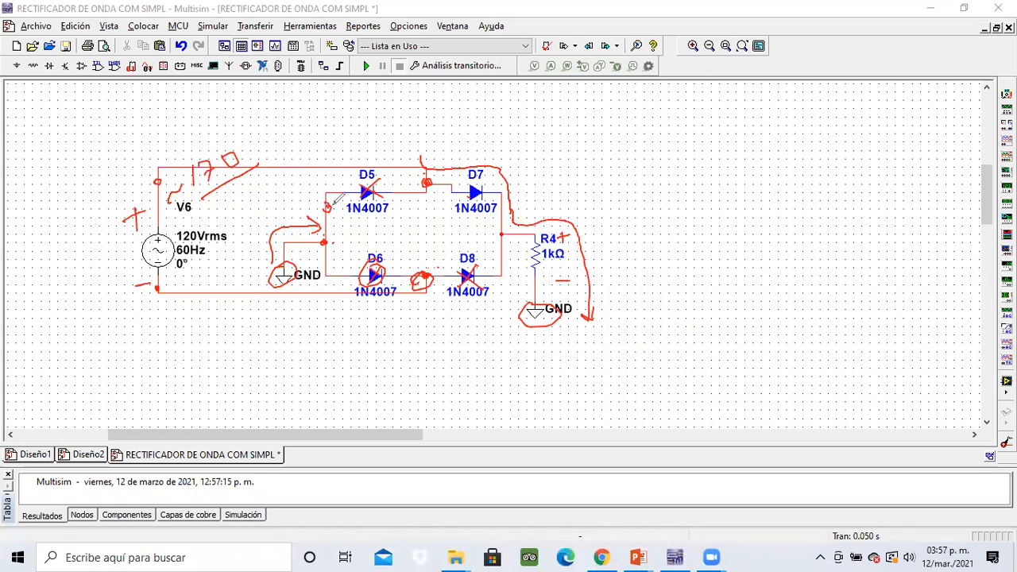
- Write V1 < V2 under D5, label its cathode node V2, circle D5 and erase the circle around D6
mouse_move(339, 213)
mouse_down()
mouse_move(343, 223)
mouse_move(345, 208)
mouse_move(352, 225)
mouse_move(375, 228)
mouse_move(397, 211)
mouse_move(411, 225)
mouse_up()
mouse_move(409, 139)
mouse_down()
mouse_move(426, 135)
mouse_move(442, 148)
mouse_up()
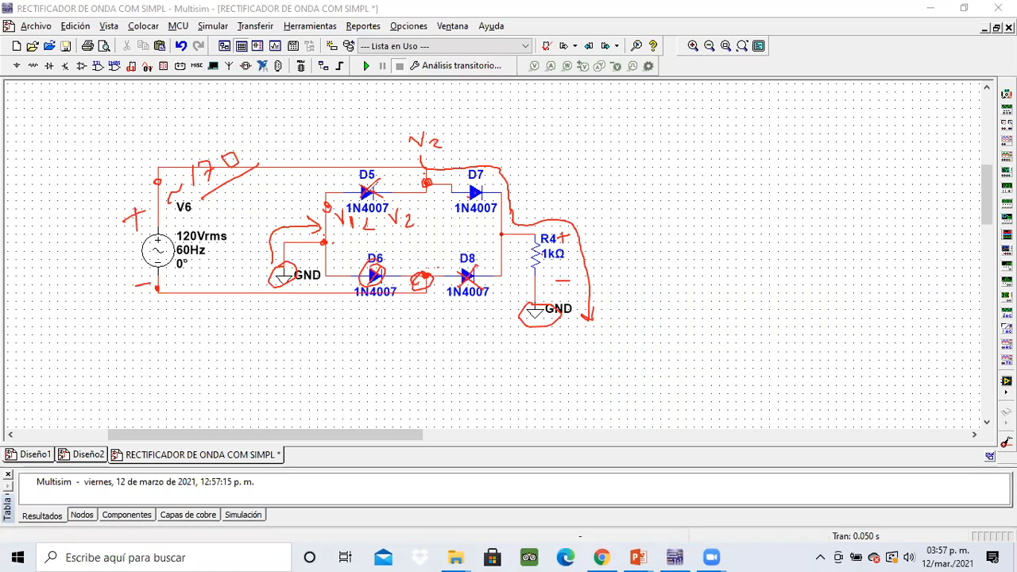
mouse_move(373, 174)
mouse_down()
mouse_move(356, 200)
mouse_move(381, 179)
mouse_up()
click(381, 267)
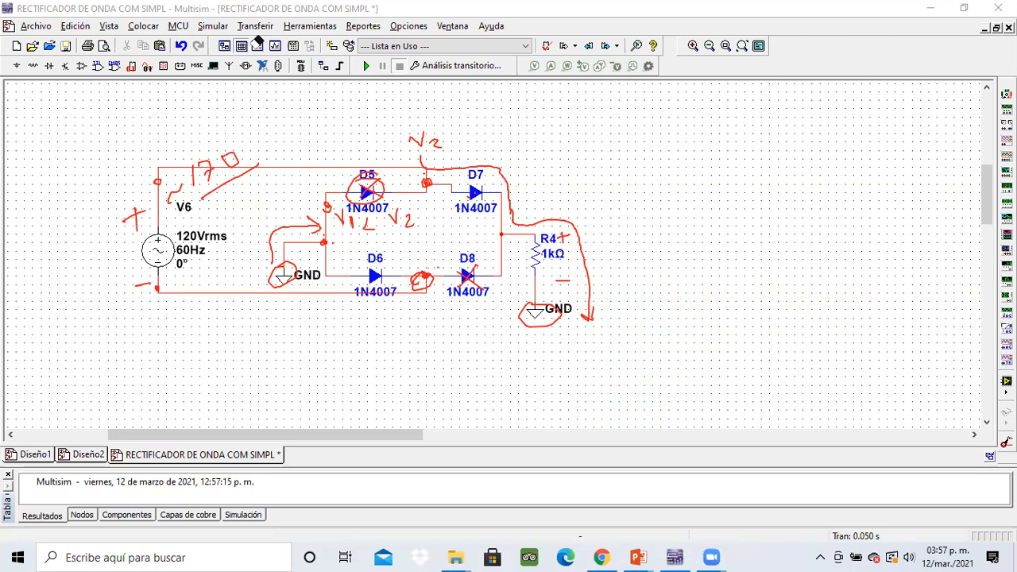
- Trace the positive half-cycle return current in red through D6 back to V6's negative terminal, circling D6 again
mouse_move(334, 242)
mouse_down()
mouse_move(347, 252)
mouse_move(399, 246)
mouse_up()
mouse_move(402, 240)
mouse_down()
mouse_move(411, 245)
mouse_move(362, 254)
mouse_move(402, 266)
mouse_up()
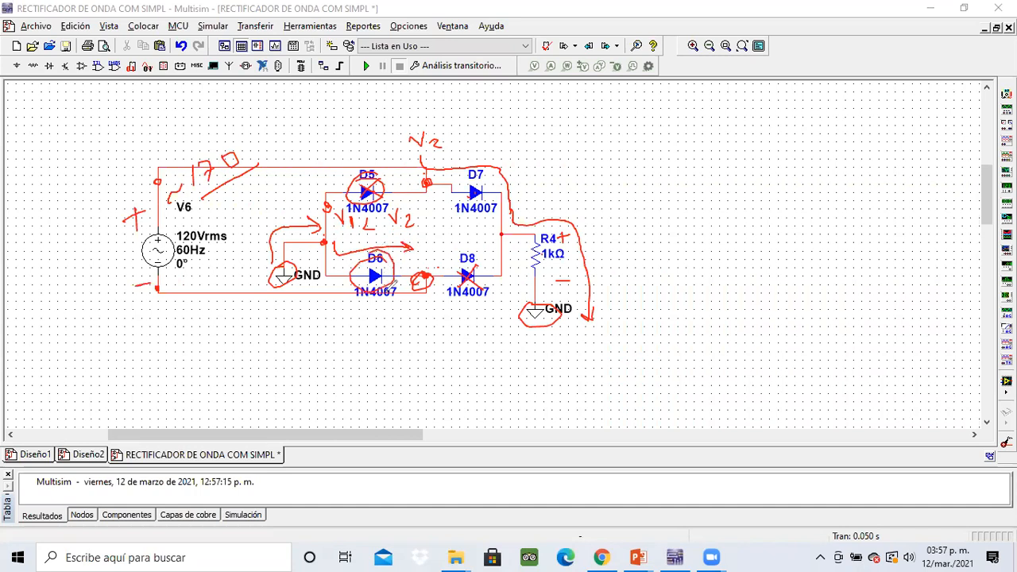
drag(414, 317, 329, 326)
drag(119, 280, 116, 287)
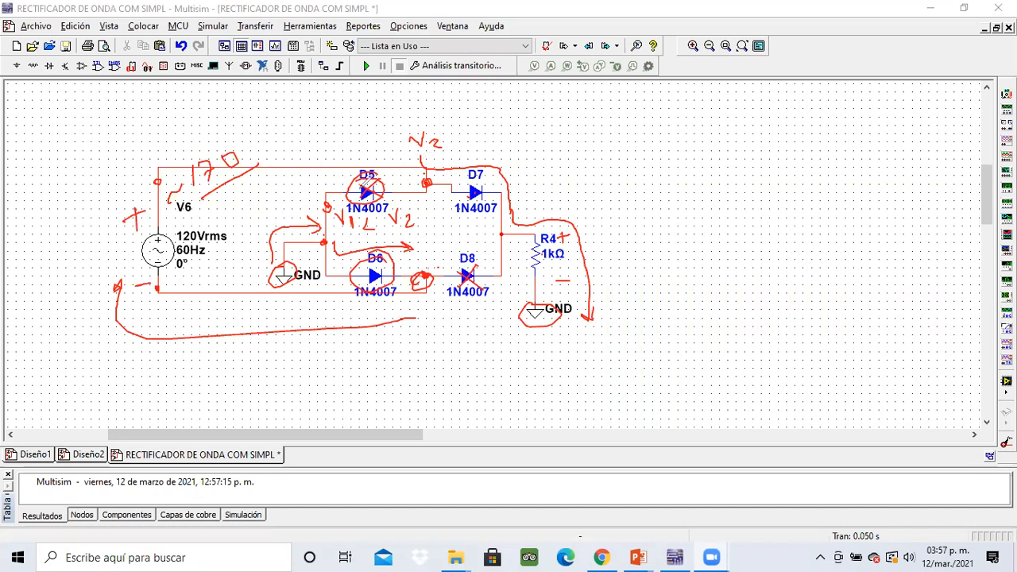
- Sketch axes beside the circuit with one positive half-wave in red, marking R4's plus and minus polarity on it
drag(606, 129, 624, 228)
mouse_move(607, 210)
mouse_down()
mouse_move(757, 189)
mouse_move(712, 198)
mouse_up()
drag(645, 158, 663, 194)
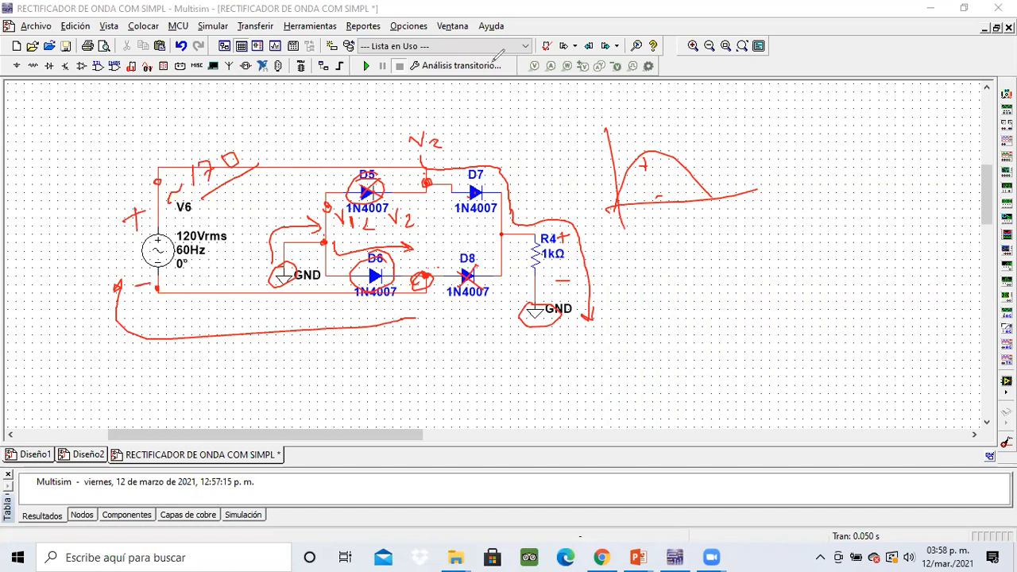
- Mark V6's reversed polarity in blue and trace the negative half-cycle current through D8 and R4 to ground
drag(88, 228, 75, 227)
mouse_move(80, 309)
mouse_down()
mouse_move(78, 330)
mouse_move(85, 318)
mouse_up()
mouse_move(308, 314)
mouse_down()
mouse_move(433, 307)
mouse_move(447, 251)
mouse_move(502, 263)
mouse_move(534, 237)
mouse_move(530, 268)
mouse_move(524, 244)
mouse_move(517, 253)
mouse_move(527, 238)
mouse_move(516, 306)
mouse_move(525, 298)
mouse_up()
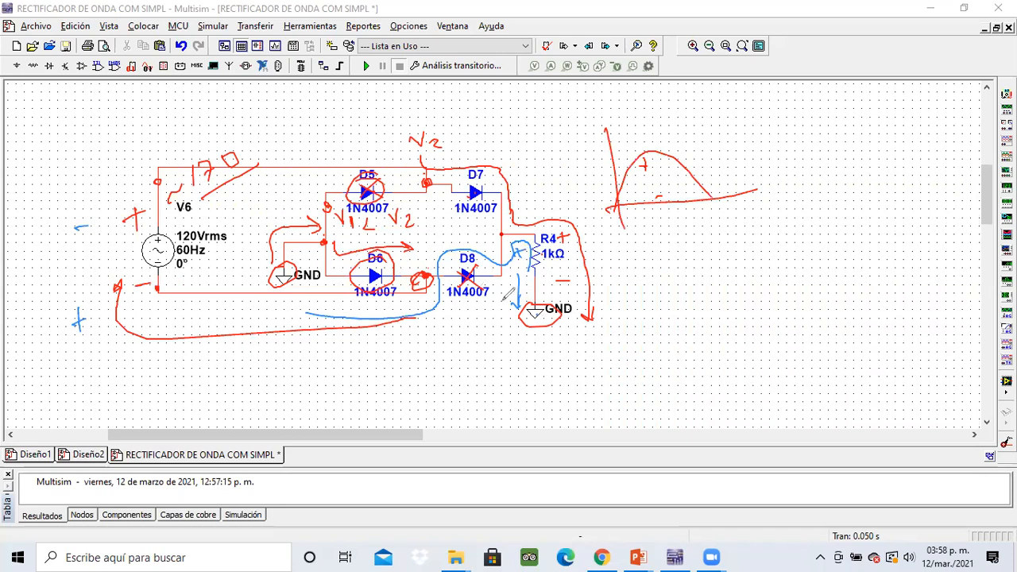
- Trace the blue return current from ground through D5 to V6, and add a second positive half-wave to the output sketch
mouse_move(251, 273)
mouse_down()
mouse_move(251, 236)
mouse_move(300, 205)
mouse_move(367, 179)
mouse_move(410, 182)
mouse_move(398, 153)
mouse_move(277, 138)
mouse_move(172, 151)
mouse_move(133, 181)
mouse_move(160, 174)
mouse_up()
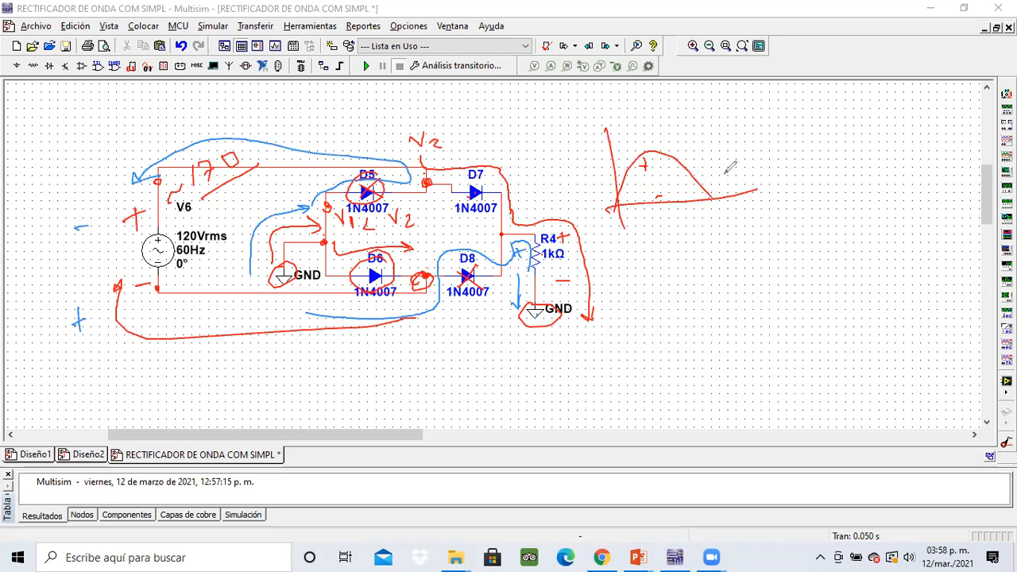
mouse_move(715, 196)
mouse_down()
mouse_move(739, 135)
mouse_move(809, 177)
mouse_up()
drag(748, 188, 859, 164)
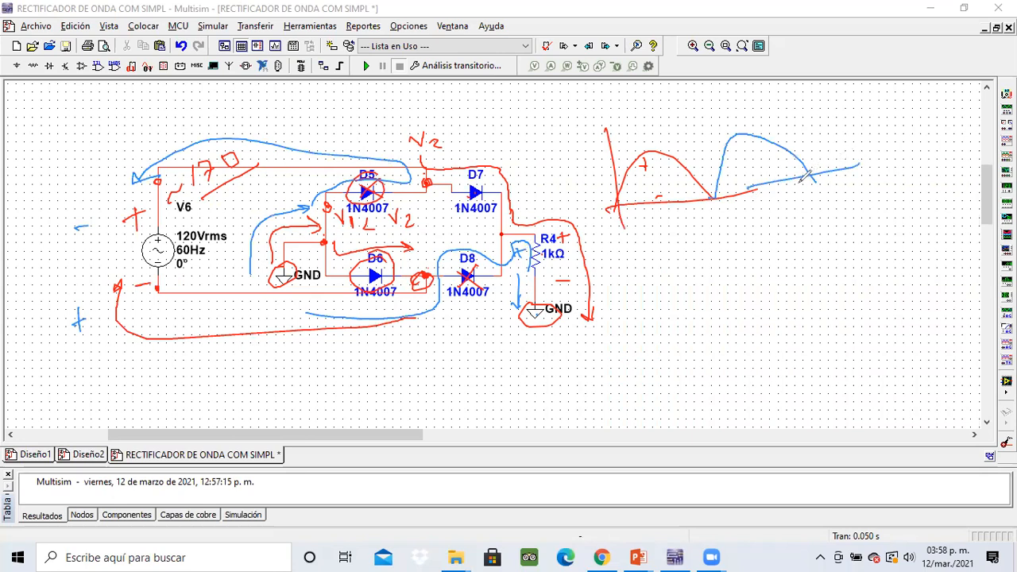